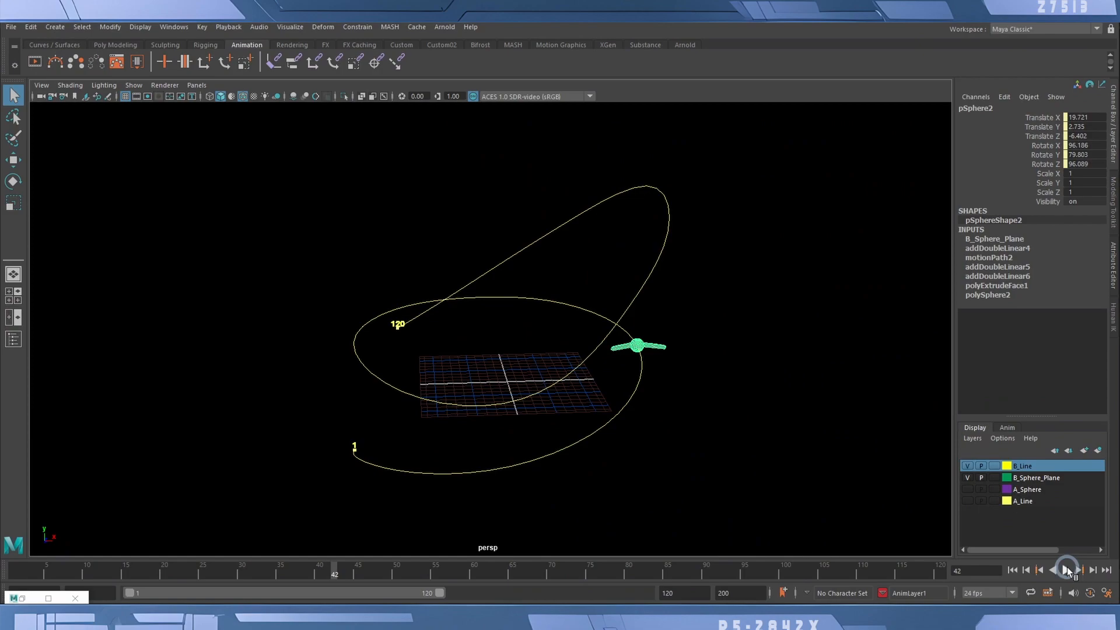
- Play back the winged sphere's animation along the looping curve
{"action": "left_click", "coordinate": [1066, 568]}
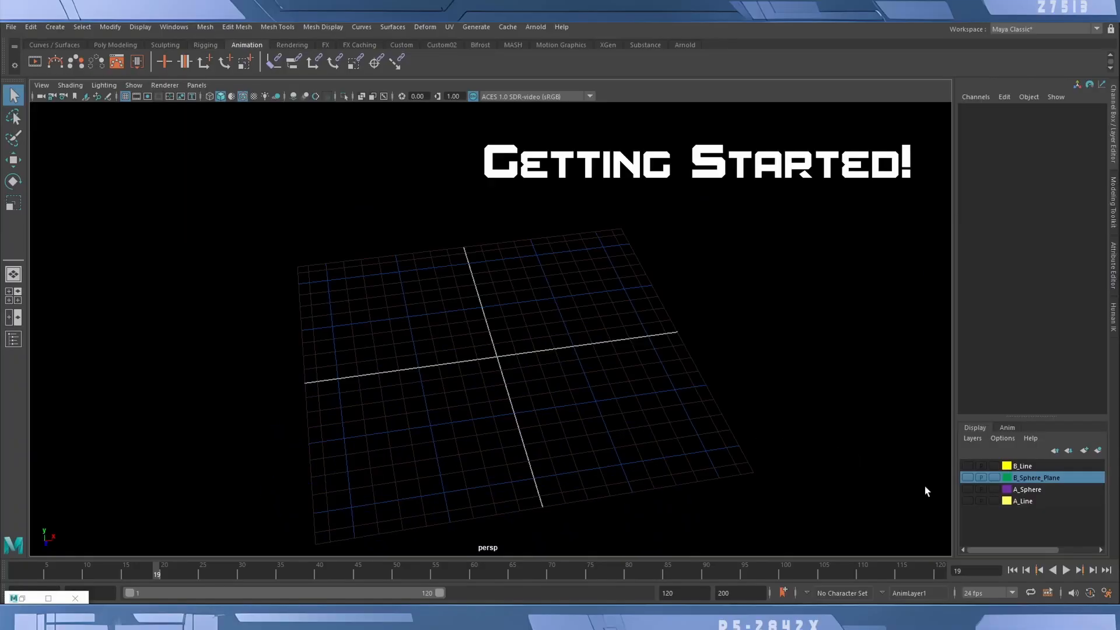
- Make the A_Line and A_Sphere display layers visible to show the circle curve and the purple sphere
{"action": "left_click", "coordinate": [966, 501]}
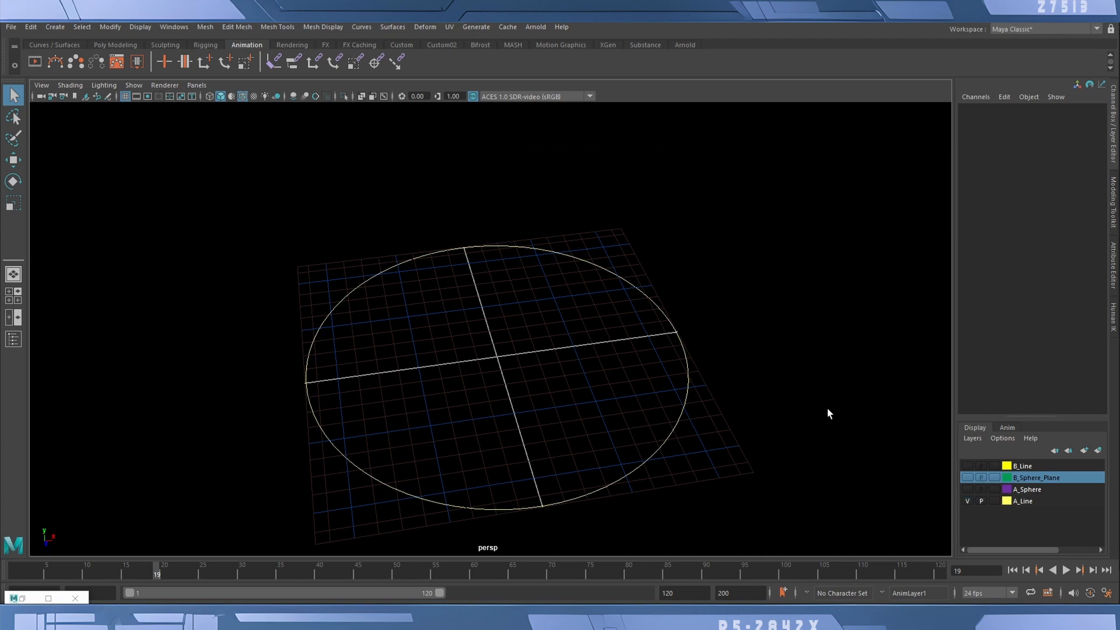
{"action": "left_click_drag", "start_coordinate": [827, 408], "coordinate": [768, 411], "text": "alt"}
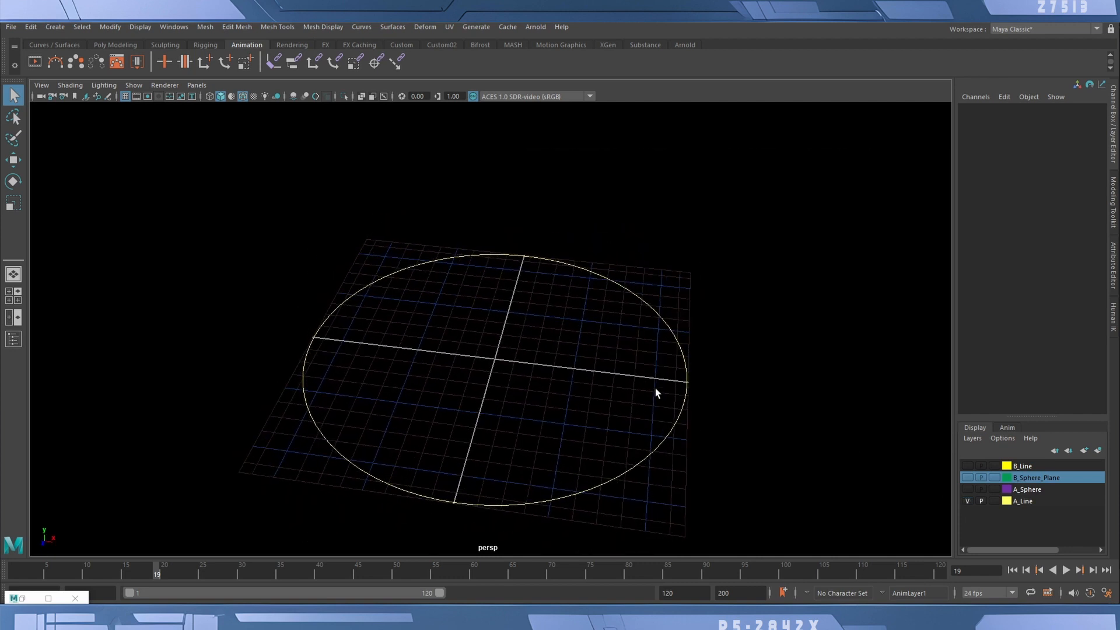
{"action": "left_click_drag", "start_coordinate": [631, 380], "coordinate": [738, 408]}
{"action": "left_click", "coordinate": [760, 414]}
{"action": "left_click", "coordinate": [966, 489]}
{"action": "left_click_drag", "start_coordinate": [617, 407], "coordinate": [507, 409], "text": "alt"}
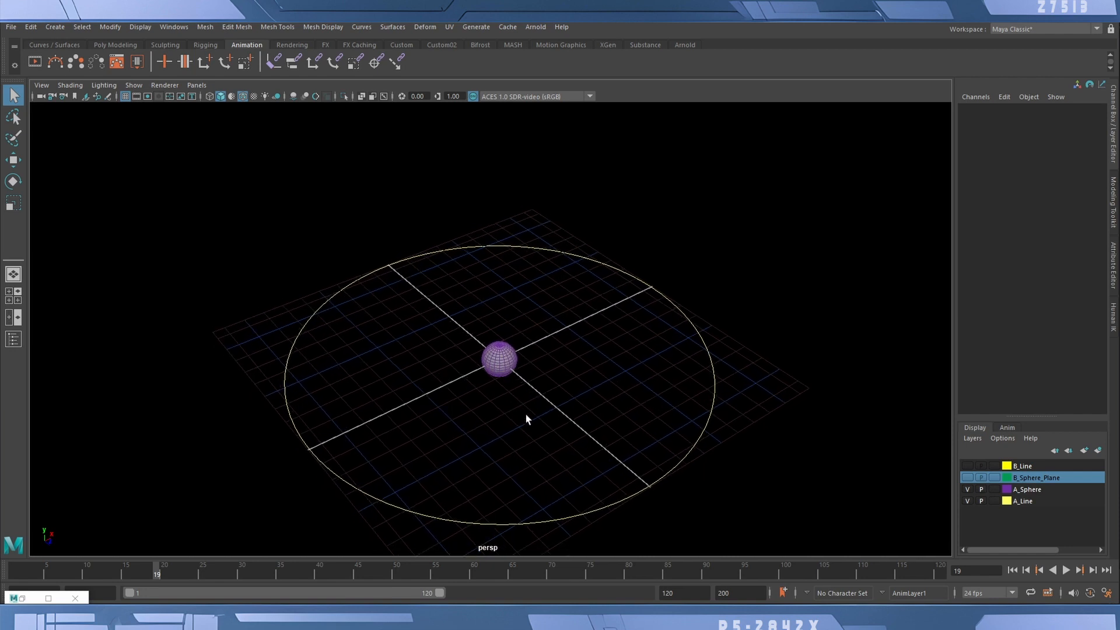
{"action": "middle_click_drag", "start_coordinate": [526, 414], "coordinate": [540, 353], "text": "alt"}
{"action": "left_click", "coordinate": [497, 330]}
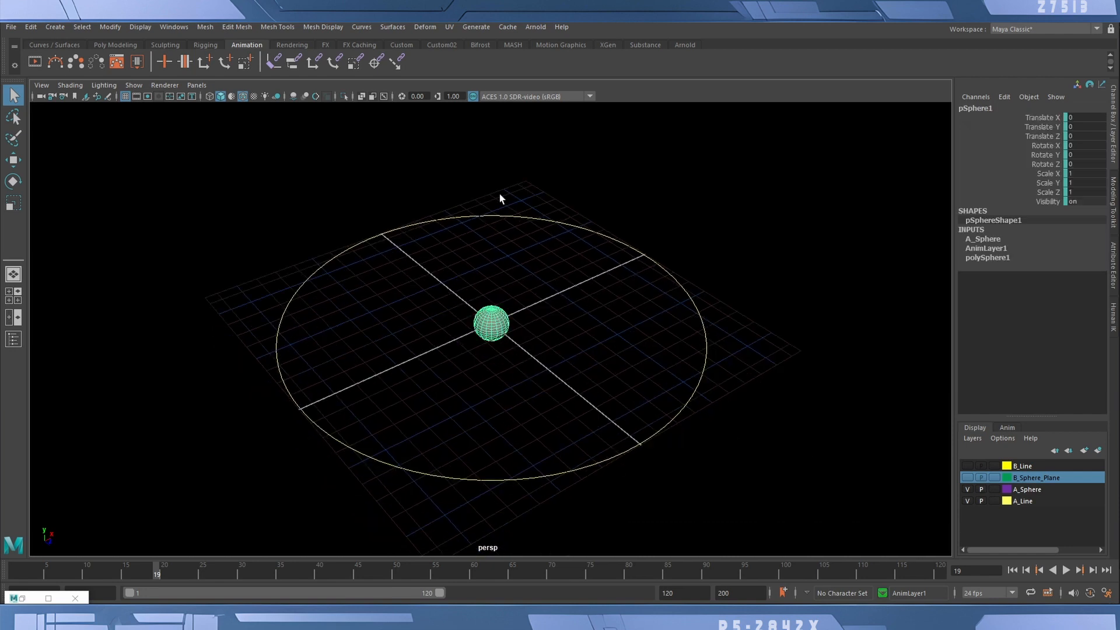
{"action": "left_click", "coordinate": [570, 408]}
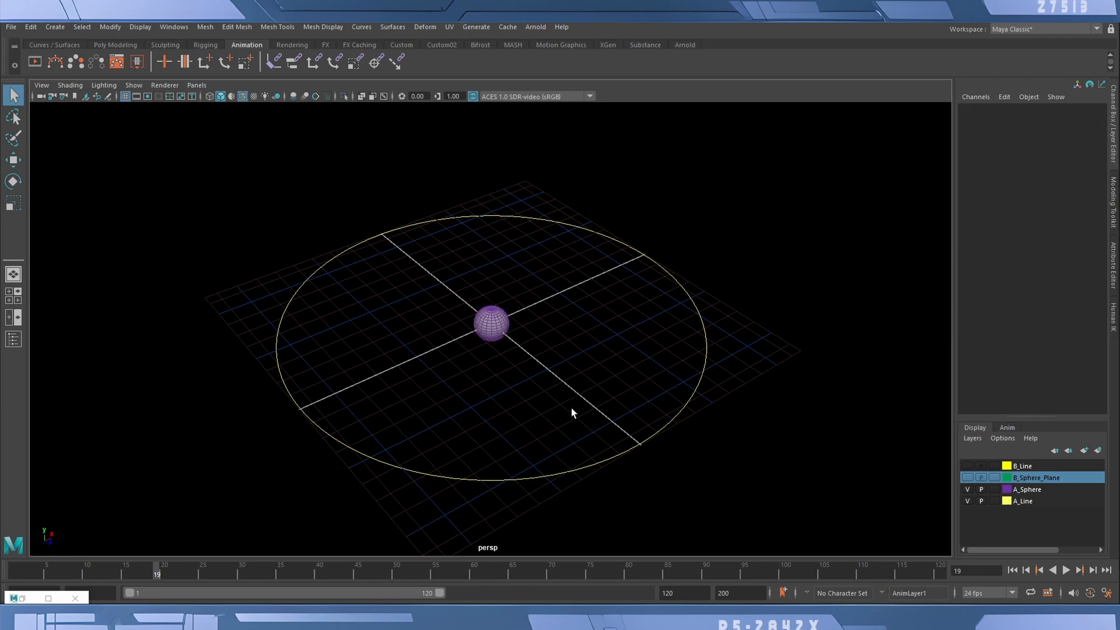
{"action": "left_click_drag", "start_coordinate": [560, 415], "coordinate": [507, 426], "text": "alt"}
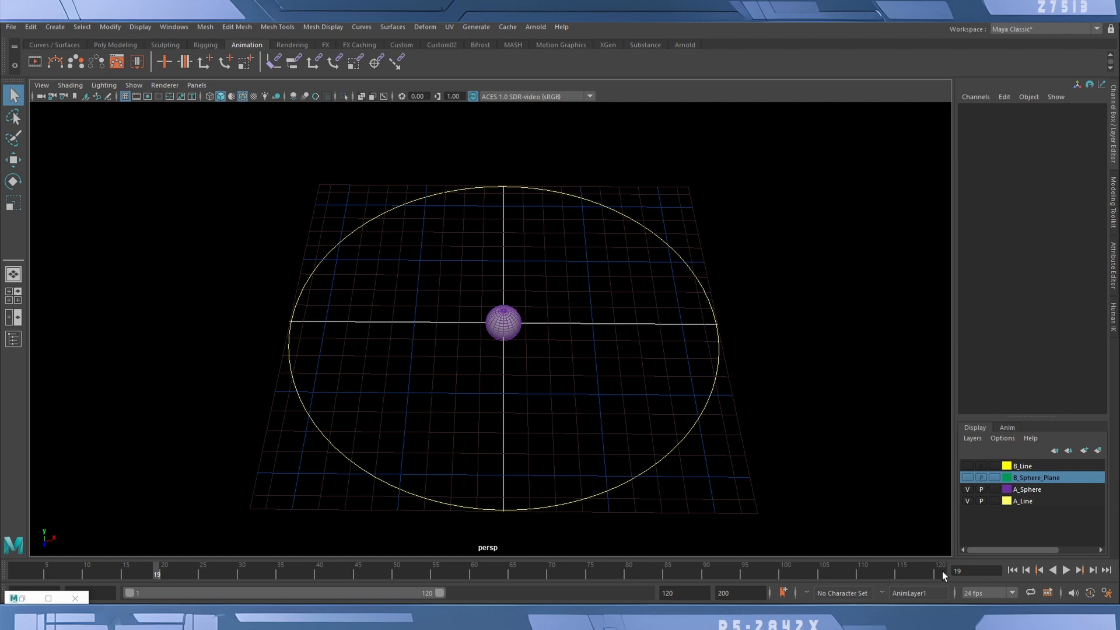
{"action": "left_click", "coordinate": [16, 572]}
{"action": "left_click", "coordinate": [1066, 570]}
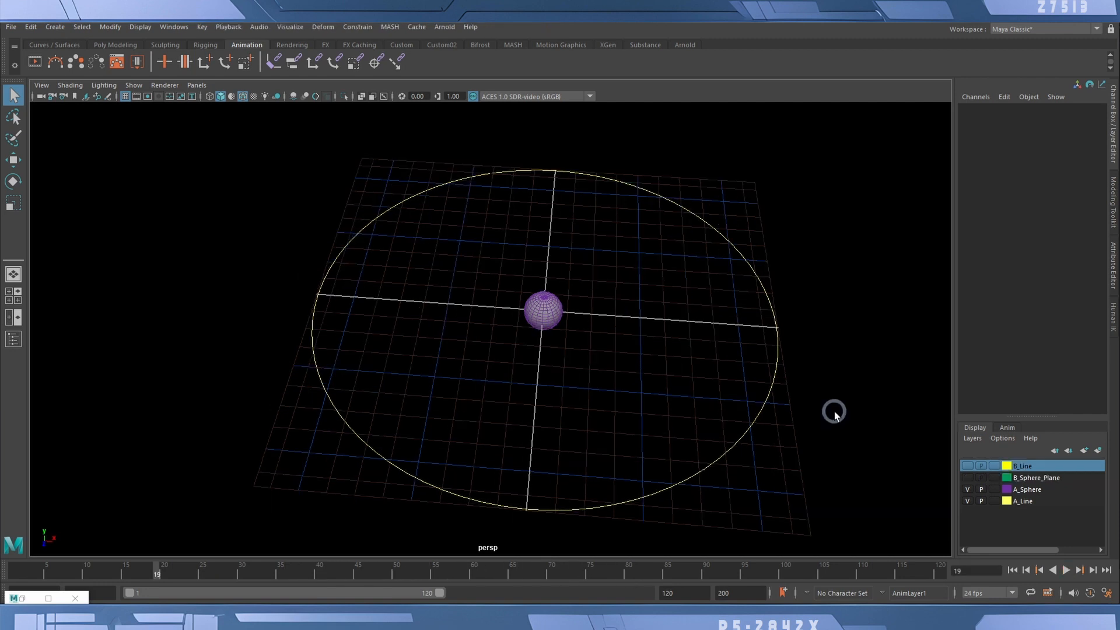
- Attach the purple sphere to the circle curve as a motion path, with the Attach to Motion Path options reset to defaults
{"action": "left_click_drag", "start_coordinate": [719, 333], "coordinate": [847, 411]}
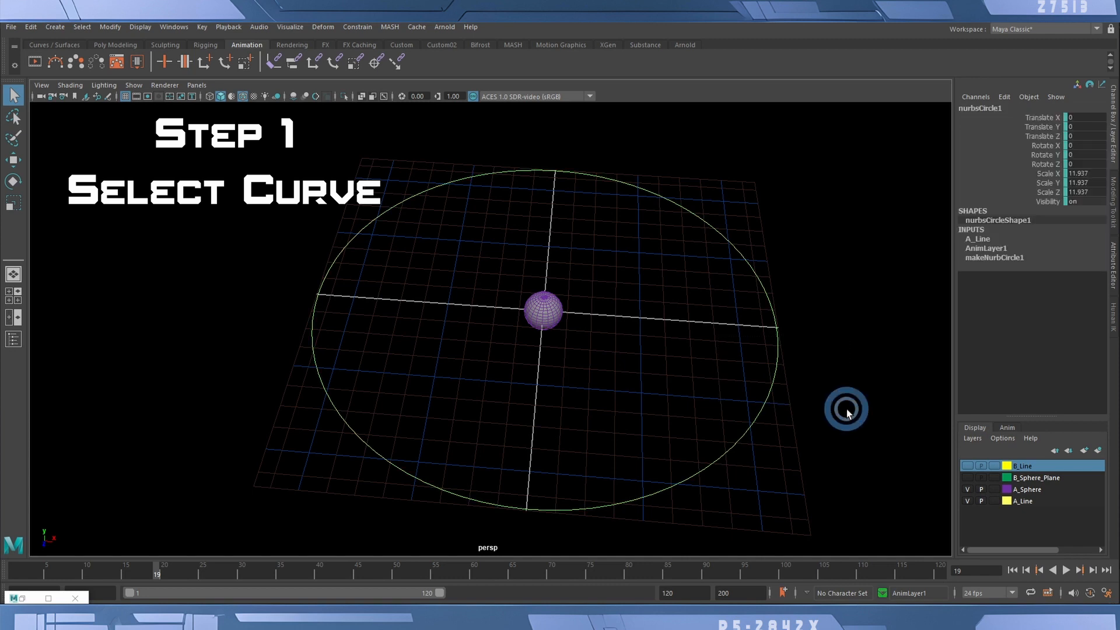
{"action": "left_click", "coordinate": [546, 309], "text": "shift"}
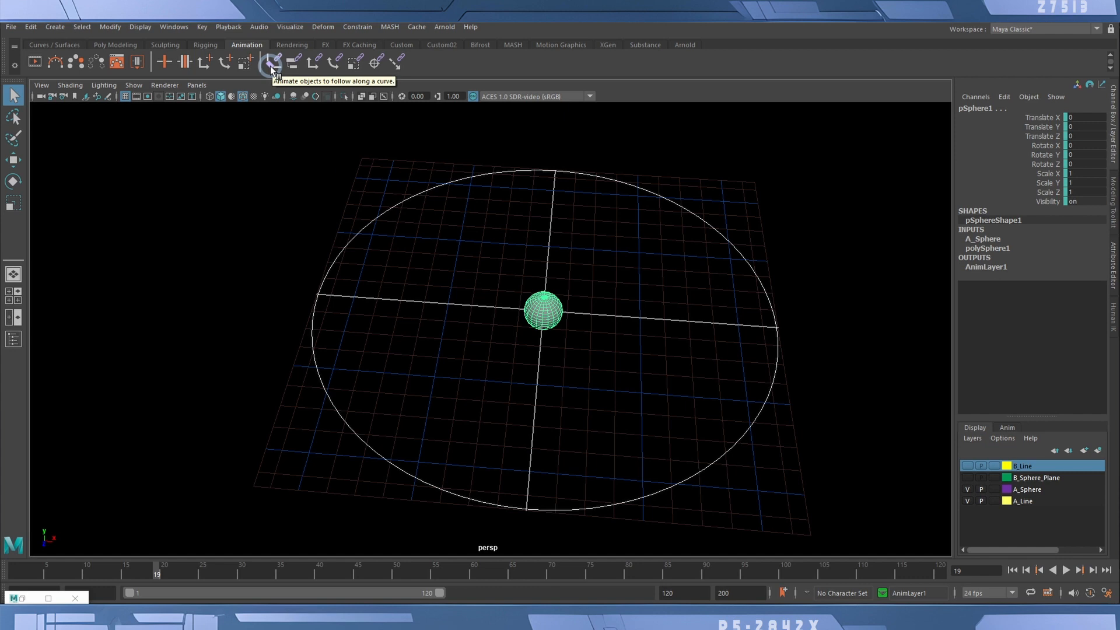
{"action": "left_click", "coordinate": [355, 27]}
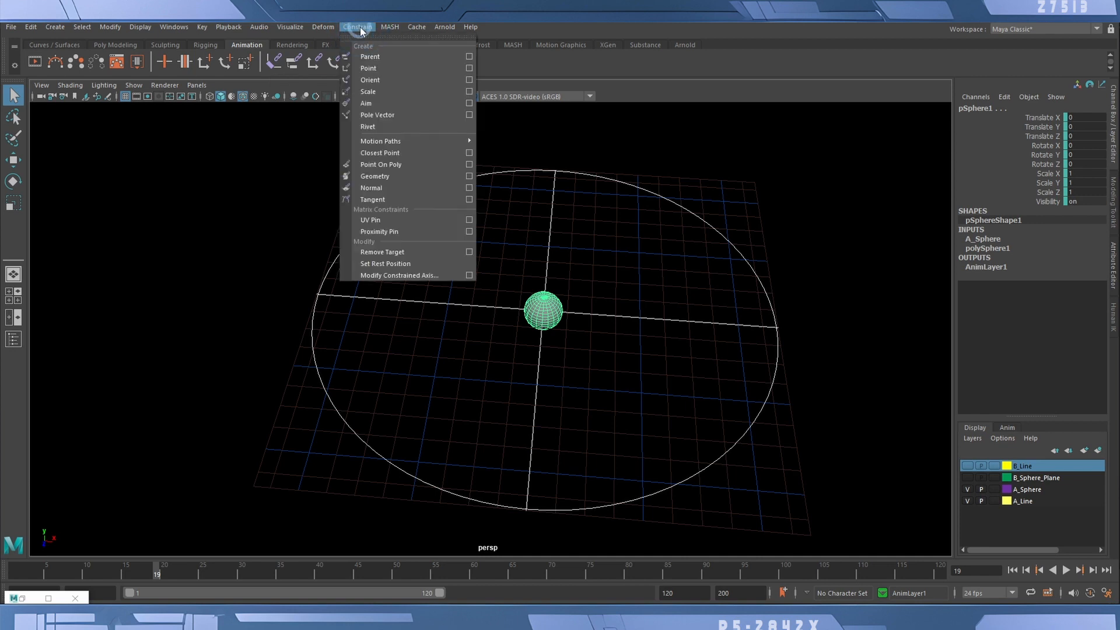
{"action": "left_click", "coordinate": [430, 140]}
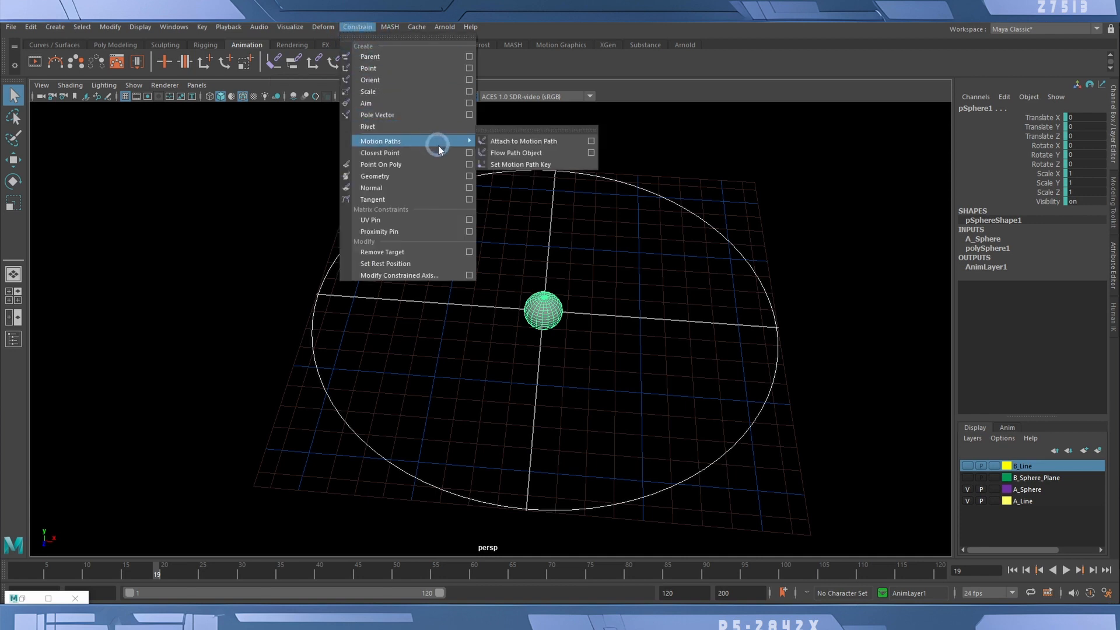
{"action": "left_click", "coordinate": [527, 142]}
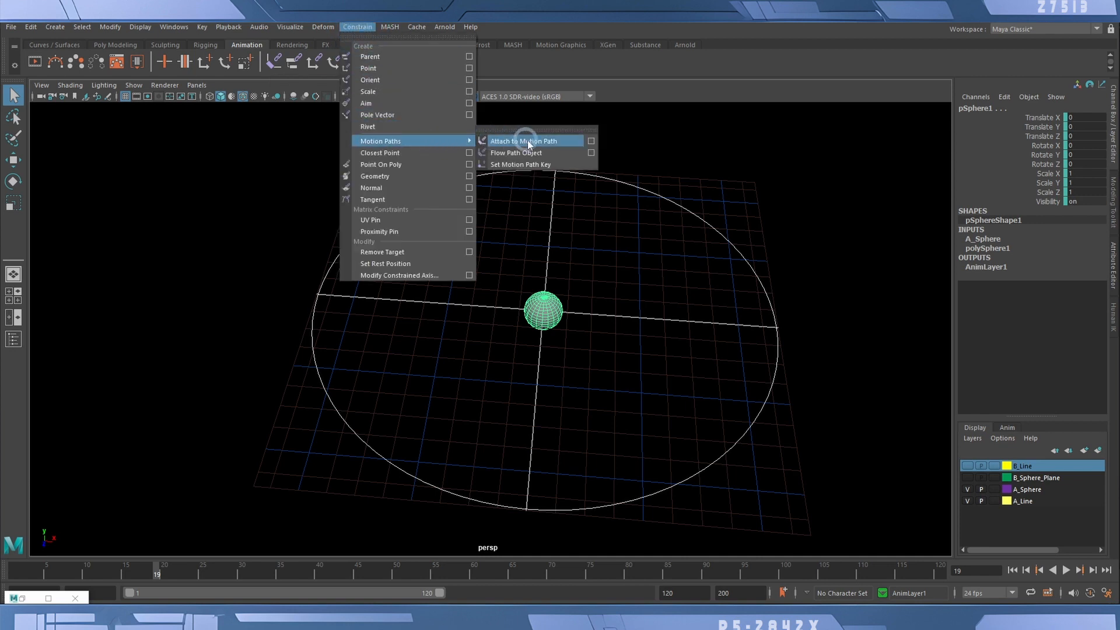
{"action": "left_click", "coordinate": [591, 142]}
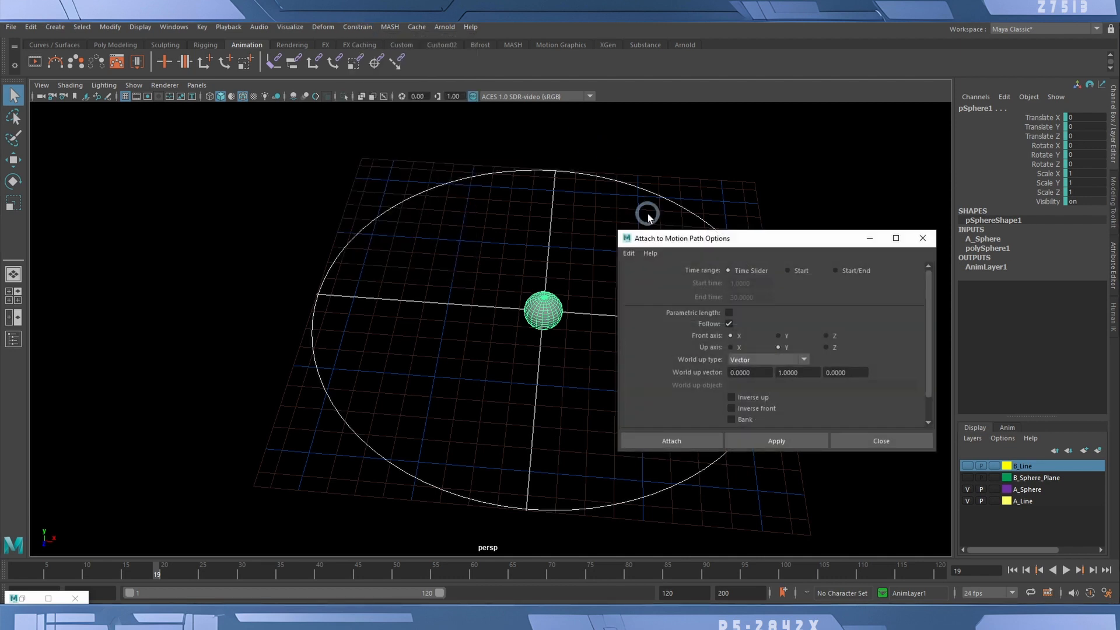
{"action": "left_click_drag", "start_coordinate": [694, 246], "coordinate": [681, 203]}
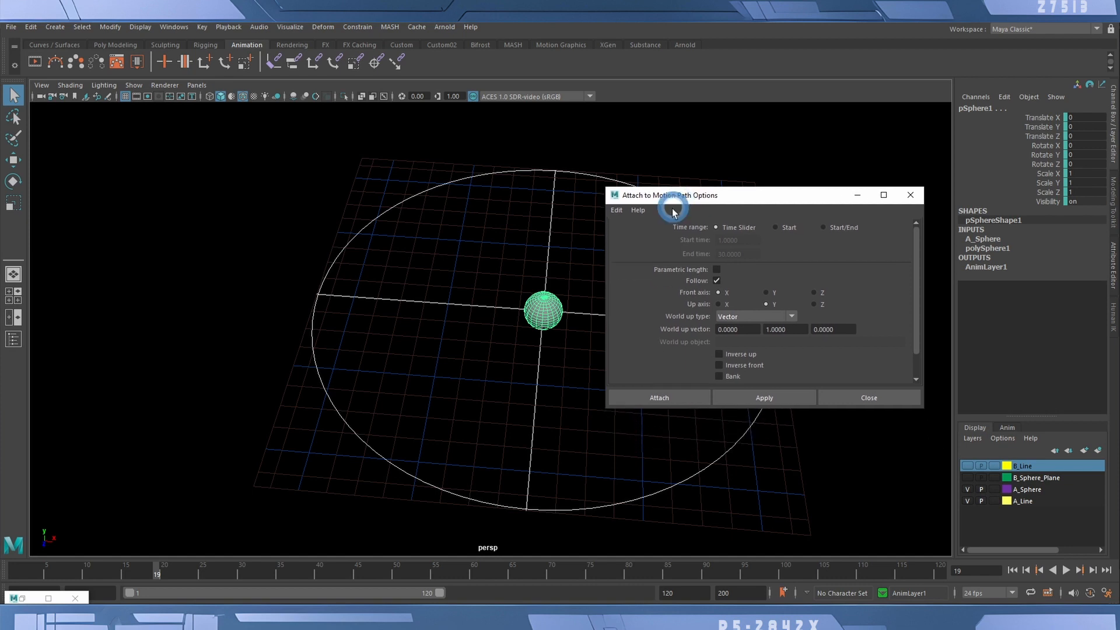
{"action": "left_click", "coordinate": [617, 210]}
{"action": "left_click", "coordinate": [636, 234]}
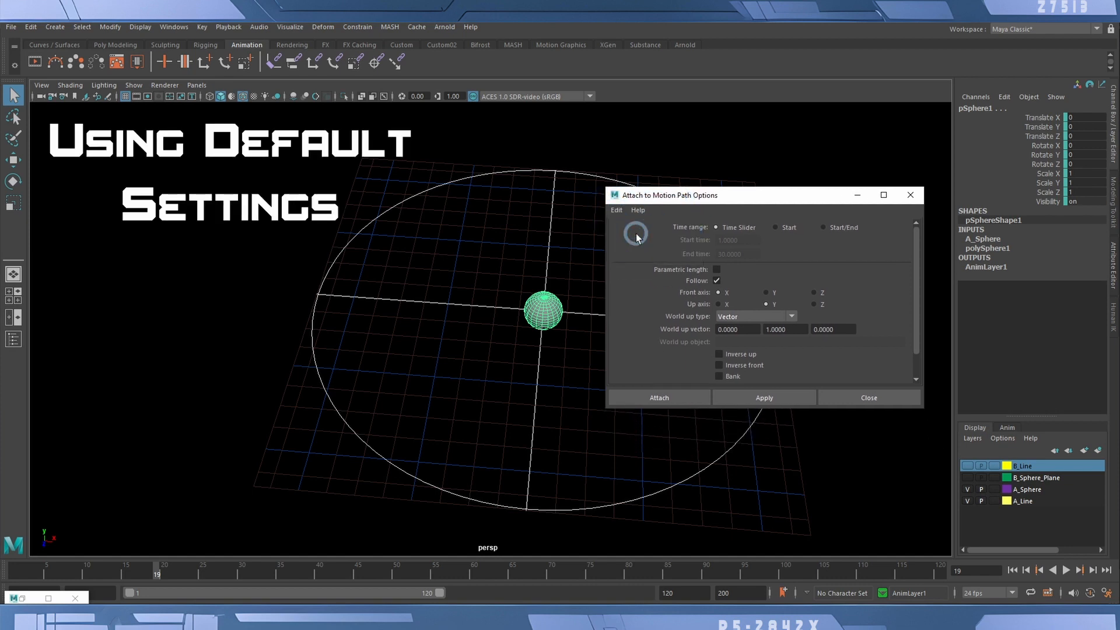
{"action": "left_click", "coordinate": [681, 397]}
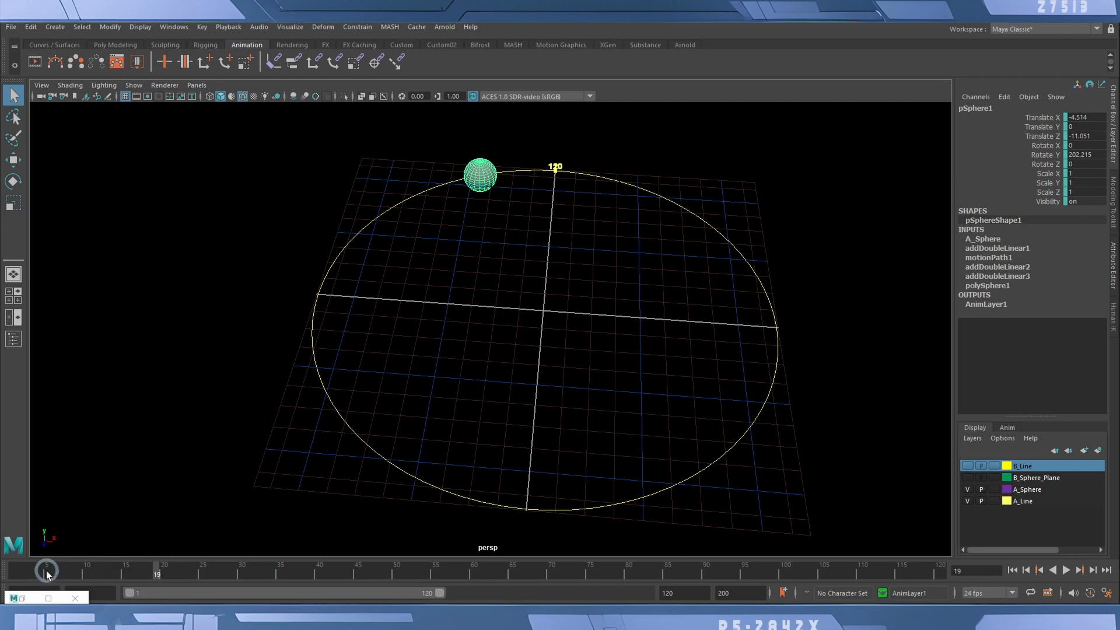
- Play back and scrub through the timeline to check the purple sphere's movement around the circle
{"action": "key", "text": "alt+v"}
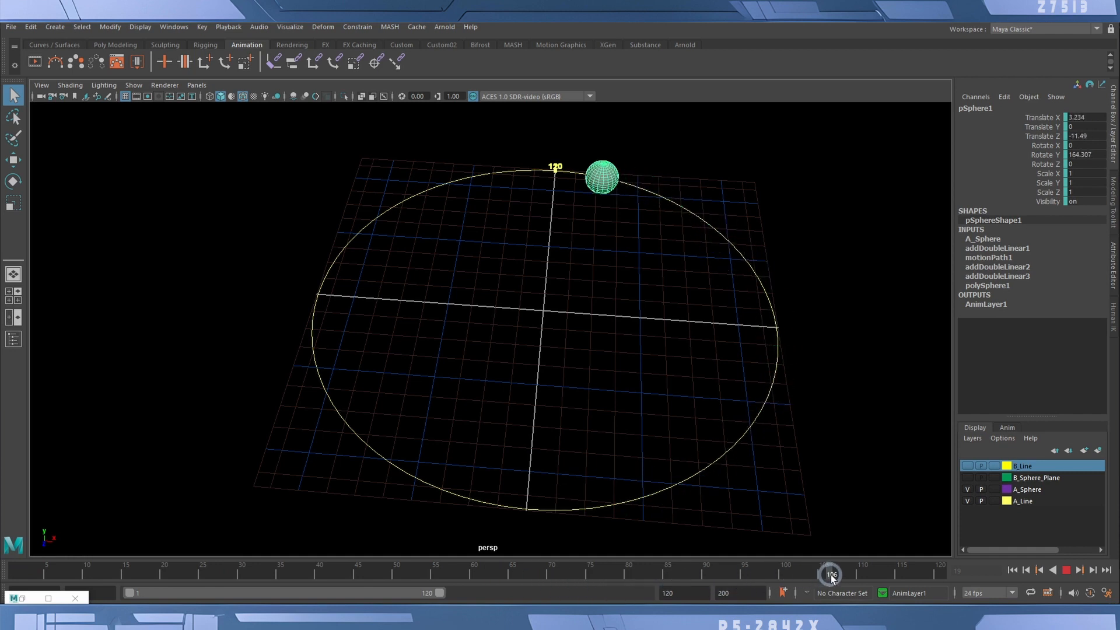
{"action": "left_click_drag", "start_coordinate": [937, 574], "coordinate": [393, 586]}
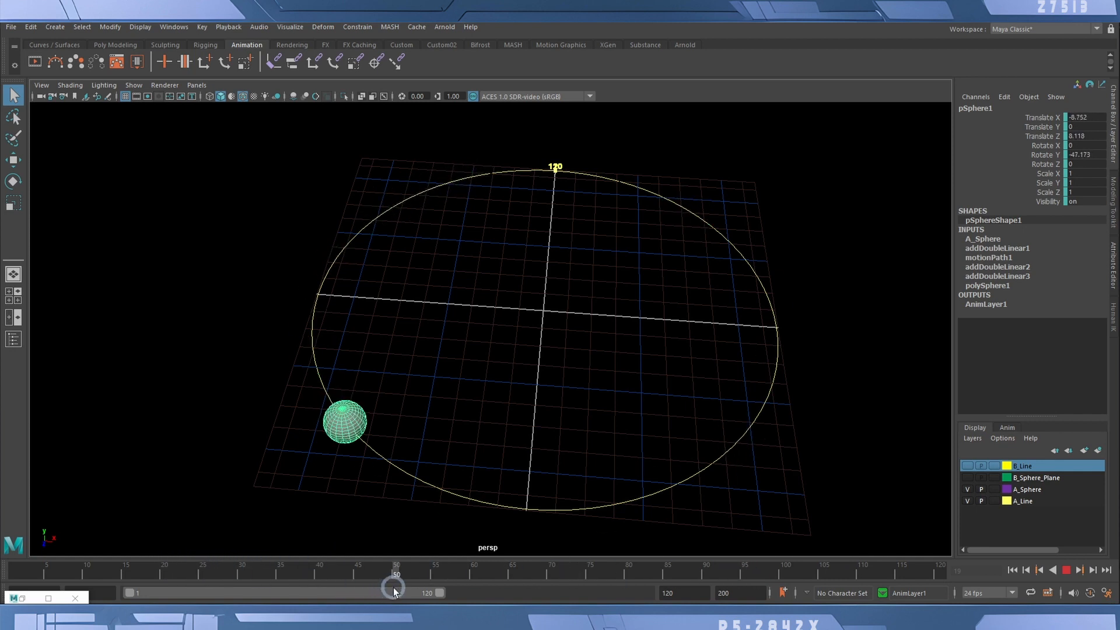
{"action": "left_click", "coordinate": [1064, 571]}
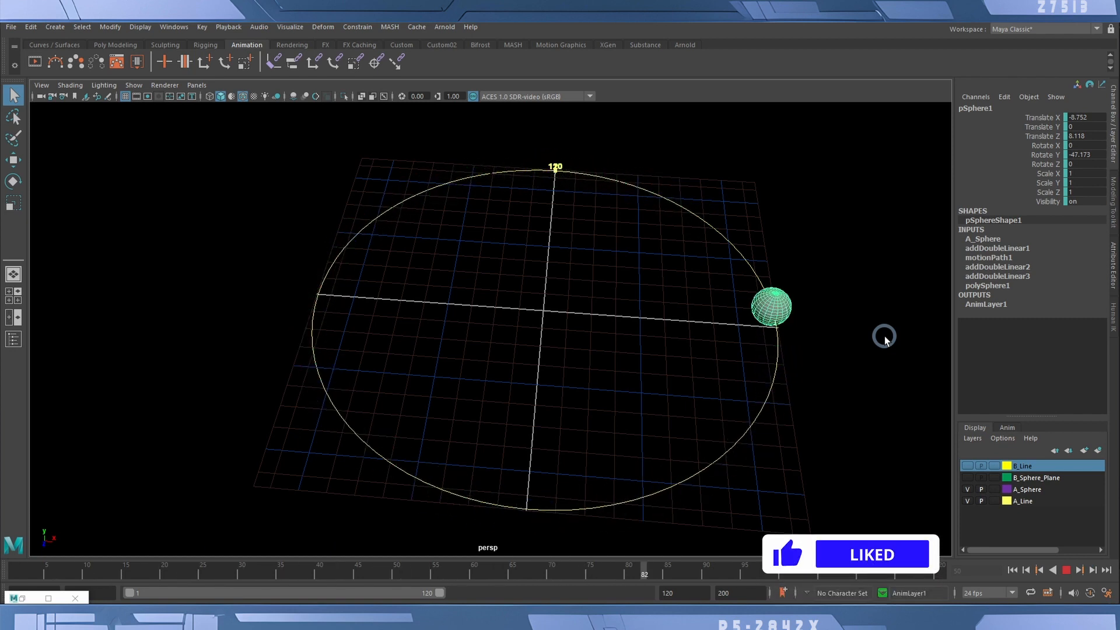
{"action": "key", "text": "Escape"}
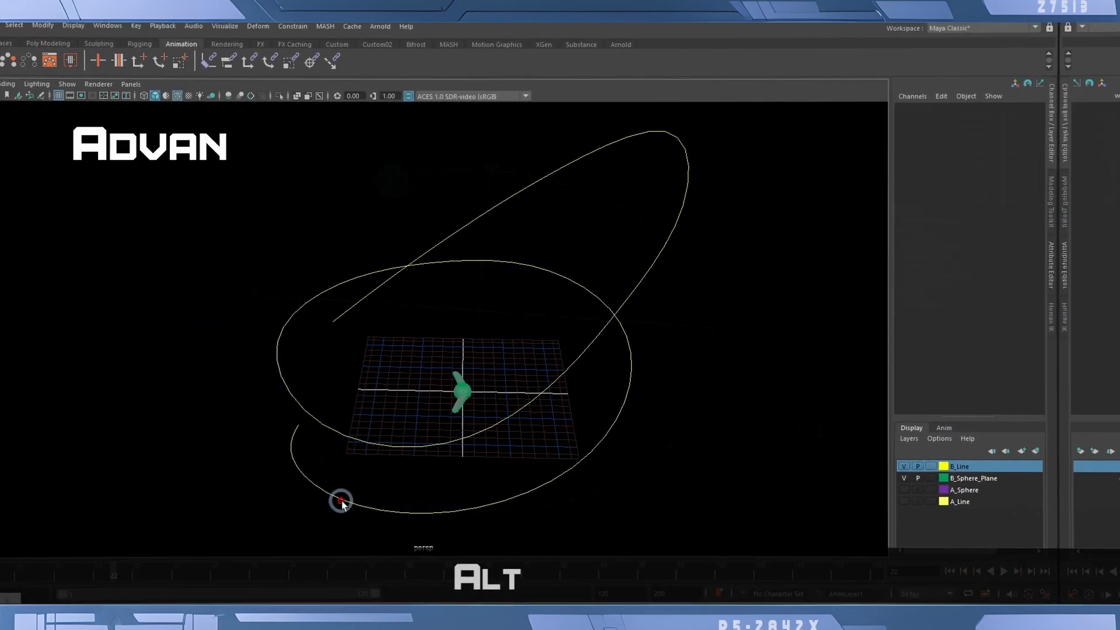
- Attach the green winged sphere to the looping B_Line curve as its motion path
{"action": "middle_click_drag", "start_coordinate": [341, 500], "coordinate": [396, 465], "text": "alt"}
{"action": "right_click_drag", "start_coordinate": [346, 457], "coordinate": [573, 470], "text": "alt"}
{"action": "left_click_drag", "start_coordinate": [572, 470], "coordinate": [407, 392], "text": "alt"}
{"action": "right_click_drag", "start_coordinate": [407, 392], "coordinate": [566, 398], "text": "alt"}
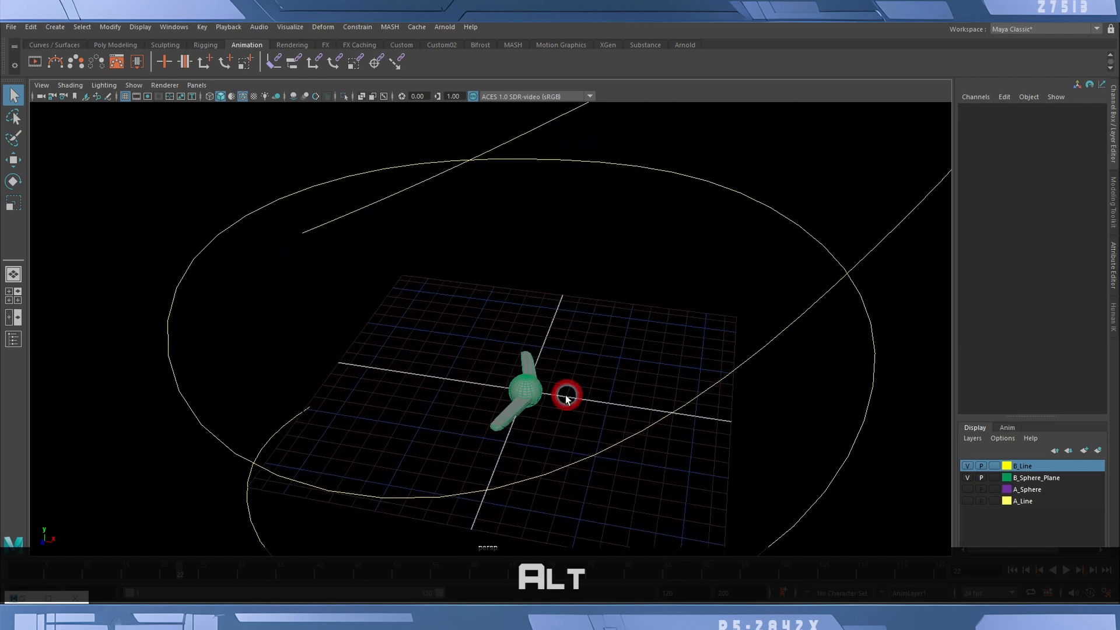
{"action": "left_click_drag", "start_coordinate": [566, 397], "coordinate": [470, 380], "text": "alt"}
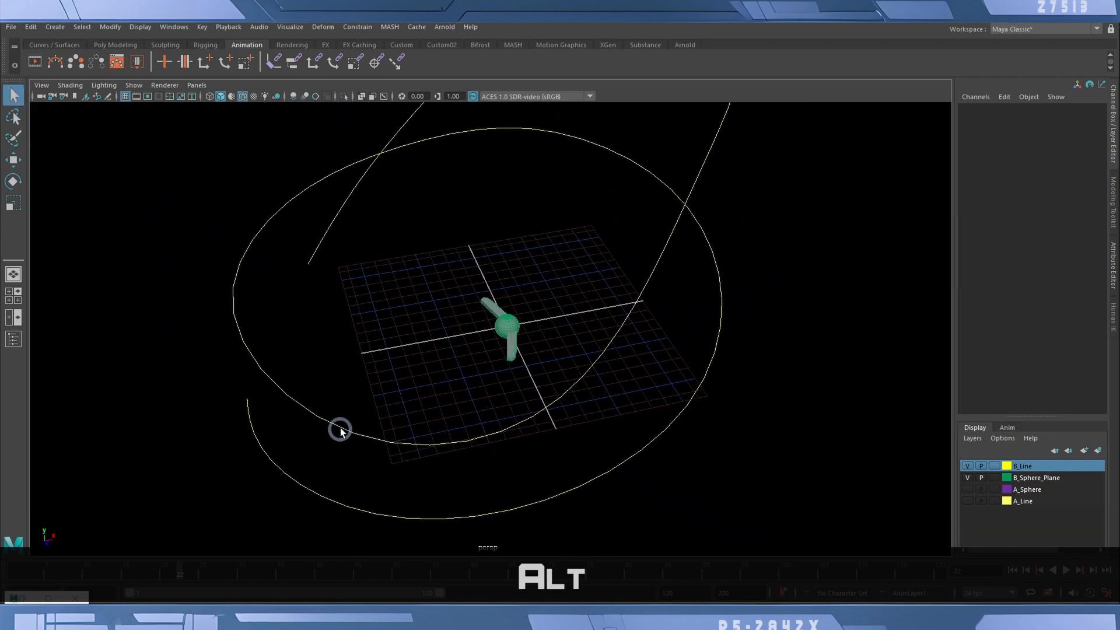
{"action": "left_click_drag", "start_coordinate": [362, 397], "coordinate": [401, 460]}
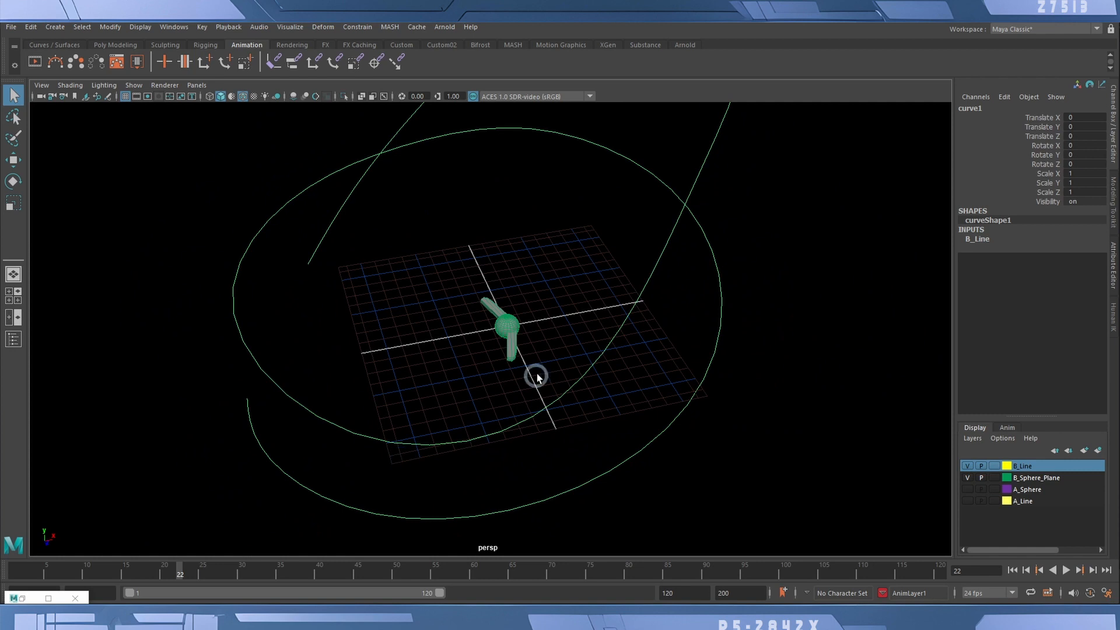
{"action": "left_click", "coordinate": [511, 329], "text": "shift"}
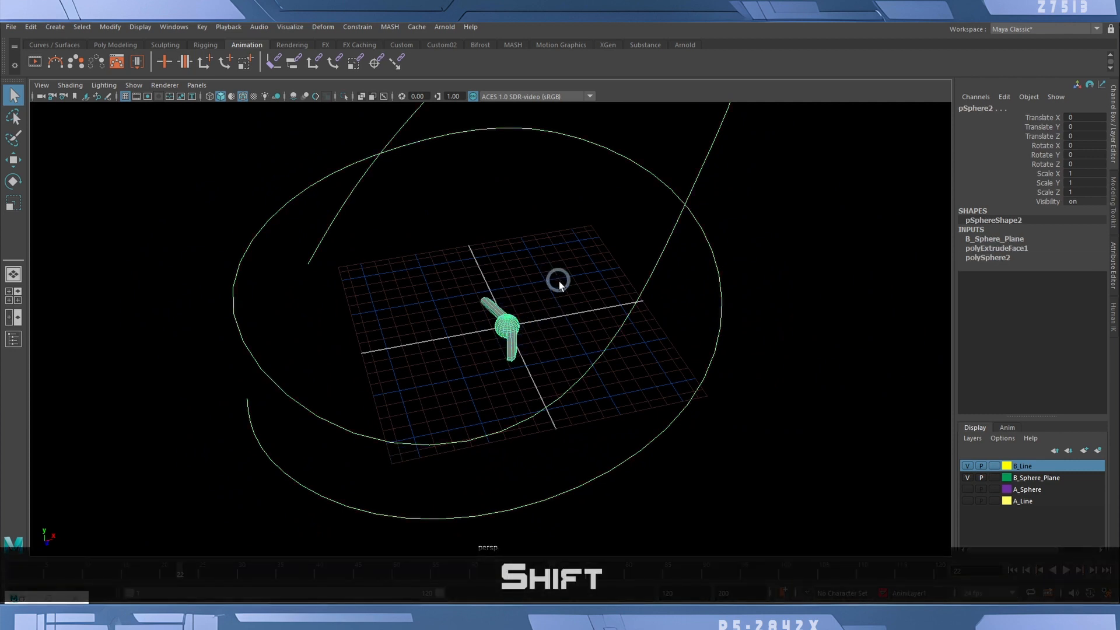
{"action": "right_click_drag", "start_coordinate": [582, 292], "coordinate": [506, 282], "text": "alt"}
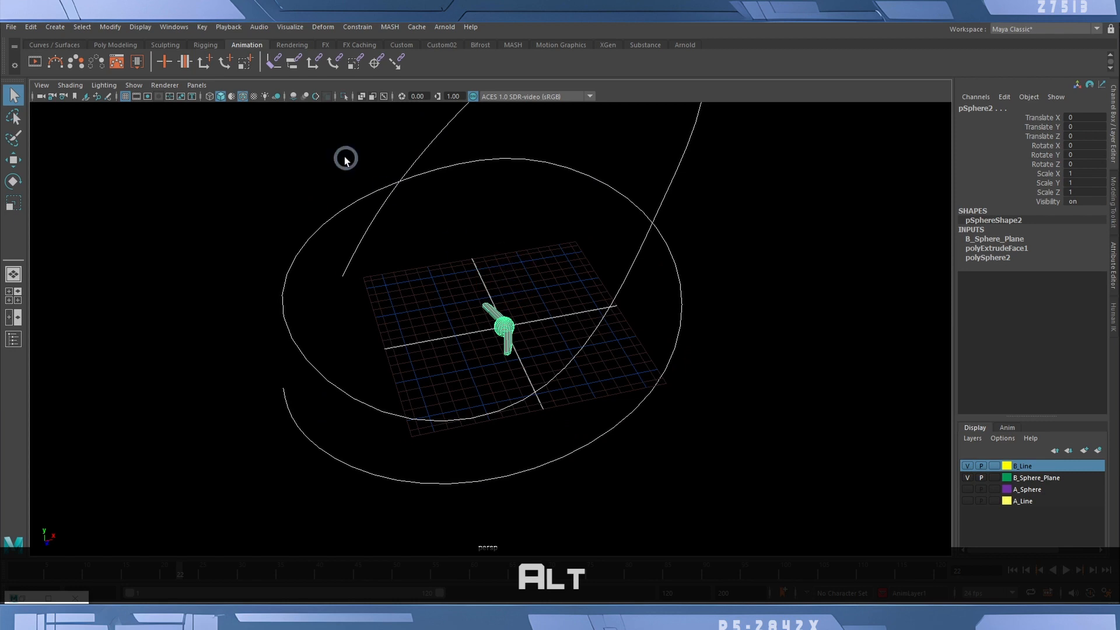
{"action": "left_click", "coordinate": [270, 64]}
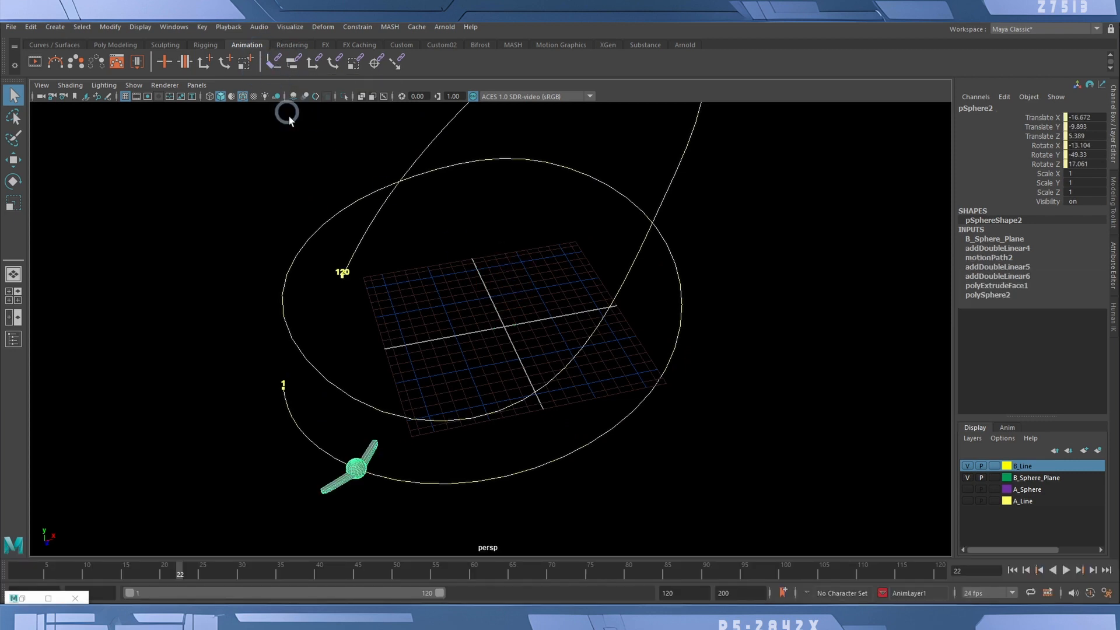
- Scrub from the first frame to frame 42 and play the winged sphere's animation along the looping curve
{"action": "left_click_drag", "start_coordinate": [728, 345], "coordinate": [609, 397], "text": "alt"}
{"action": "left_click_drag", "start_coordinate": [16, 570], "coordinate": [334, 572]}
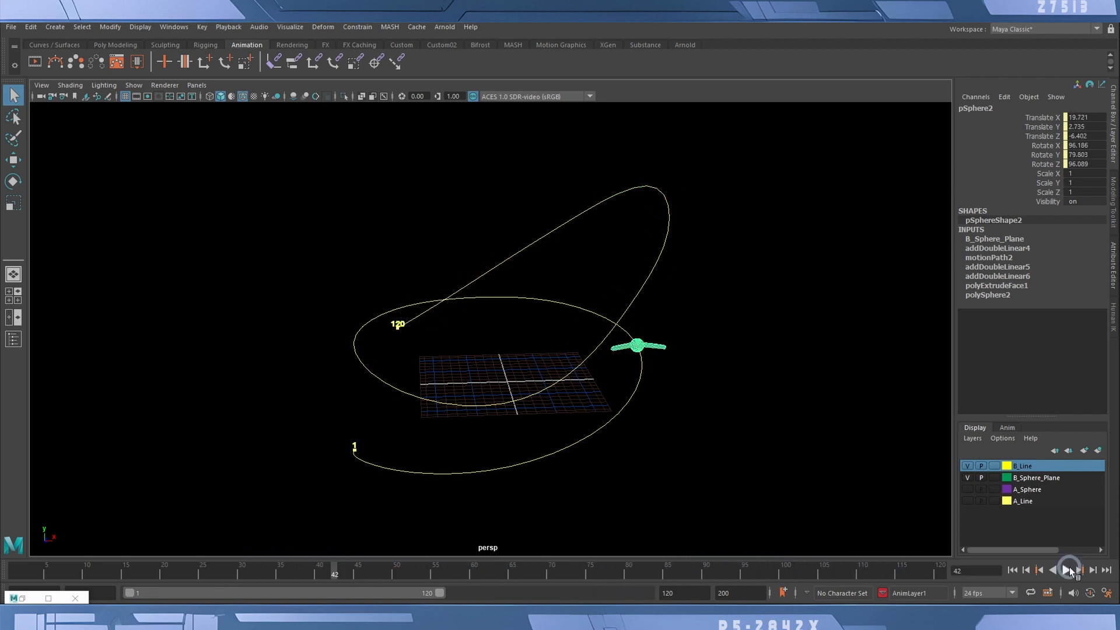
{"action": "left_click", "coordinate": [1066, 568]}
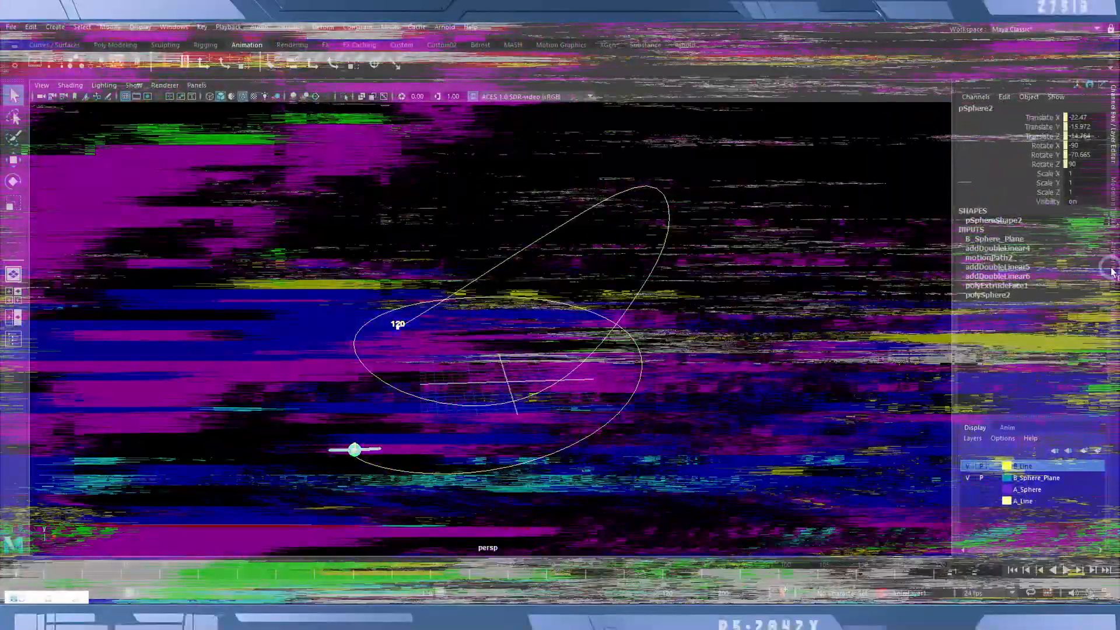
- Open the winged sphere's motion path node in the Attribute Editor to show its Motion Path Attributes
{"action": "left_click", "coordinate": [1111, 265]}
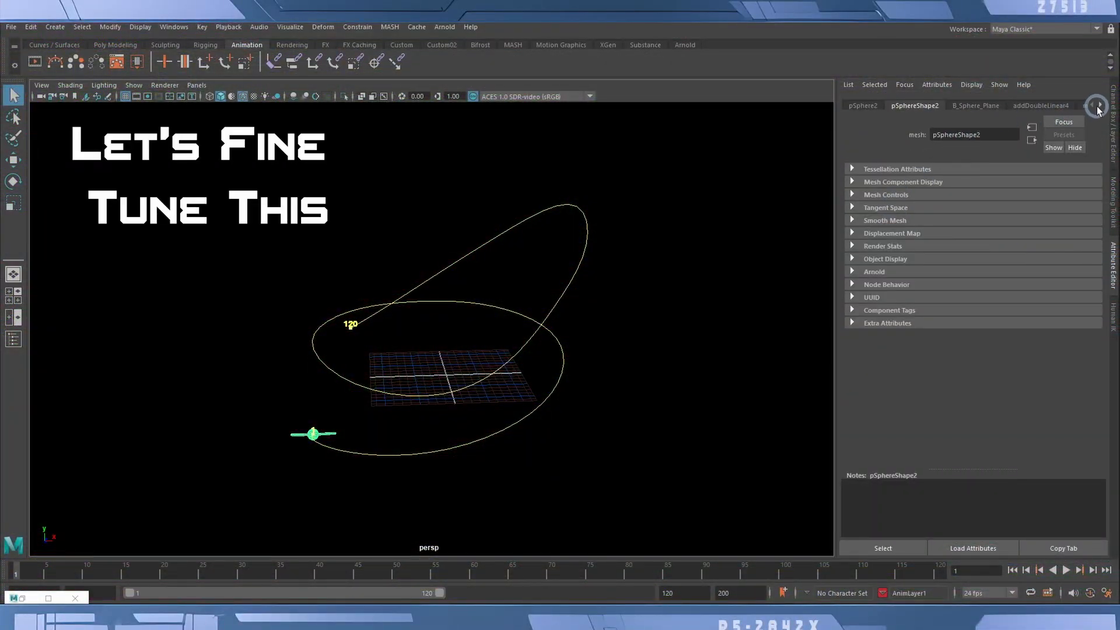
{"action": "left_click", "coordinate": [1099, 106]}
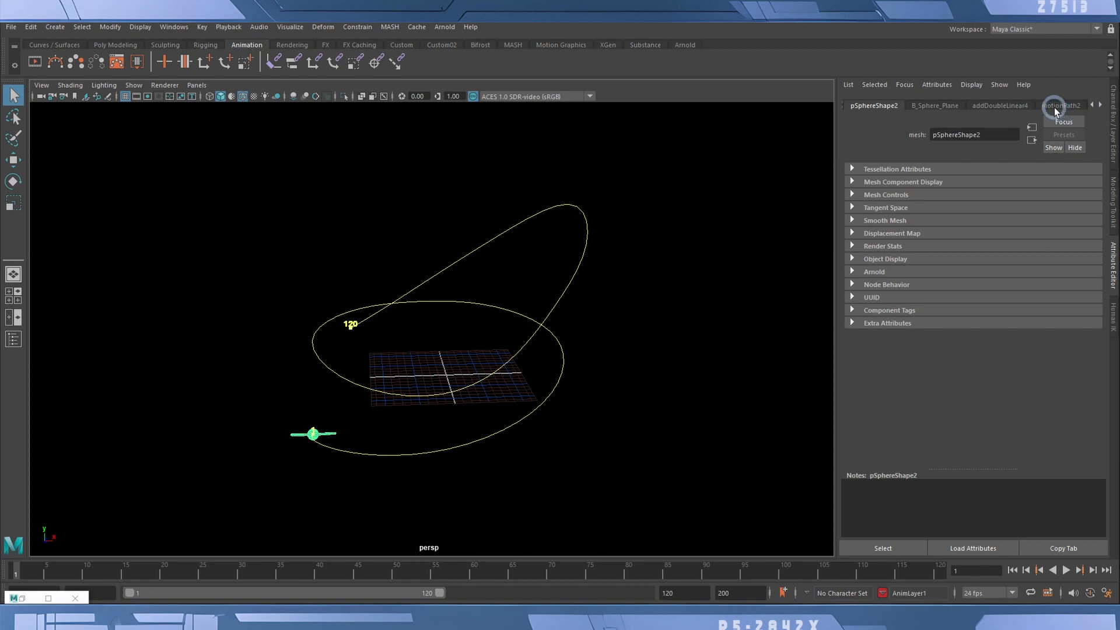
{"action": "left_click", "coordinate": [1101, 107]}
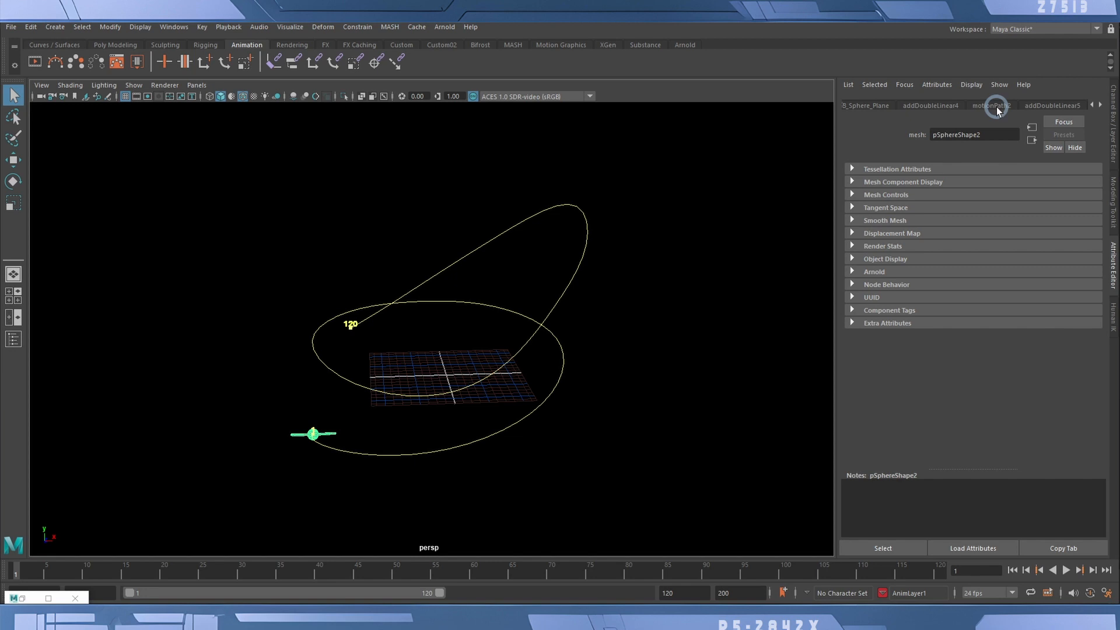
{"action": "left_click", "coordinate": [996, 110]}
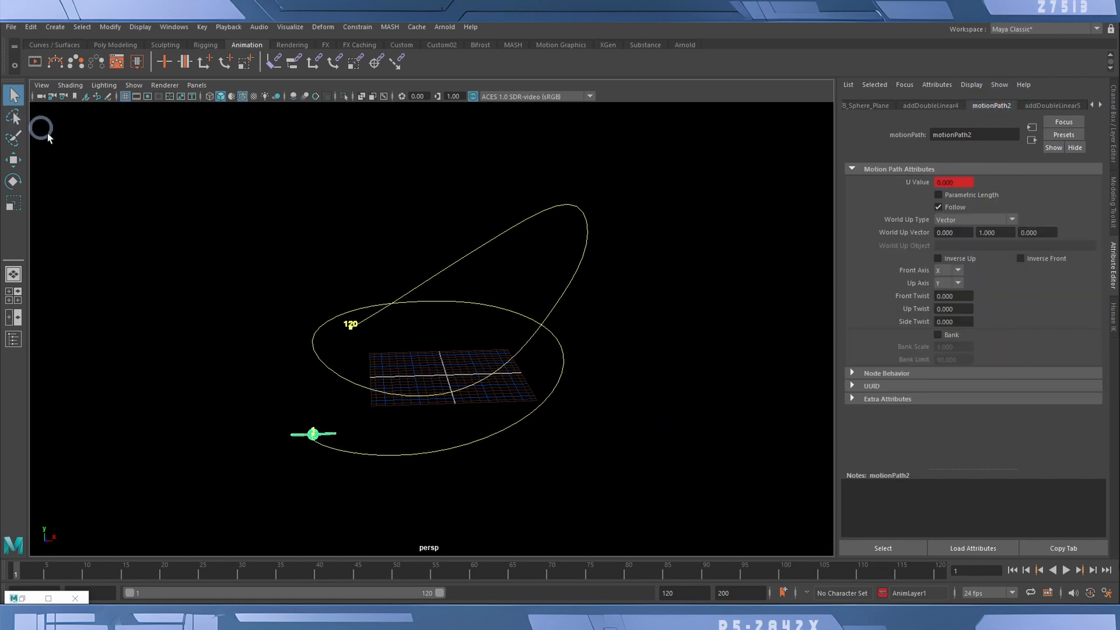
{"action": "left_click", "coordinate": [275, 415]}
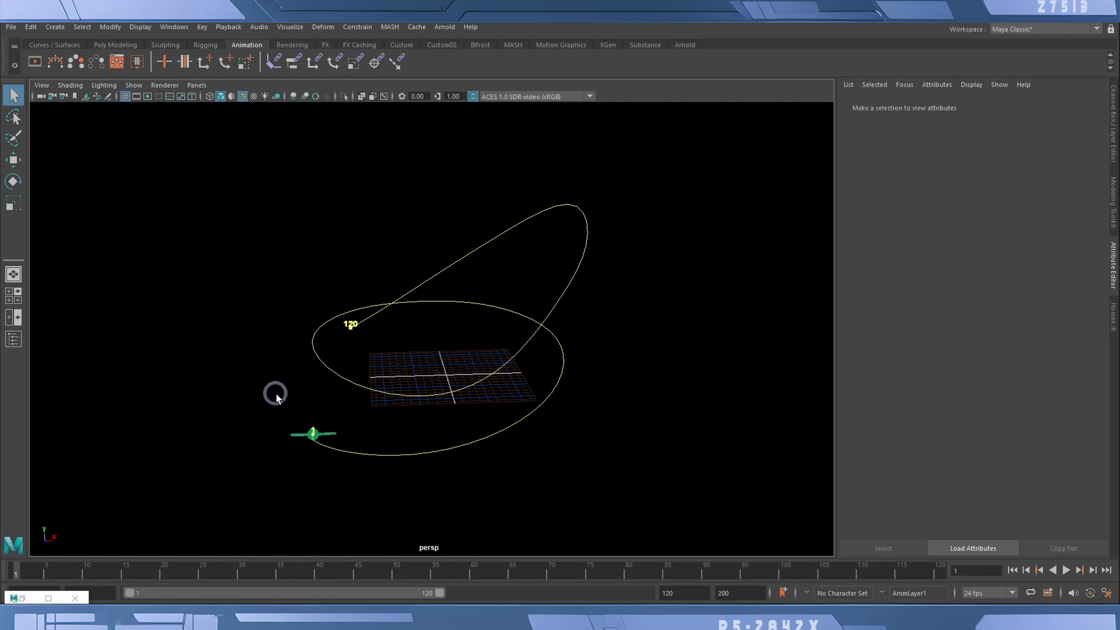
{"action": "left_click_drag", "start_coordinate": [269, 393], "coordinate": [296, 470]}
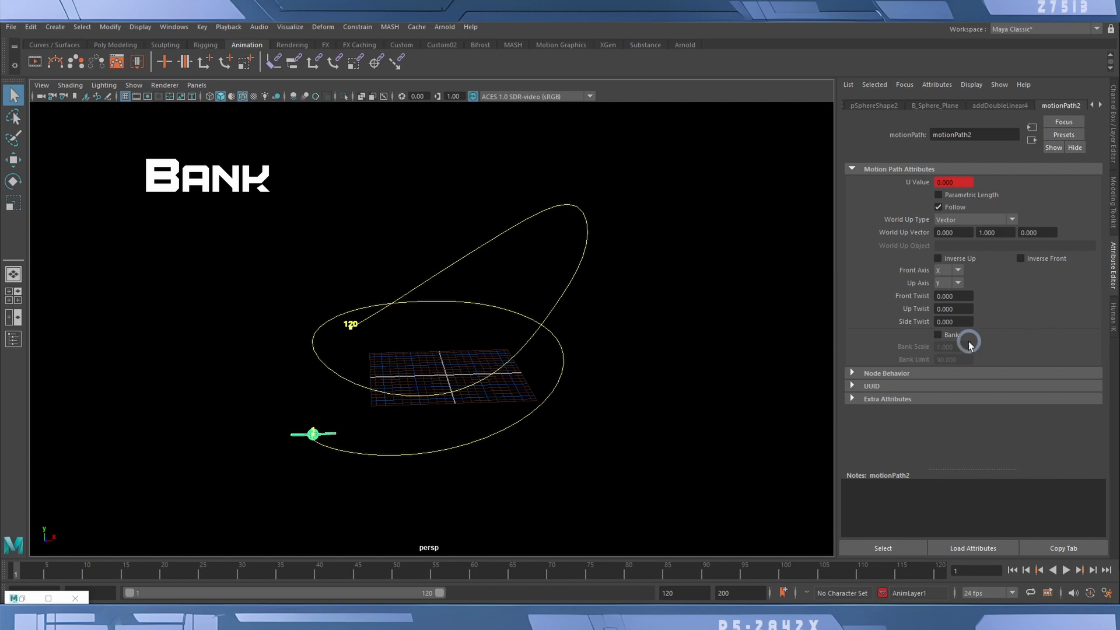
- Enable Bank on the winged sphere's motion path and set the Bank Limit to 120
{"action": "left_click", "coordinate": [938, 335]}
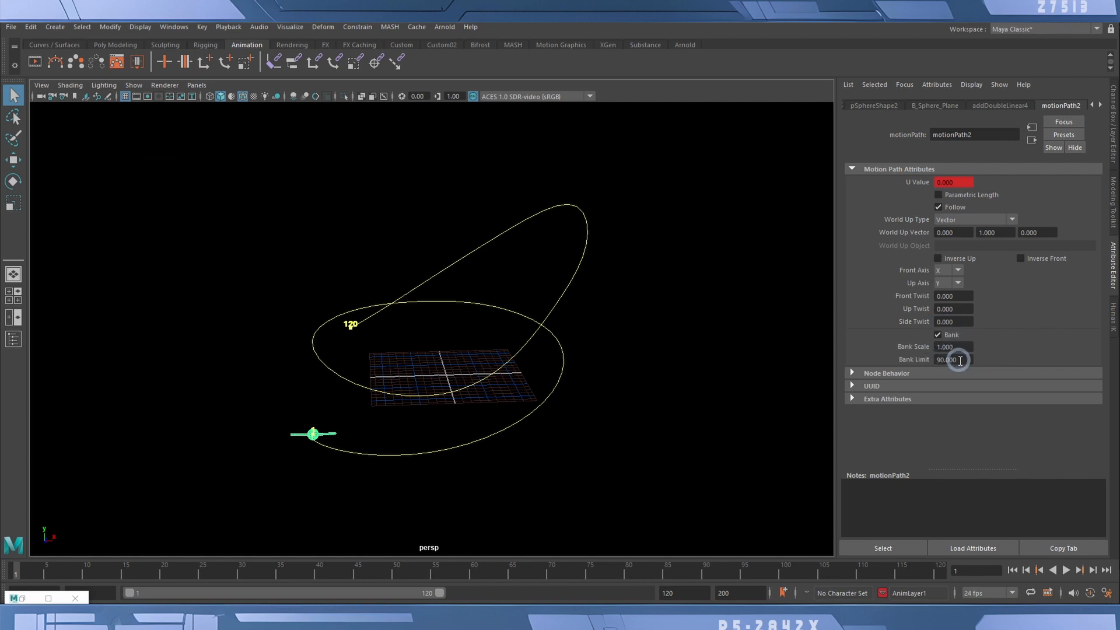
{"action": "type", "text": "120"}
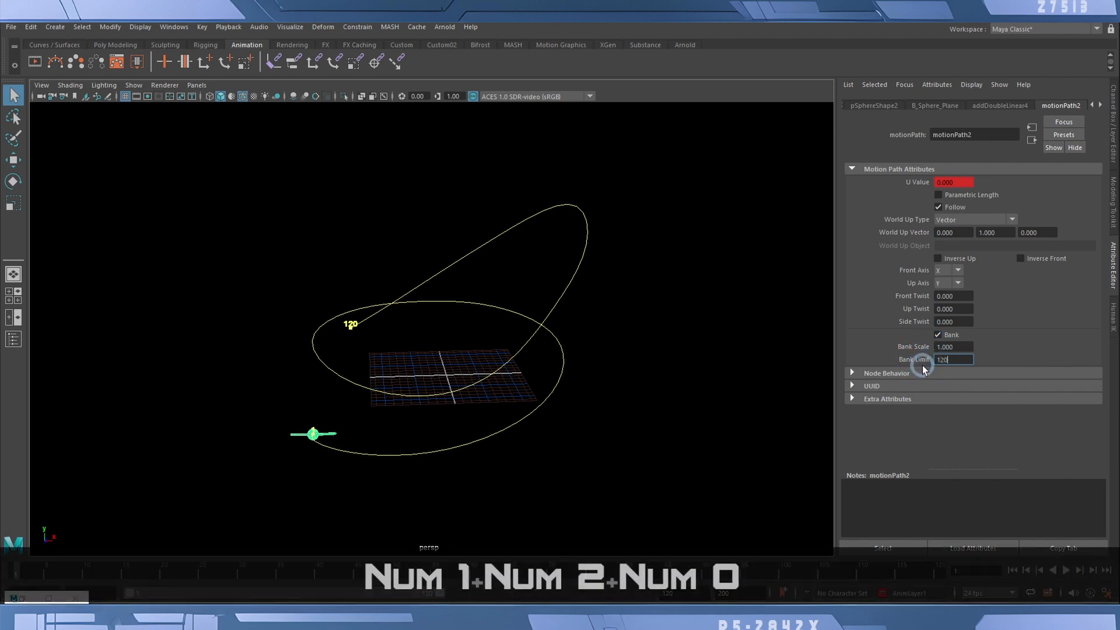
{"action": "left_click", "coordinate": [965, 348]}
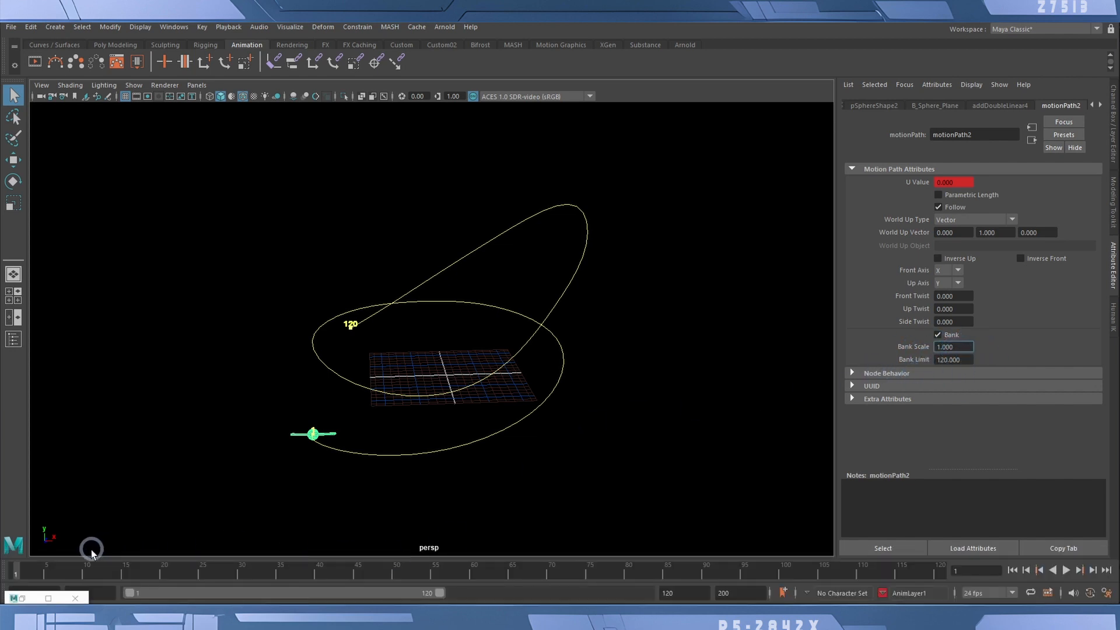
- Scrub the timeline around frame 61 with Bank switched off and on again to compare the sphere's tilt
{"action": "mouse_move", "coordinate": [21, 579]}
{"action": "left_mouse_down"}
{"action": "mouse_move", "coordinate": [615, 591]}
{"action": "mouse_move", "coordinate": [484, 593]}
{"action": "left_mouse_up"}
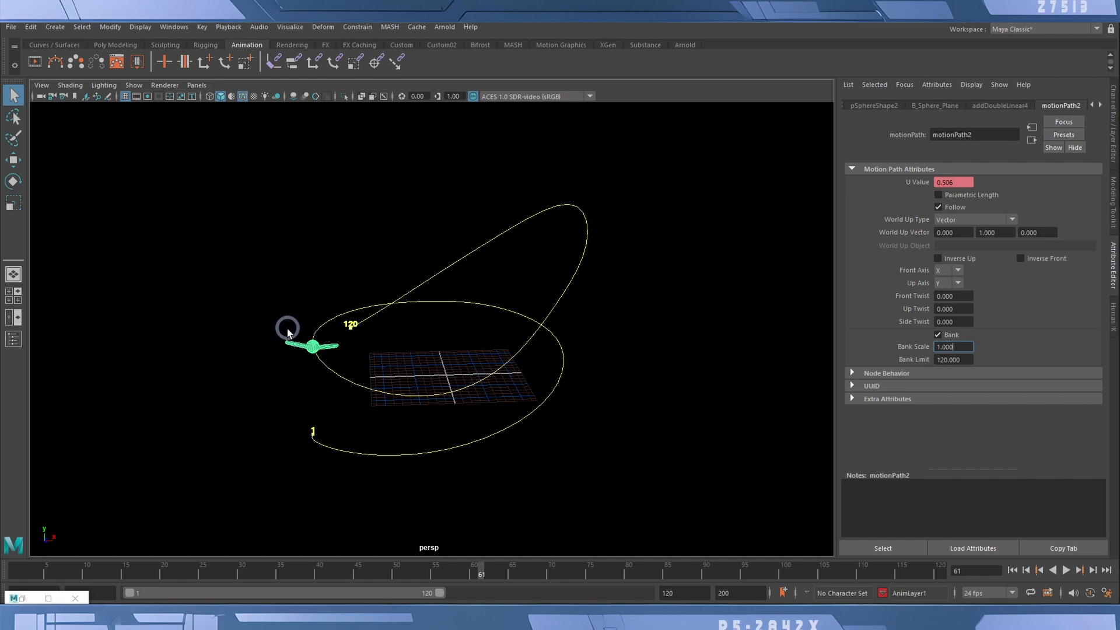
{"action": "left_click_drag", "start_coordinate": [464, 575], "coordinate": [497, 577]}
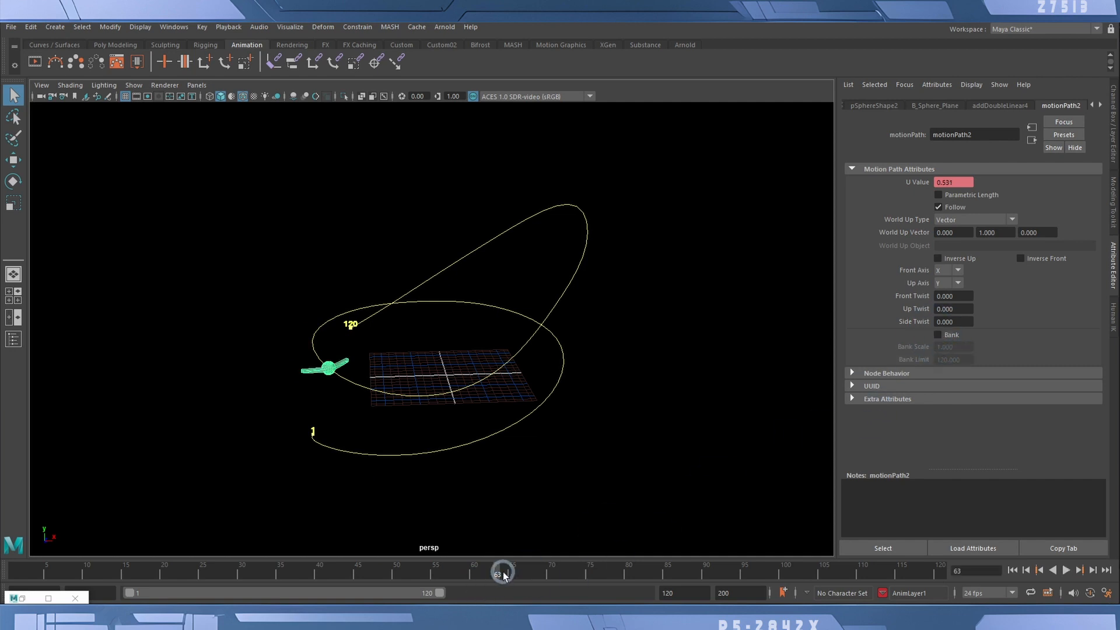
{"action": "mouse_move", "coordinate": [491, 577]}
{"action": "left_mouse_down"}
{"action": "mouse_move", "coordinate": [439, 576]}
{"action": "mouse_move", "coordinate": [494, 577]}
{"action": "mouse_move", "coordinate": [481, 576]}
{"action": "left_mouse_up"}
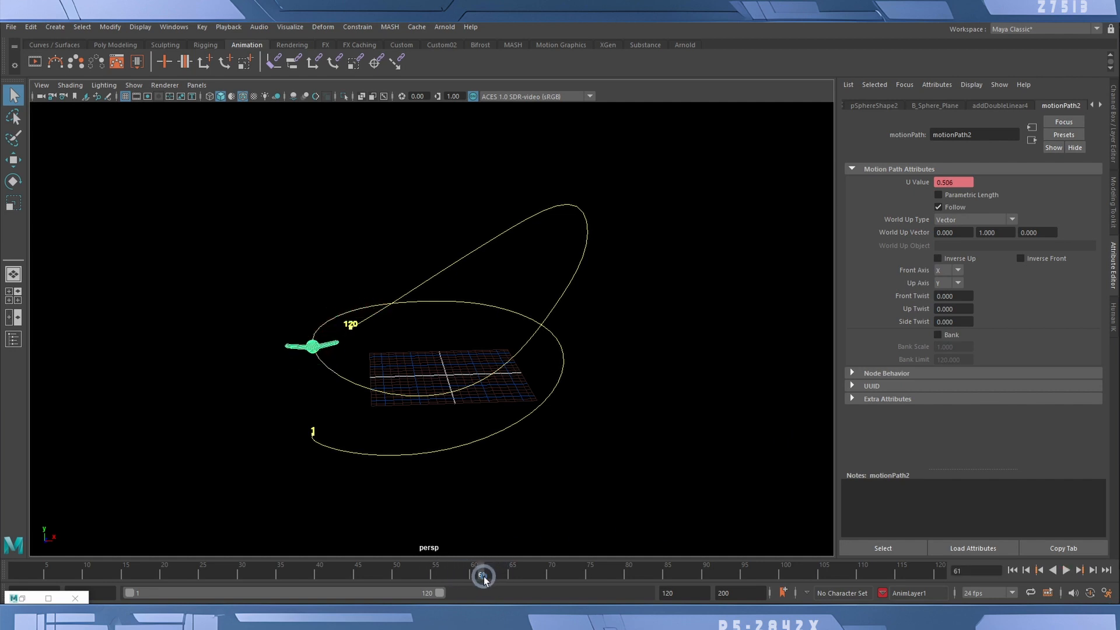
{"action": "left_click", "coordinate": [943, 337]}
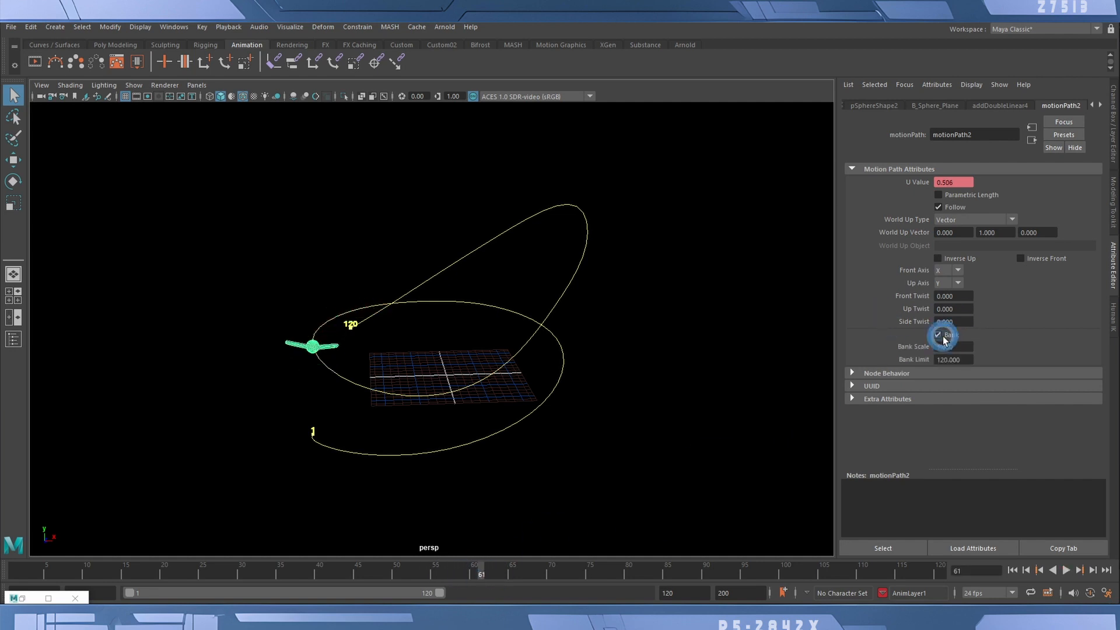
{"action": "left_click_drag", "start_coordinate": [465, 578], "coordinate": [683, 573]}
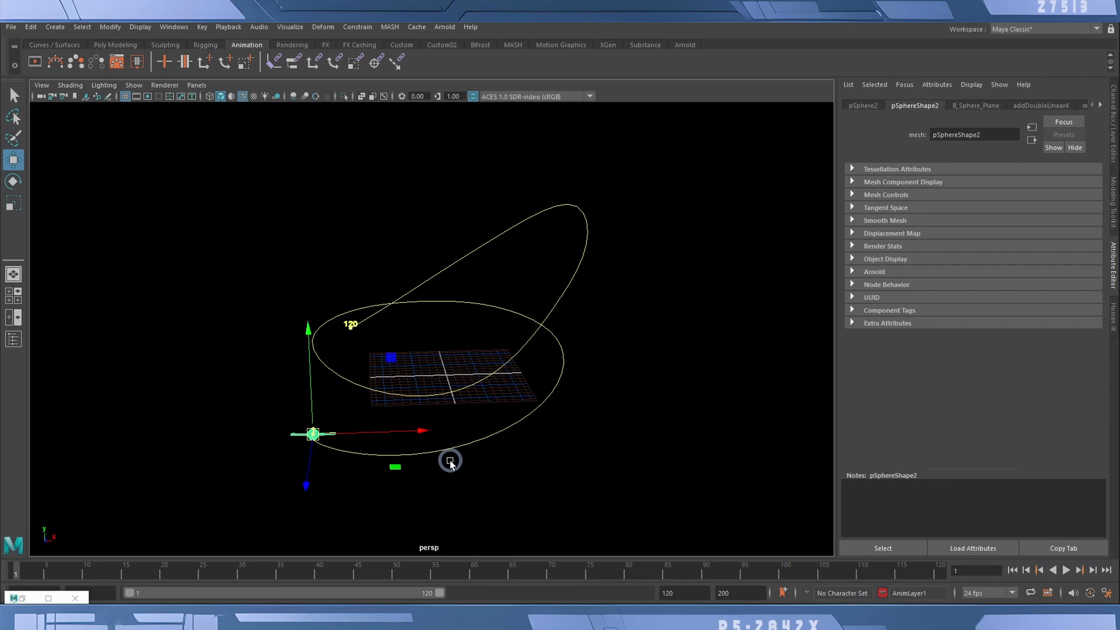
- Duplicate the green winged sphere and set the copy's Translate and Rotate values to 0 on all axes
{"action": "key", "text": "shift+d"}
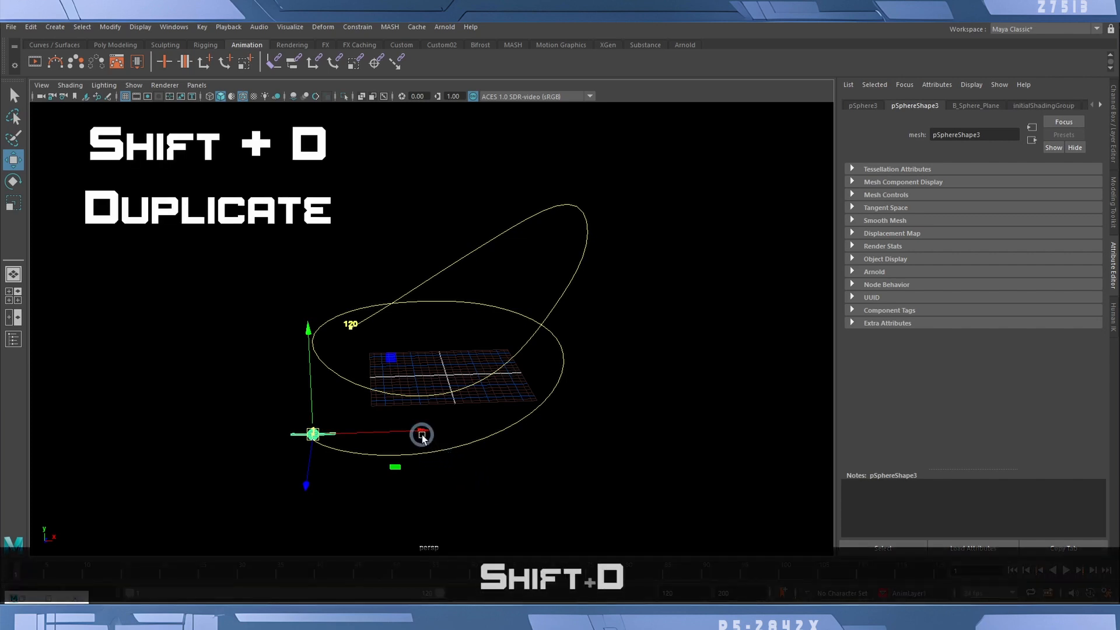
{"action": "left_click_drag", "start_coordinate": [421, 433], "coordinate": [510, 420]}
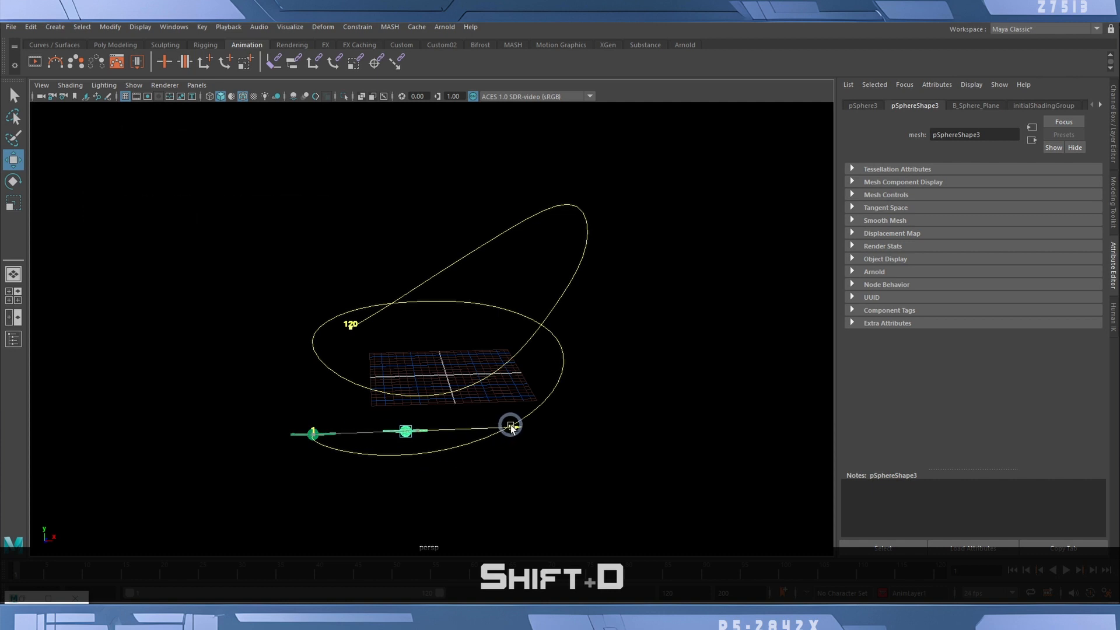
{"action": "left_click", "coordinate": [1111, 131]}
{"action": "left_click_drag", "start_coordinate": [1083, 118], "coordinate": [1083, 164]}
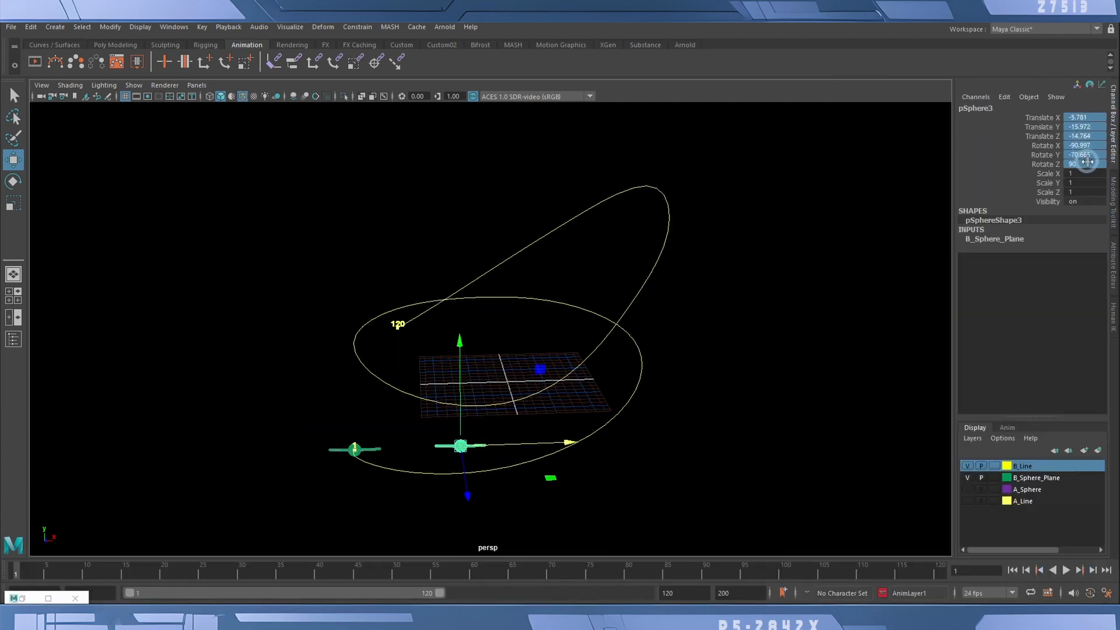
{"action": "type", "text": "0"}
{"action": "key", "text": "Return"}
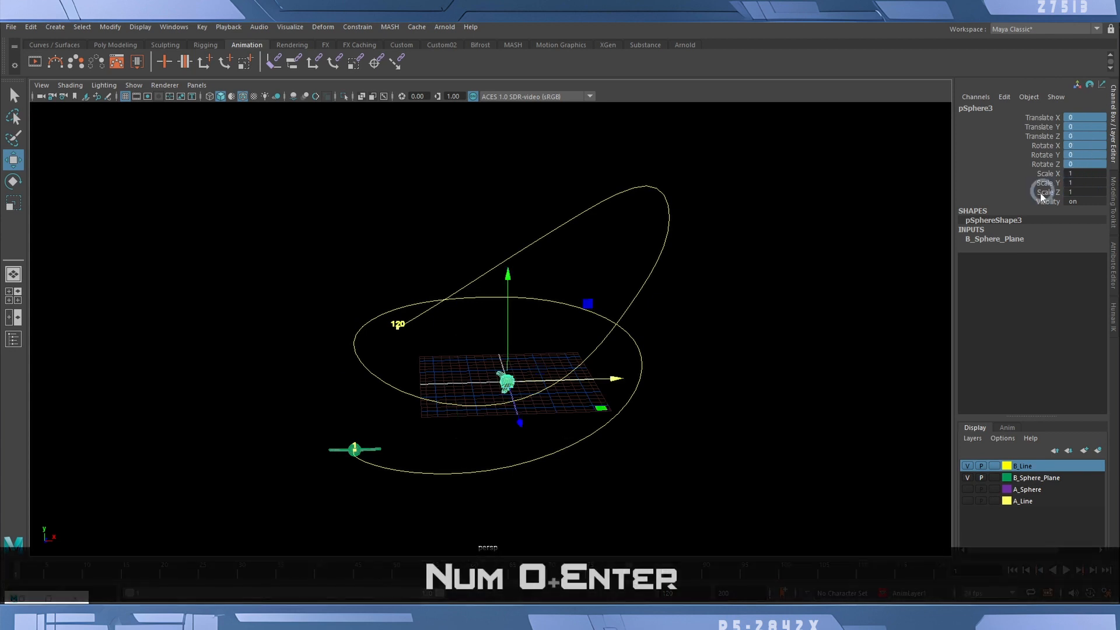
- Attach the duplicated winged sphere to the looping B_Line curve as its motion path and scrub to frame 27
{"action": "left_click", "coordinate": [428, 452]}
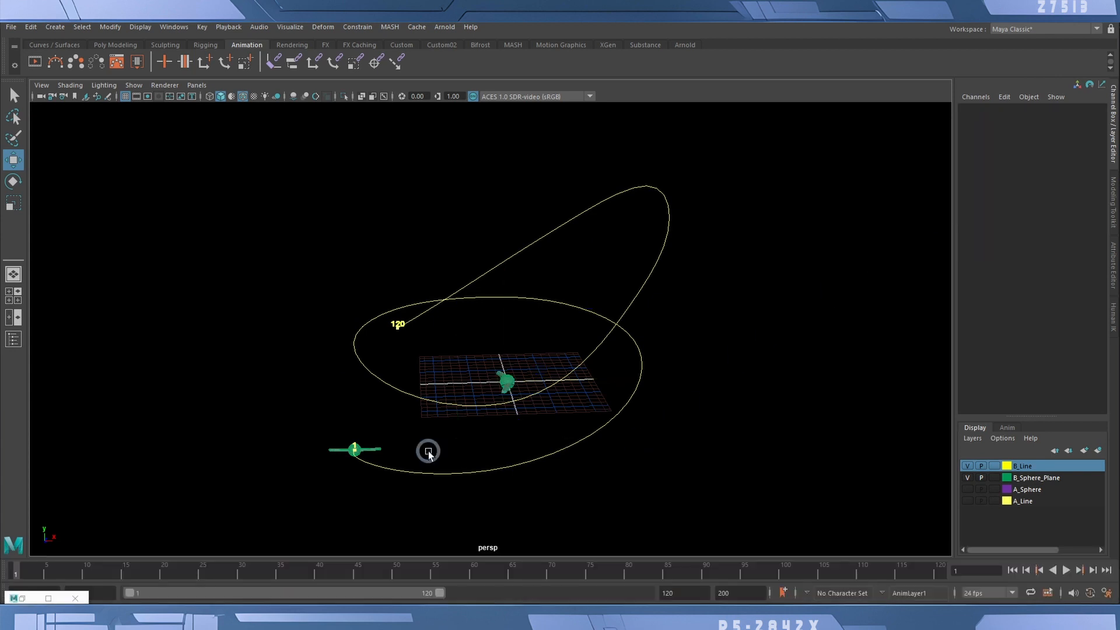
{"action": "left_click_drag", "start_coordinate": [442, 469], "coordinate": [482, 505]}
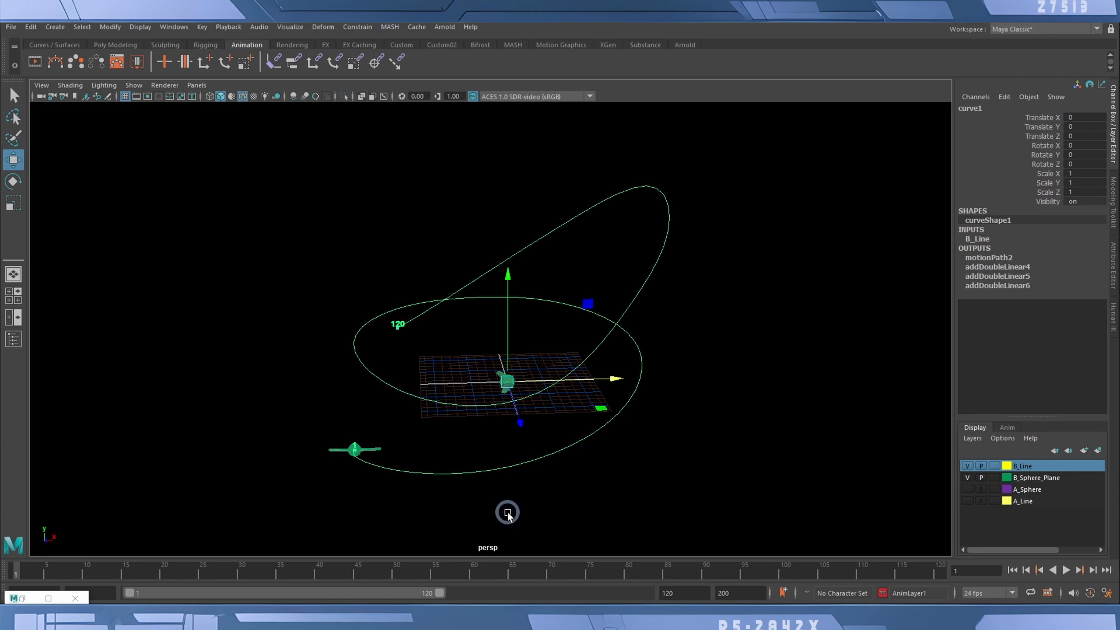
{"action": "key", "text": "q"}
{"action": "left_click", "coordinate": [516, 374], "text": "shift"}
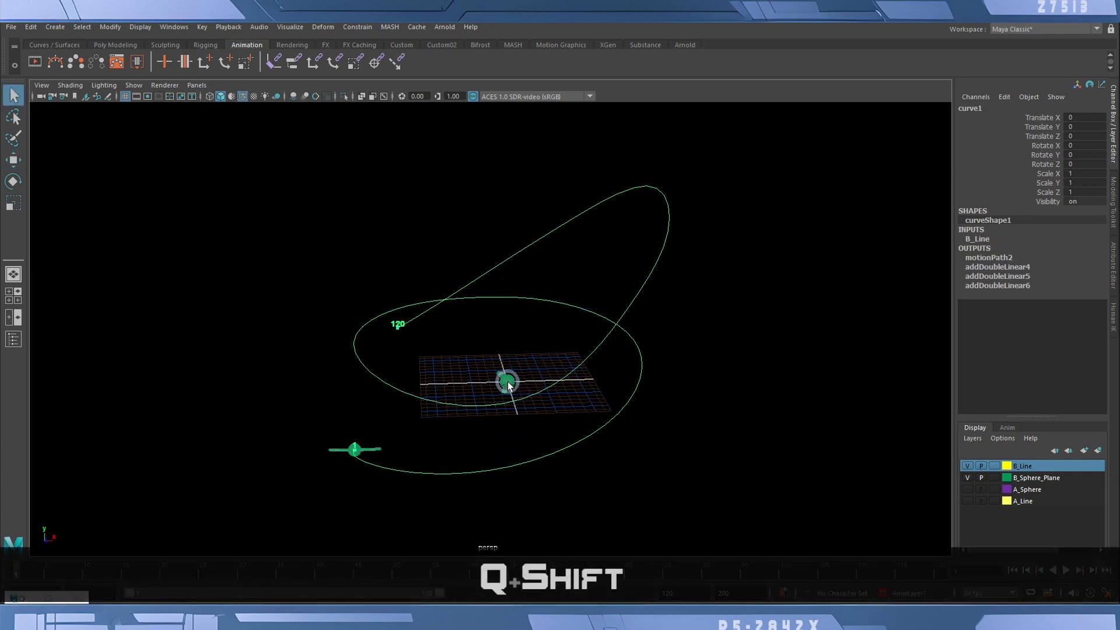
{"action": "left_click", "coordinate": [507, 382], "text": "shift"}
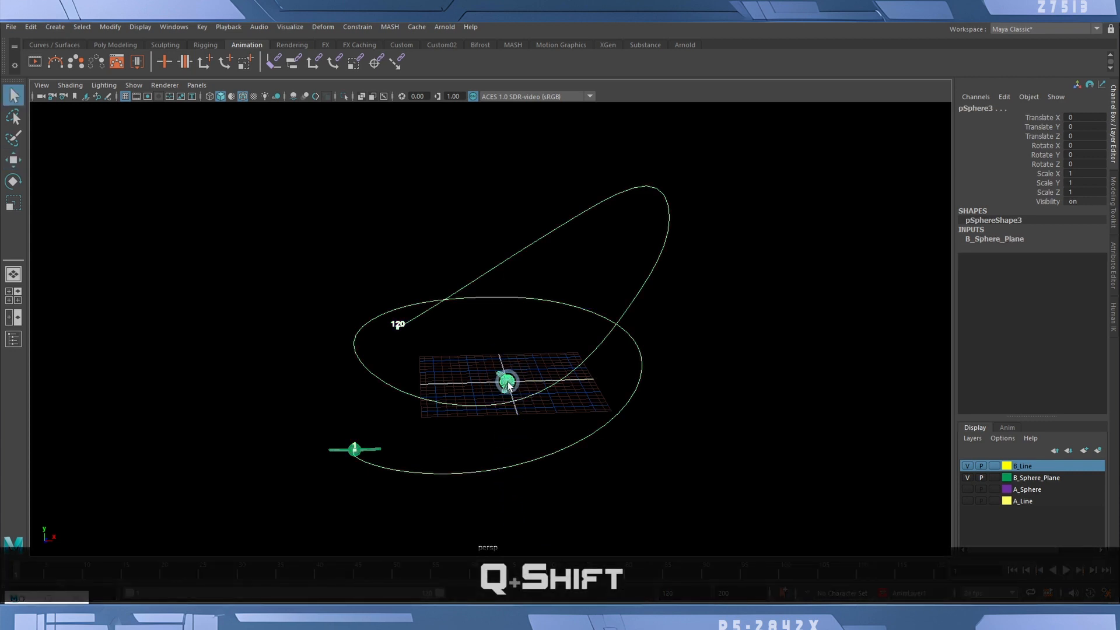
{"action": "left_click", "coordinate": [275, 61]}
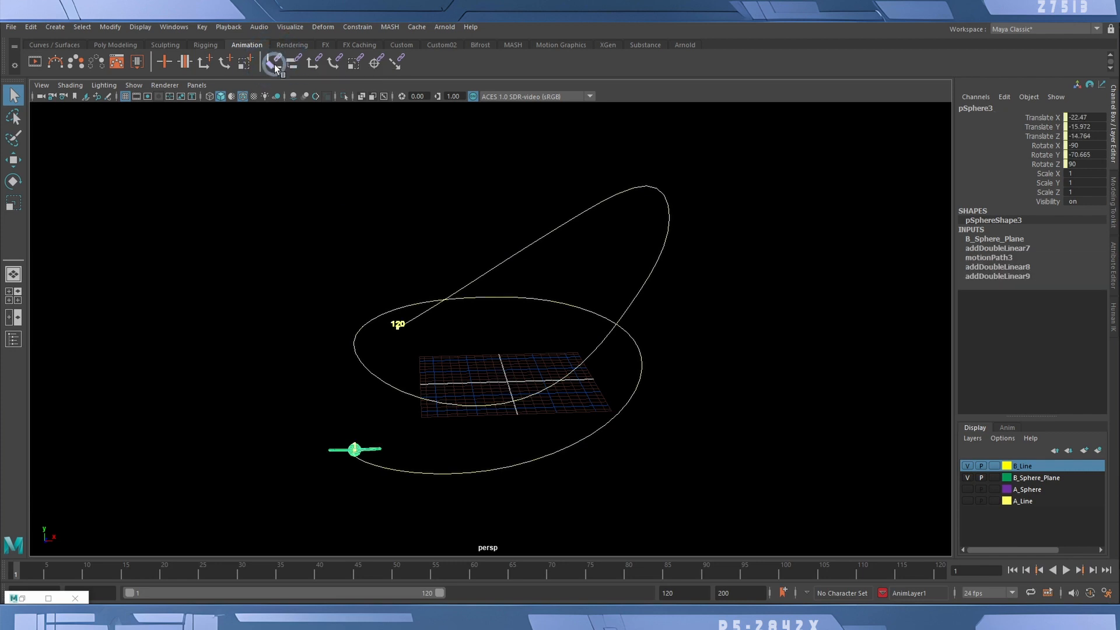
{"action": "mouse_move", "coordinate": [19, 574]}
{"action": "left_mouse_down"}
{"action": "mouse_move", "coordinate": [516, 586]}
{"action": "mouse_move", "coordinate": [657, 569]}
{"action": "mouse_move", "coordinate": [85, 583]}
{"action": "mouse_move", "coordinate": [466, 580]}
{"action": "mouse_move", "coordinate": [209, 587]}
{"action": "mouse_move", "coordinate": [219, 595]}
{"action": "left_mouse_up"}
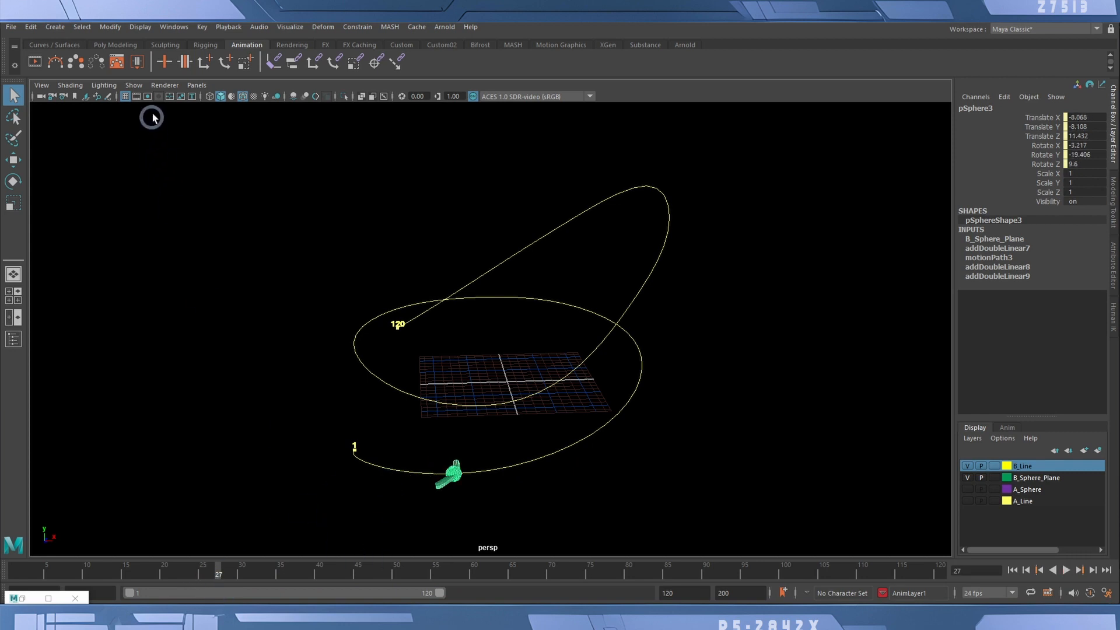
- Open the Graph Editor with the duplicated winged sphere selected to show its motion path U Value curve
{"action": "left_click", "coordinate": [180, 29]}
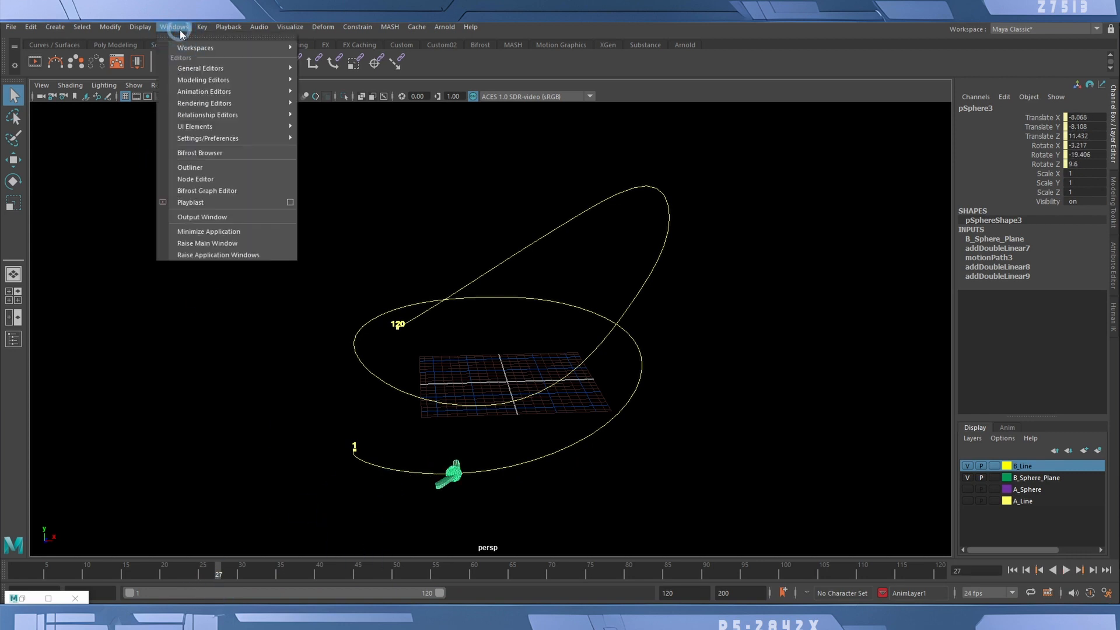
{"action": "mouse_move", "coordinate": [184, 44]}
{"action": "left_click", "coordinate": [232, 93]}
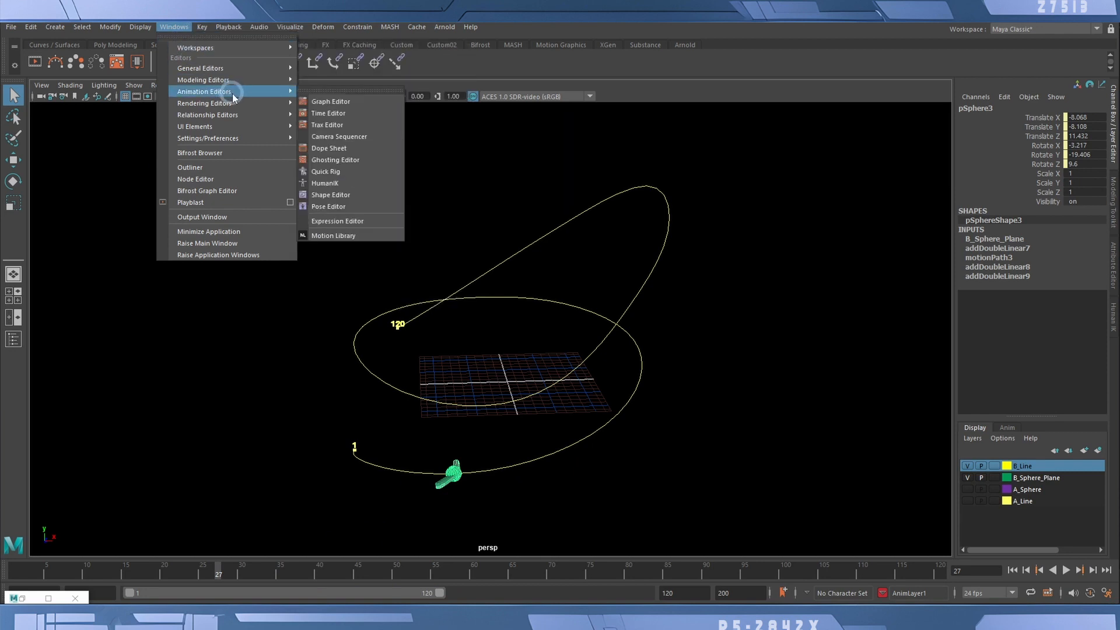
{"action": "left_click", "coordinate": [348, 102]}
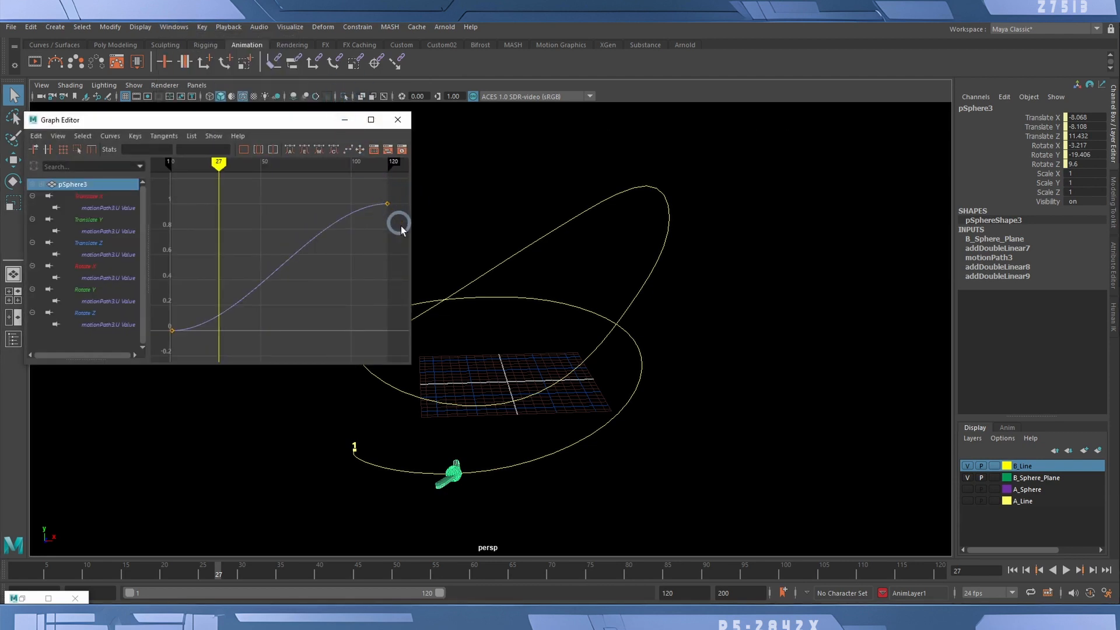
{"action": "left_click", "coordinate": [464, 497]}
{"action": "left_click", "coordinate": [455, 475]}
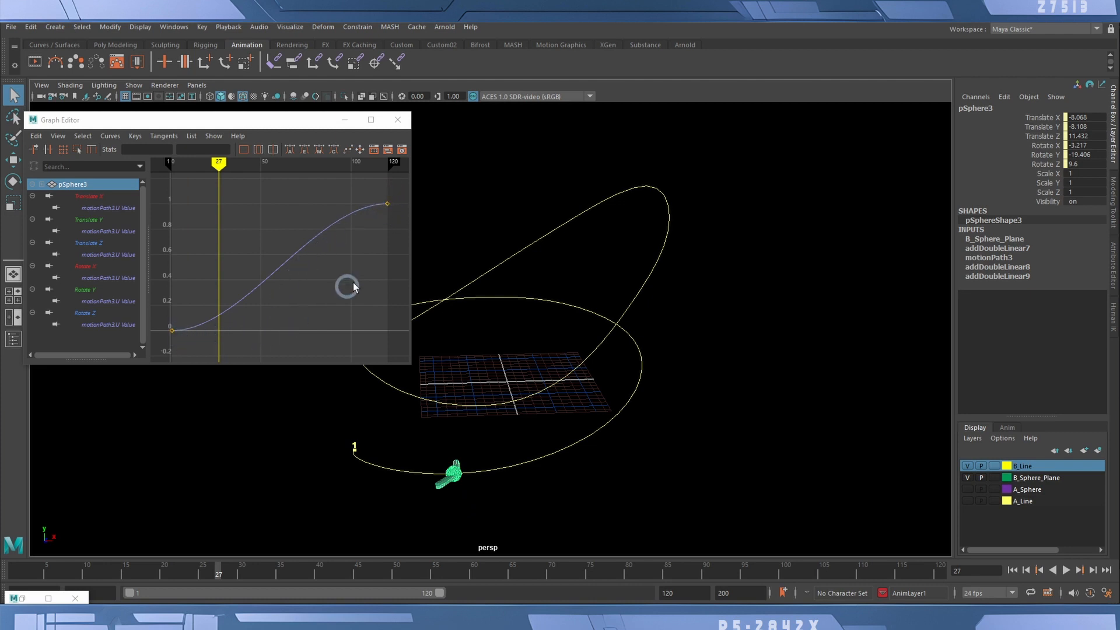
- Raise both U Value keys of the duplicated sphere slightly, offsetting it ahead of the original along the curve
{"action": "left_click", "coordinate": [386, 205]}
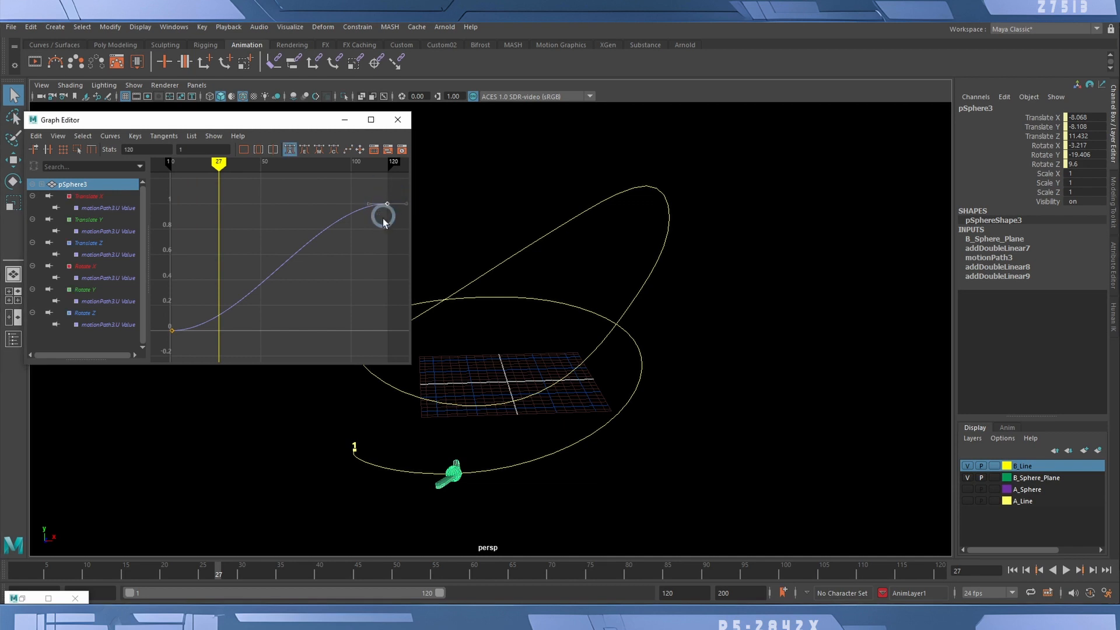
{"action": "left_click", "coordinate": [171, 330], "text": "shift"}
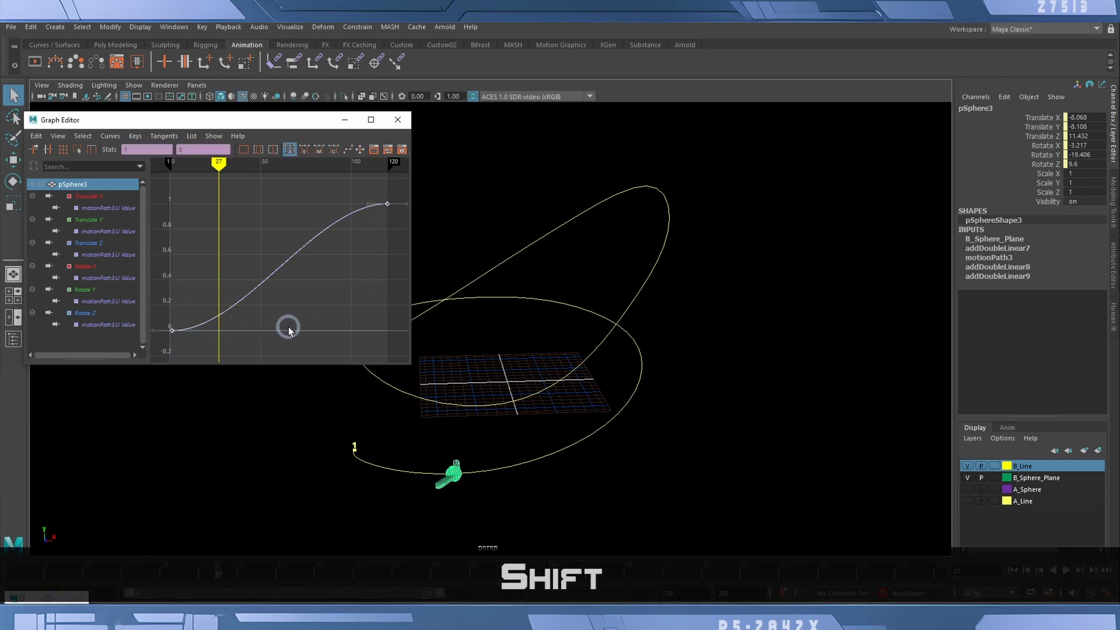
{"action": "key", "text": "w"}
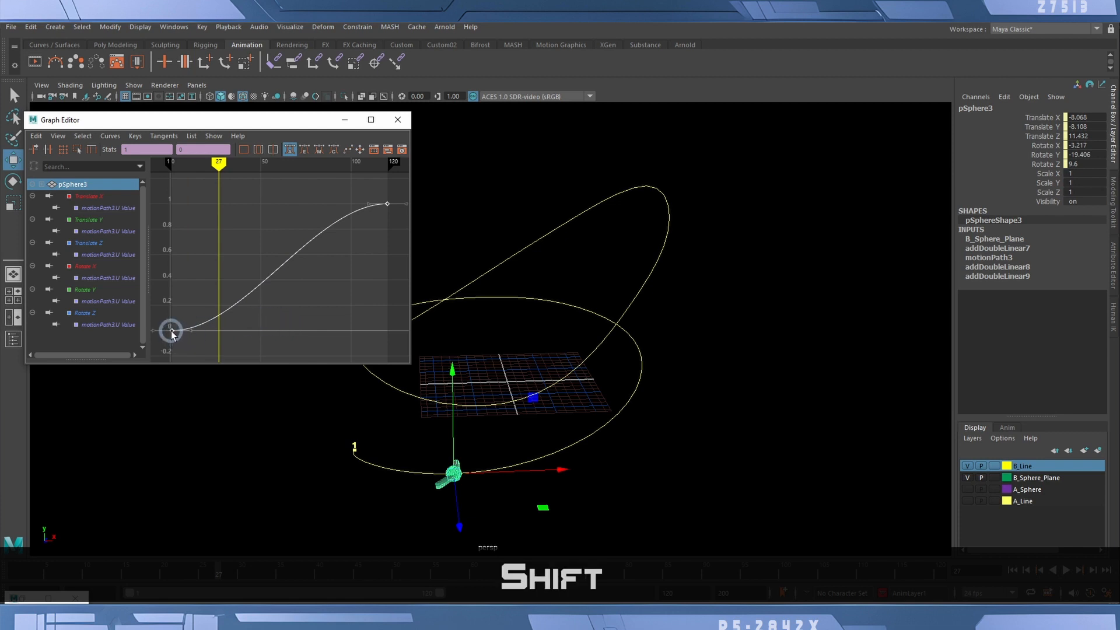
{"action": "middle_click_drag", "start_coordinate": [171, 328], "coordinate": [171, 326], "text": "shift"}
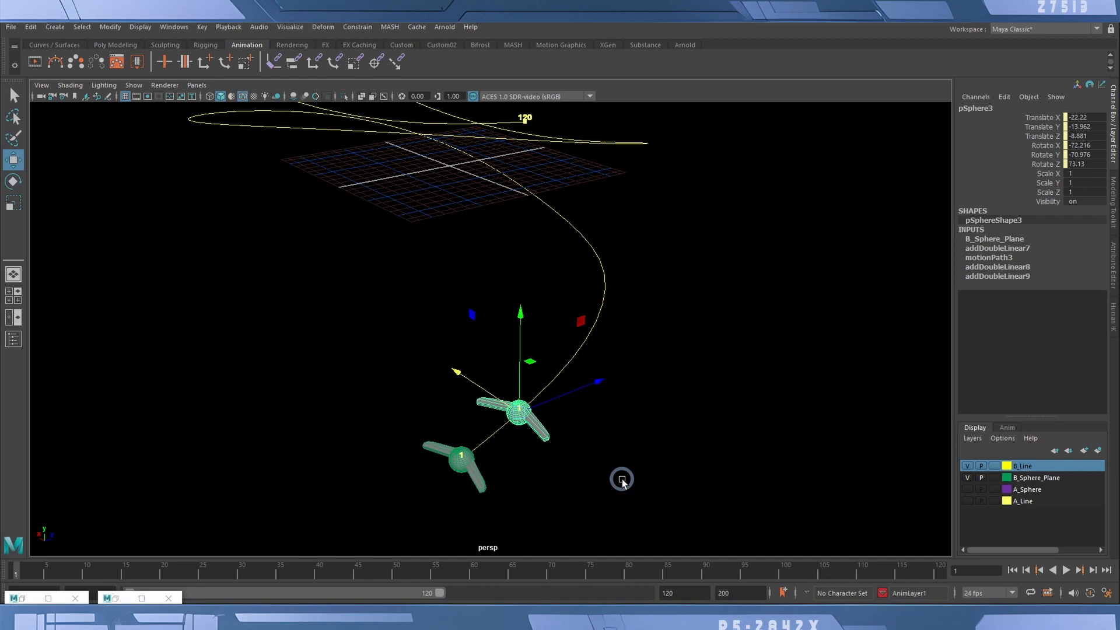
- Scrub and play the timeline to check both winged spheres moving along the looping curve
{"action": "mouse_move", "coordinate": [622, 480]}
{"action": "left_mouse_down", "text": "alt"}
{"action": "mouse_move", "coordinate": [628, 467]}
{"action": "mouse_move", "coordinate": [605, 447]}
{"action": "mouse_move", "coordinate": [612, 488]}
{"action": "left_mouse_up", "text": "alt"}
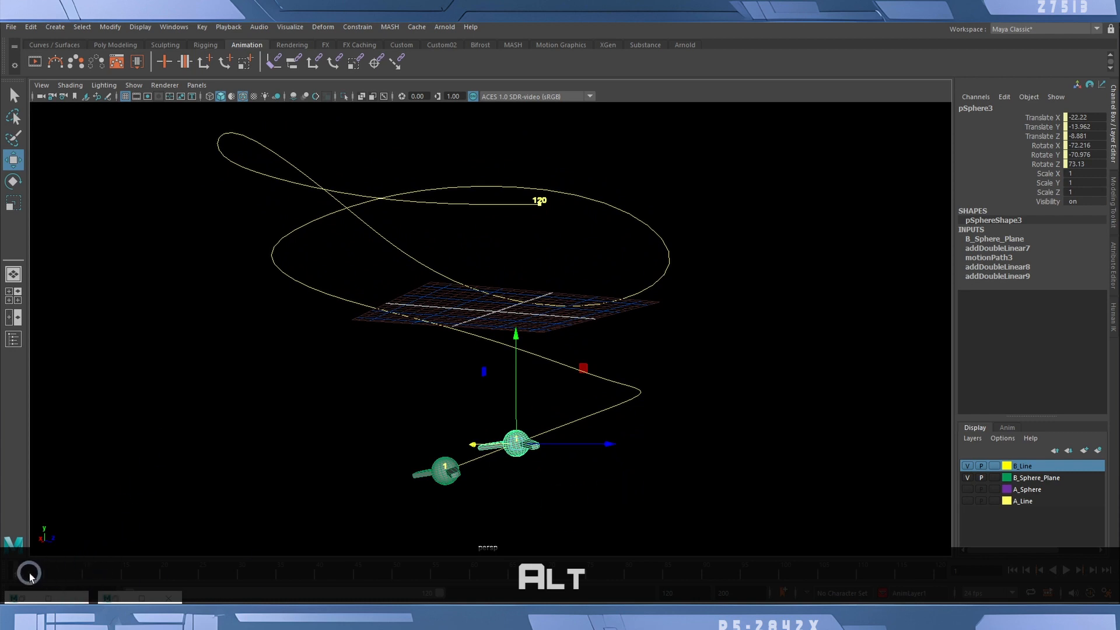
{"action": "left_click_drag", "start_coordinate": [35, 578], "coordinate": [547, 600]}
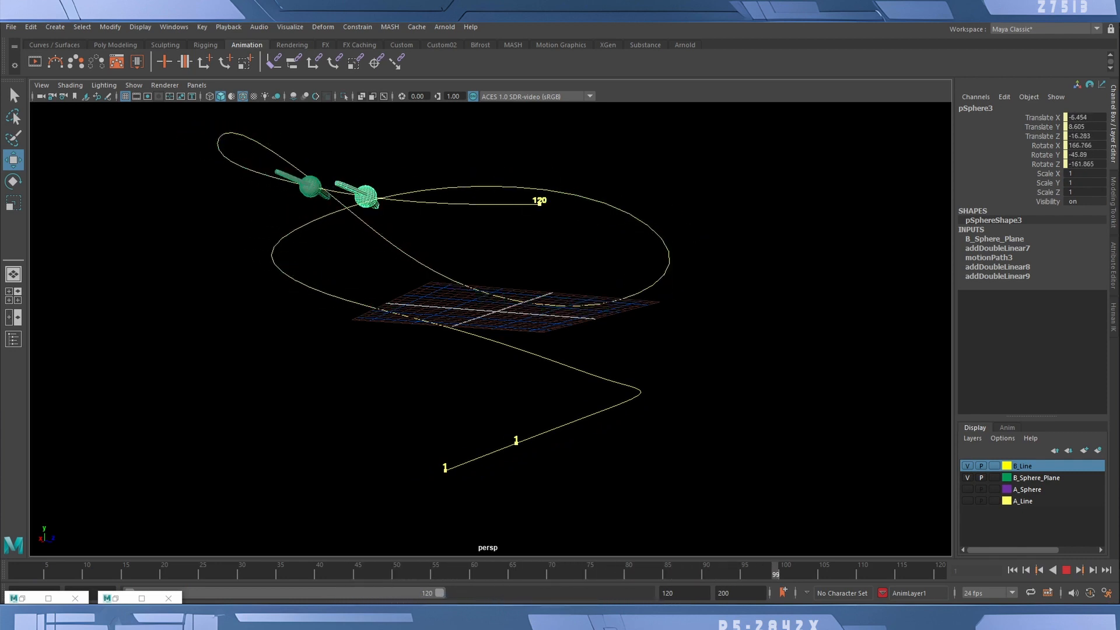
{"action": "left_click_drag", "start_coordinate": [721, 610], "coordinate": [319, 575]}
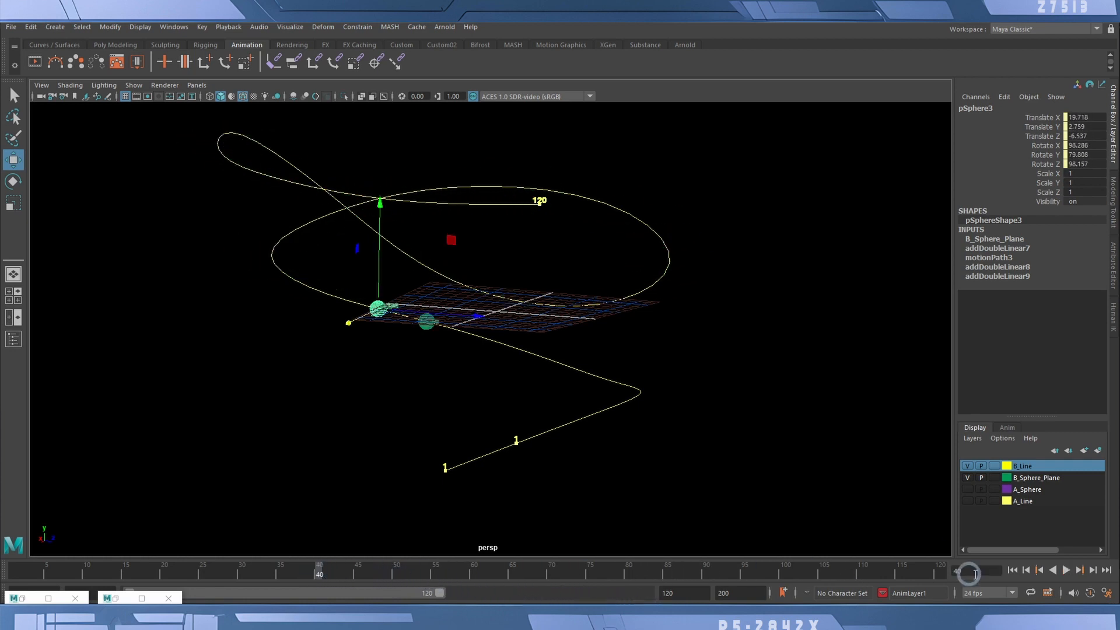
{"action": "left_click", "coordinate": [1066, 572]}
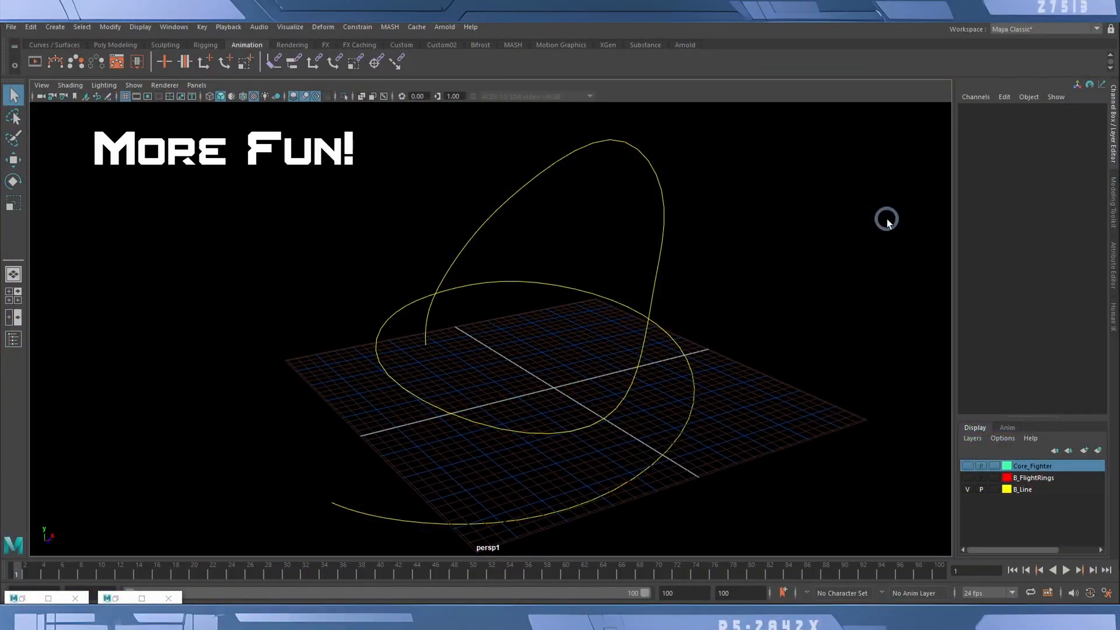
- Show the Core_Fighter display layer and select the fighter's CoreFighter_GlobalCTRL control in the flight scene
{"action": "mouse_move", "coordinate": [758, 355]}
{"action": "left_mouse_down", "text": "alt"}
{"action": "mouse_move", "coordinate": [820, 352]}
{"action": "mouse_move", "coordinate": [689, 351]}
{"action": "mouse_move", "coordinate": [769, 365]}
{"action": "left_mouse_up", "text": "alt"}
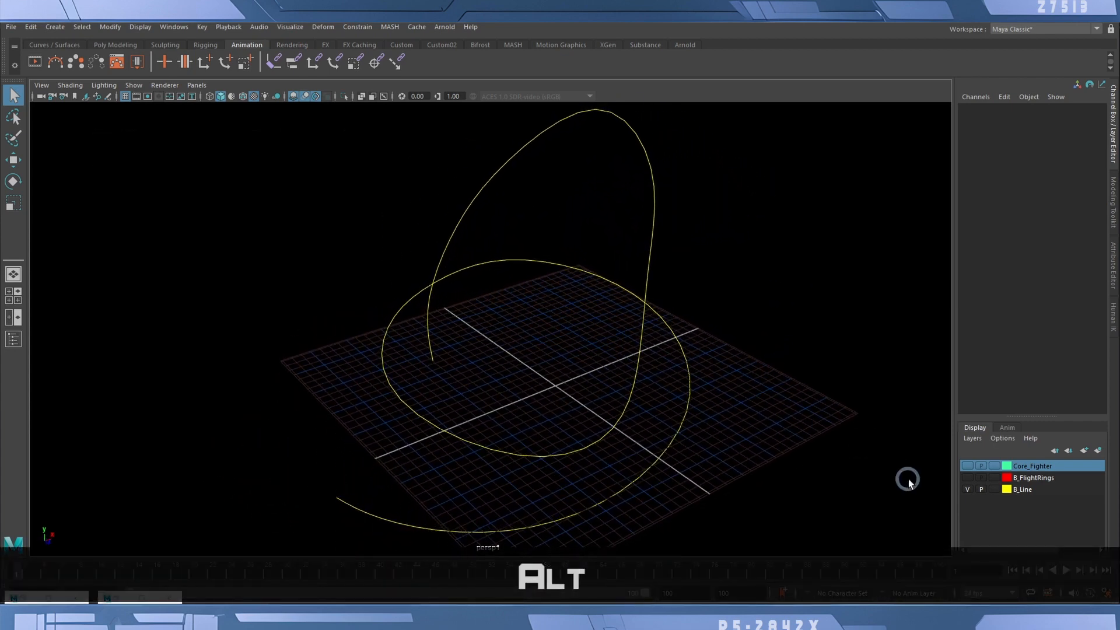
{"action": "left_click", "coordinate": [964, 466]}
{"action": "key", "text": "alt"}
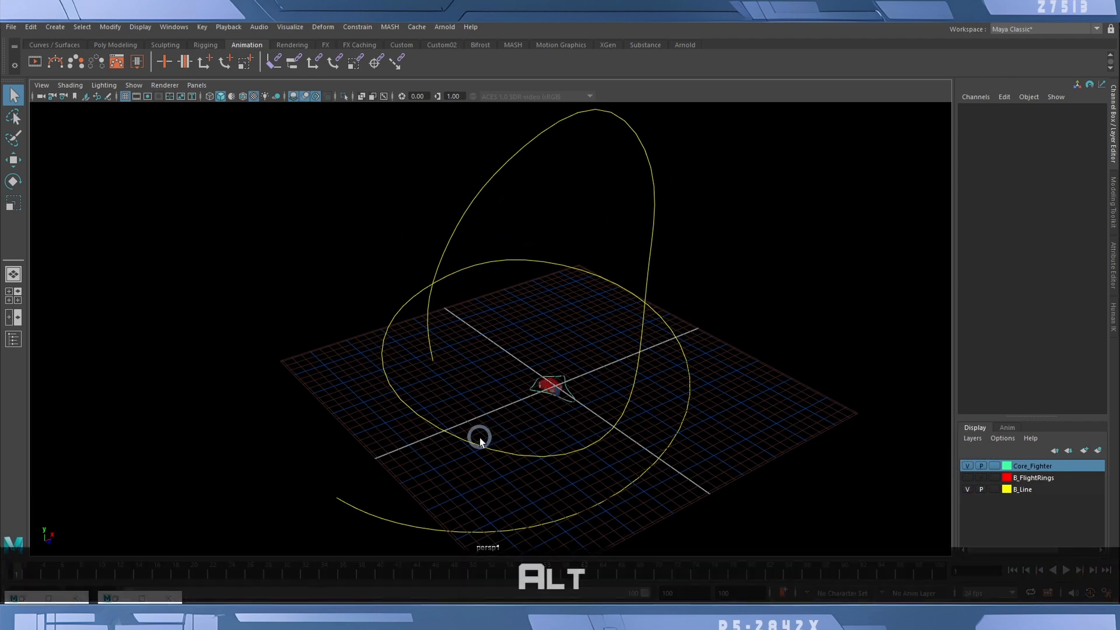
{"action": "left_click", "coordinate": [562, 376]}
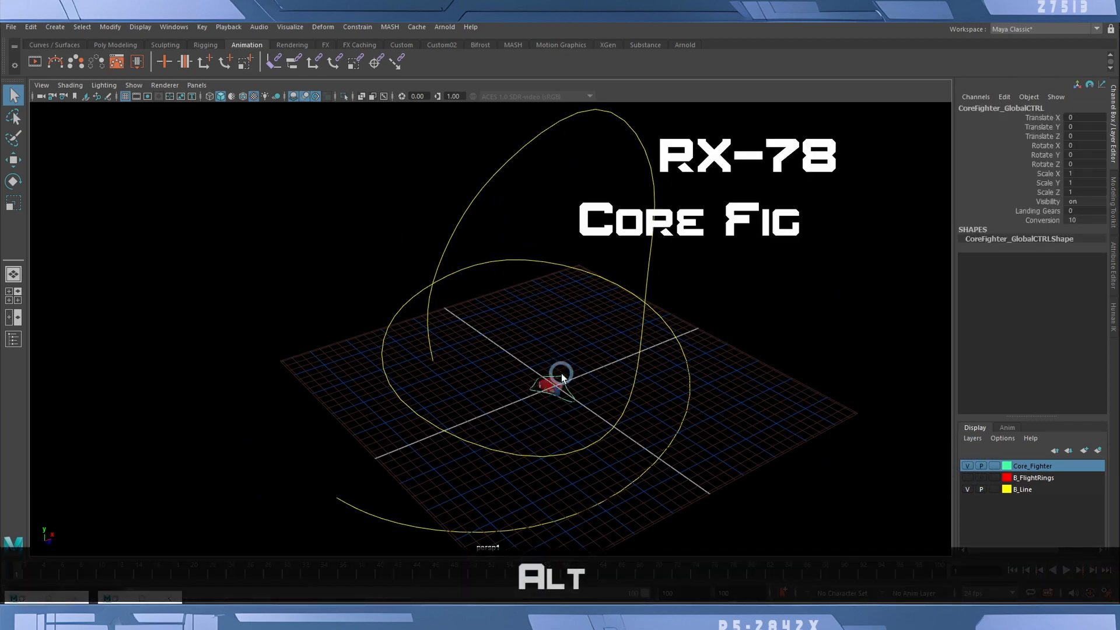
- Set the Conversion attribute of CoreFighter_GlobalCTRL to 0 to unfold the fighter into flight form
{"action": "key", "text": "f"}
{"action": "left_click_drag", "start_coordinate": [675, 365], "coordinate": [698, 367], "text": "alt"}
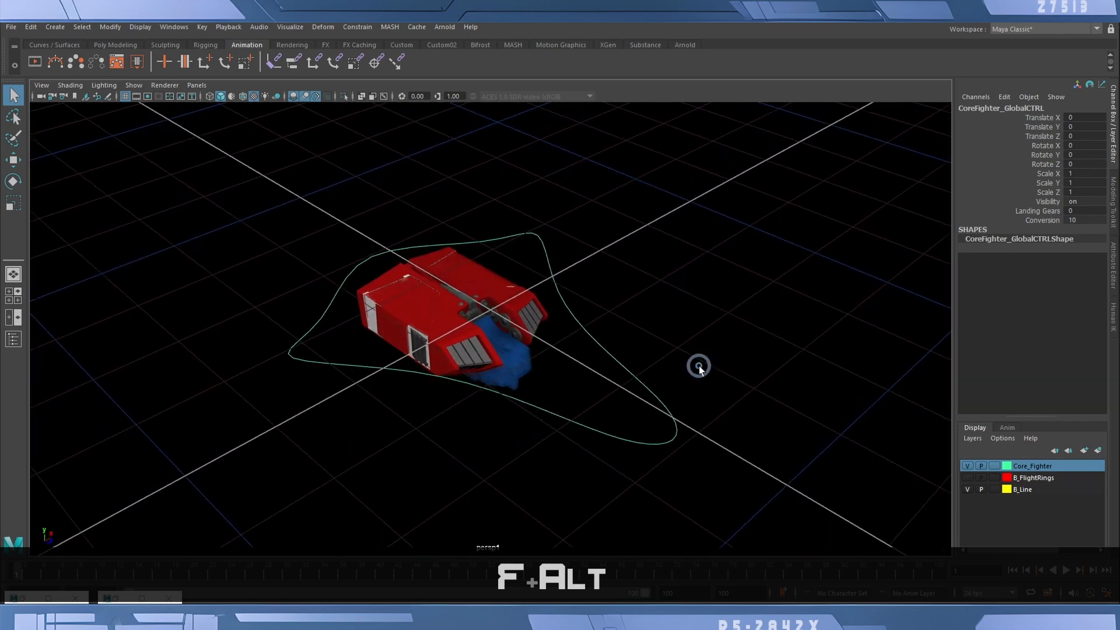
{"action": "left_click", "coordinate": [1046, 222]}
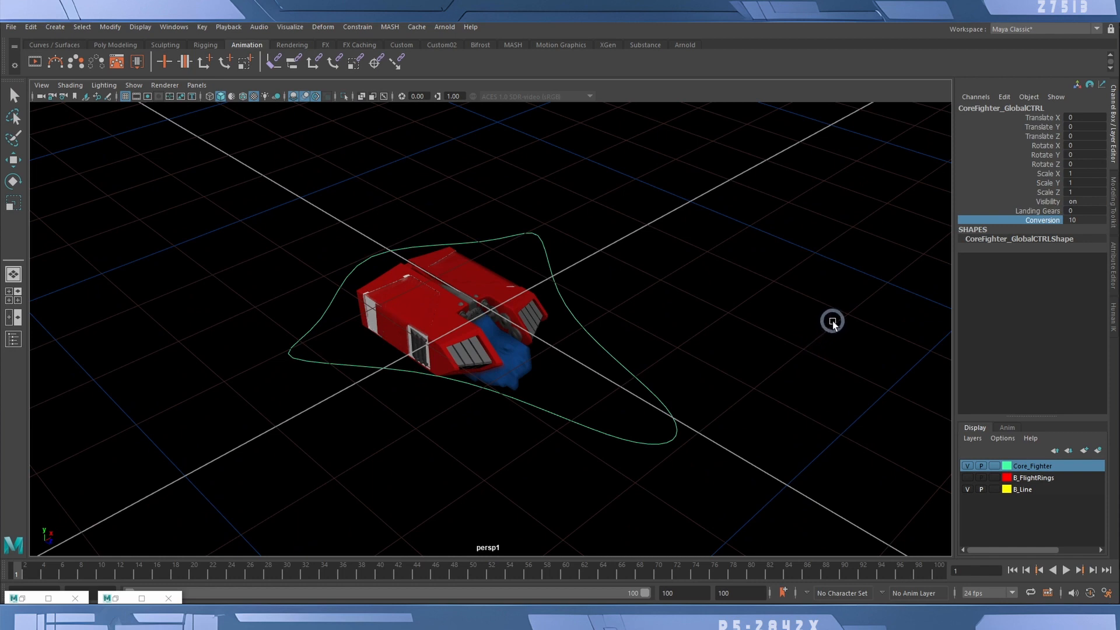
{"action": "middle_click_drag", "start_coordinate": [831, 321], "coordinate": [717, 324]}
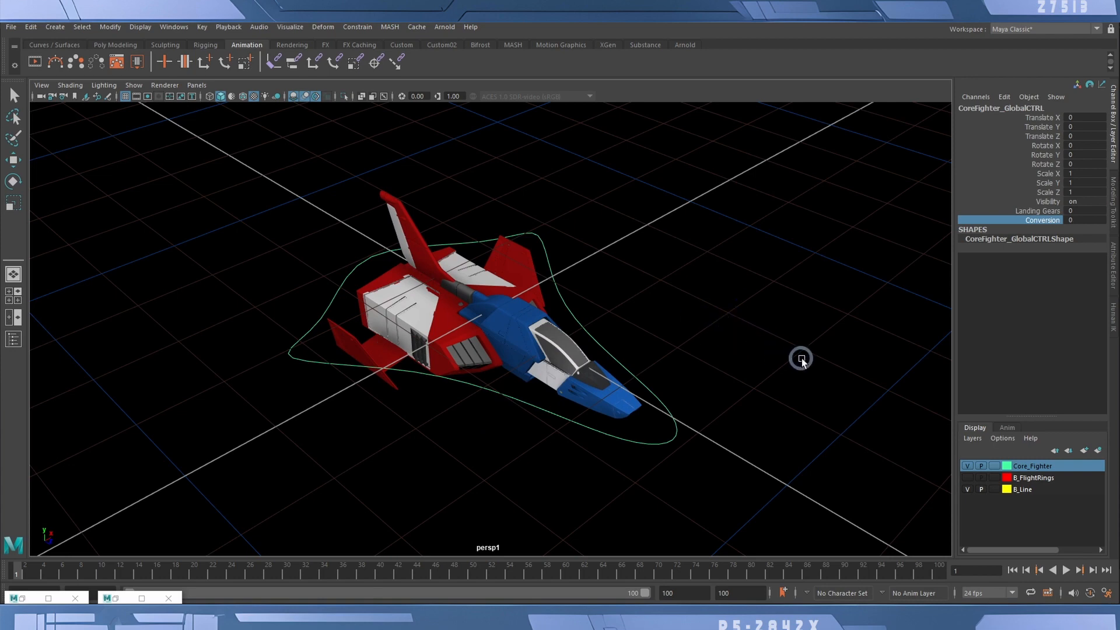
- Examine the unfolded fighter against the whole looping curve and clear the selection
{"action": "right_click_drag", "start_coordinate": [800, 358], "coordinate": [533, 294], "text": "alt"}
{"action": "left_click_drag", "start_coordinate": [693, 325], "coordinate": [705, 311], "text": "alt"}
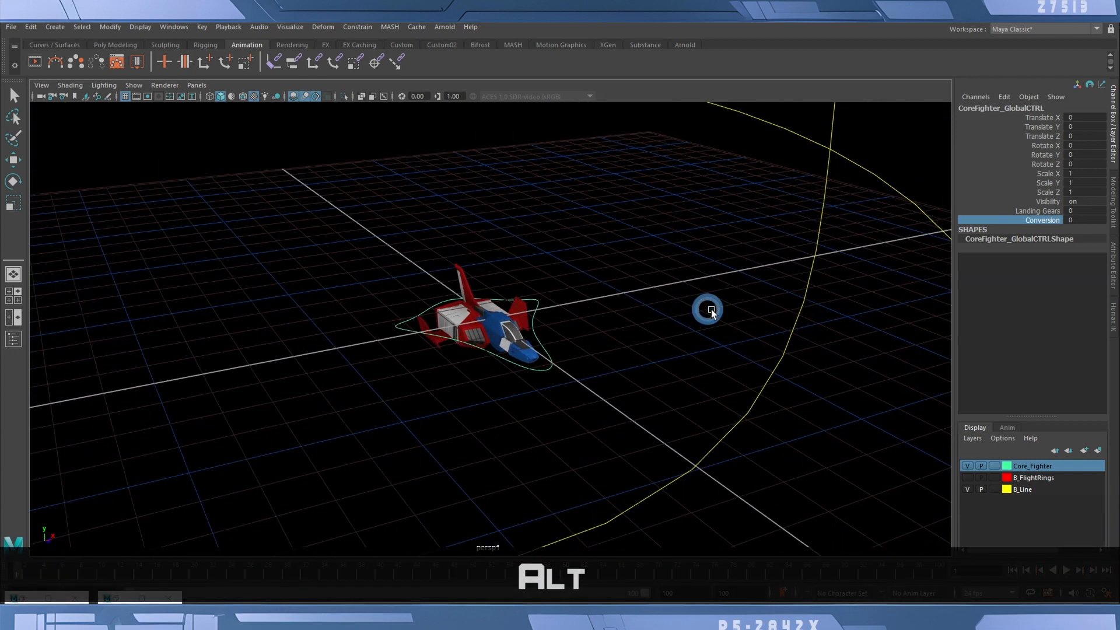
{"action": "right_click_drag", "start_coordinate": [708, 310], "coordinate": [480, 287], "text": "alt"}
{"action": "middle_click_drag", "start_coordinate": [350, 400], "coordinate": [508, 408], "text": "alt"}
{"action": "right_click_drag", "start_coordinate": [513, 398], "coordinate": [436, 370], "text": "alt"}
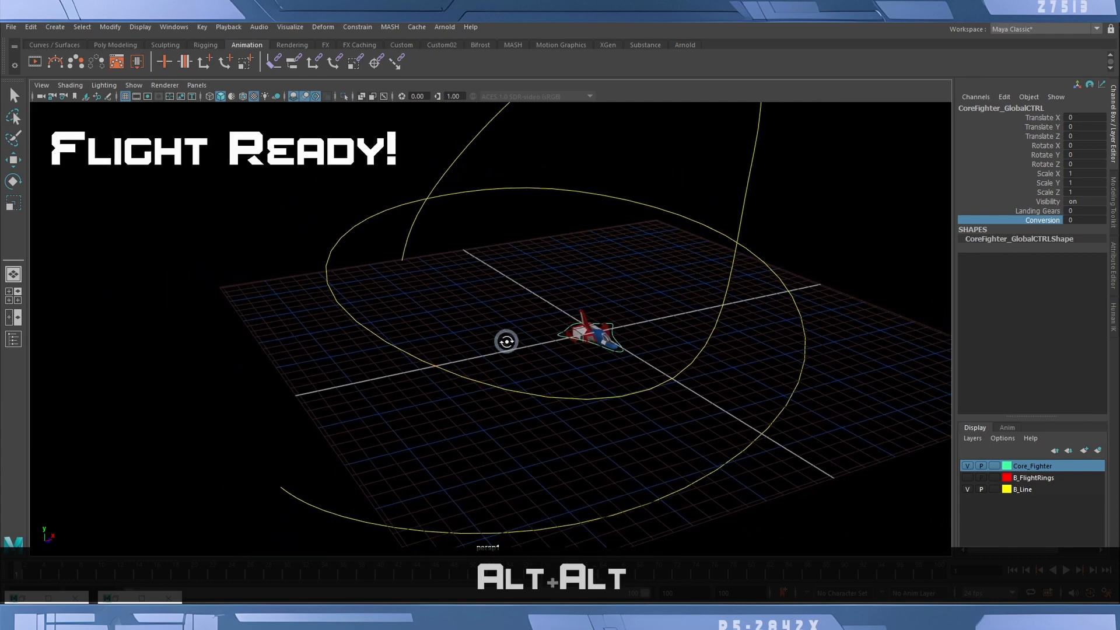
{"action": "mouse_move", "coordinate": [507, 337]}
{"action": "left_mouse_down", "text": "alt"}
{"action": "mouse_move", "coordinate": [482, 367]}
{"action": "mouse_move", "coordinate": [500, 345]}
{"action": "left_mouse_up", "text": "alt"}
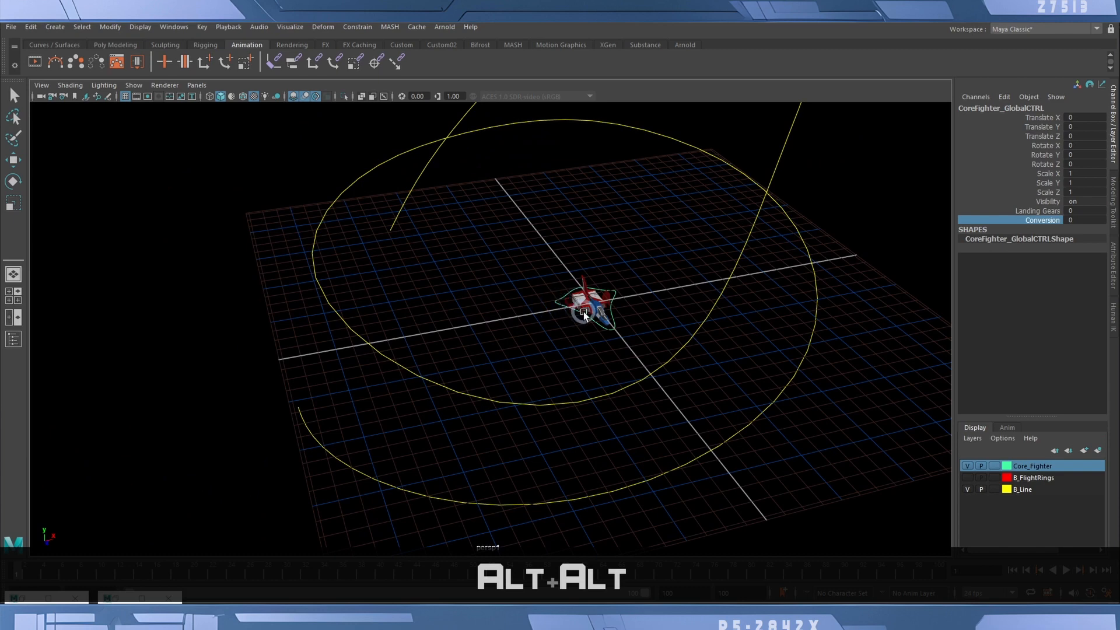
{"action": "left_click", "coordinate": [494, 250]}
{"action": "left_click", "coordinate": [229, 511]}
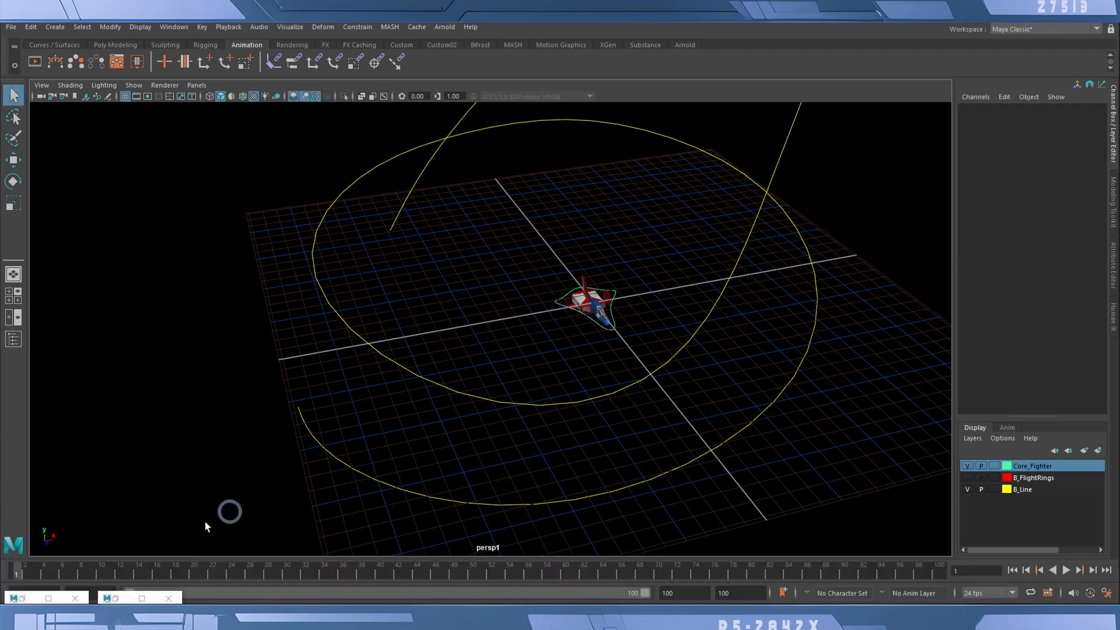
- Attach Core_GRP to curve1 with a motion path, selecting both in the Outliner, and scrub the first frames to check it
{"action": "left_click", "coordinate": [23, 598]}
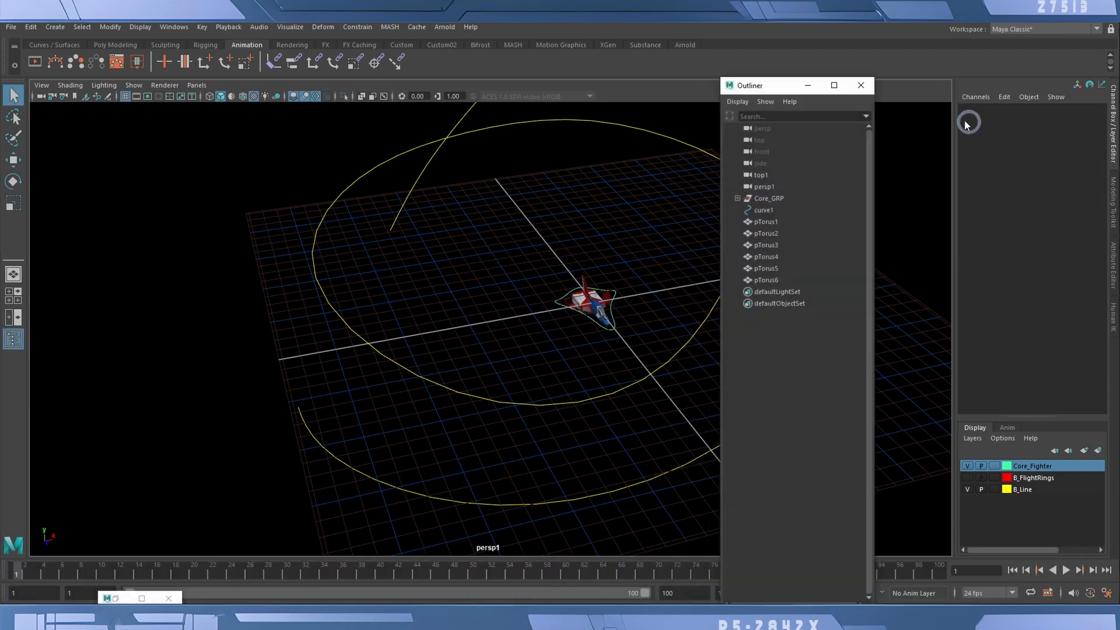
{"action": "left_click_drag", "start_coordinate": [773, 87], "coordinate": [886, 63]}
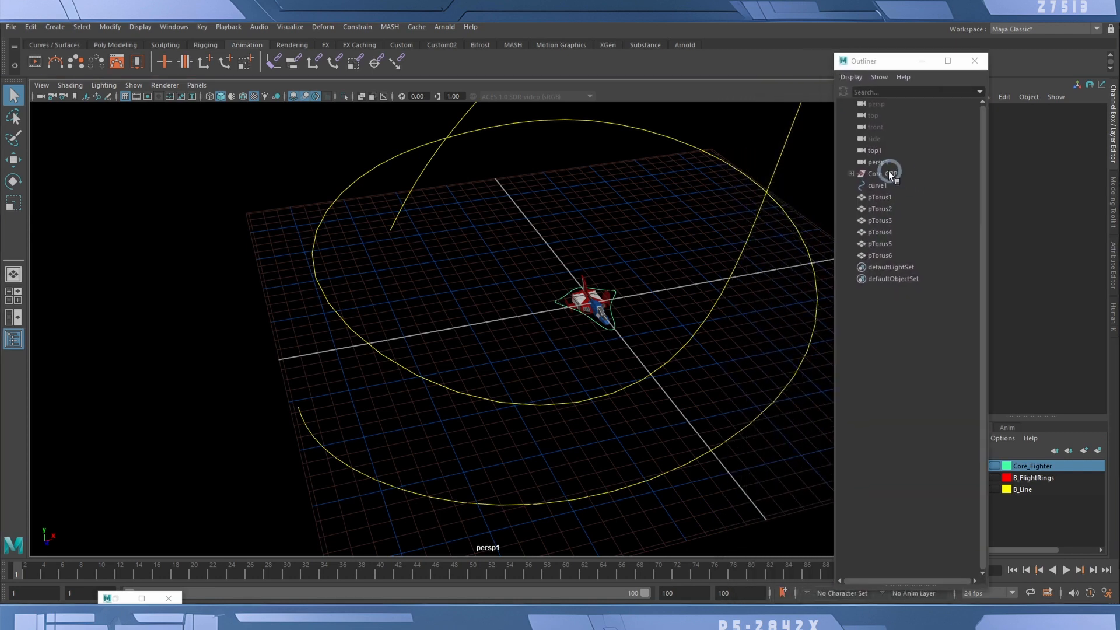
{"action": "left_click", "coordinate": [873, 174]}
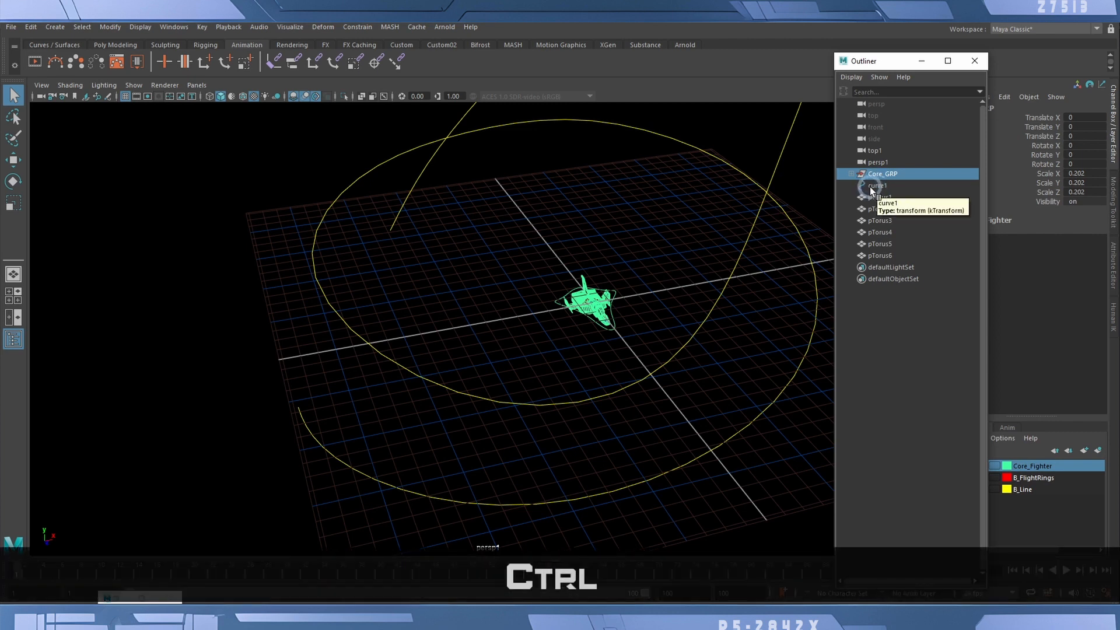
{"action": "left_click", "coordinate": [870, 186], "text": "ctrl"}
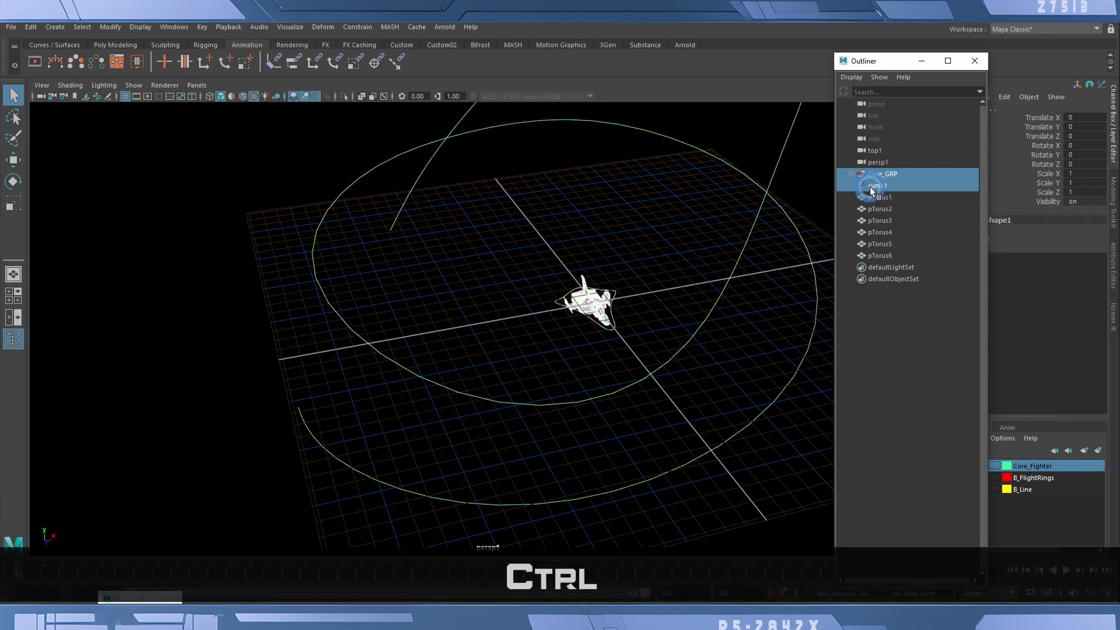
{"action": "left_click", "coordinate": [270, 61]}
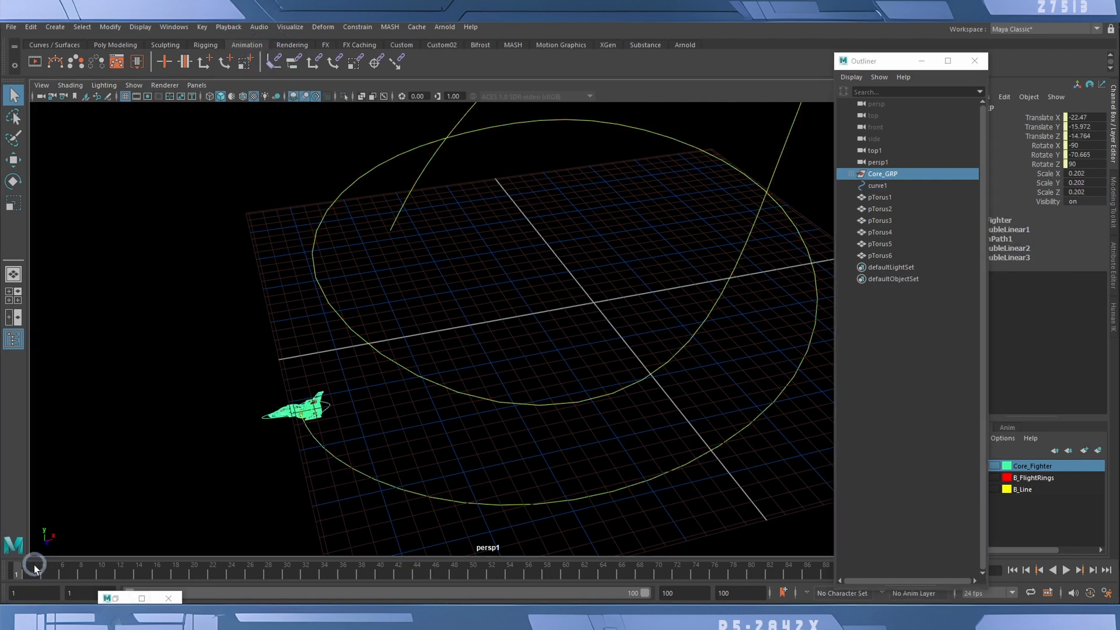
{"action": "left_click_drag", "start_coordinate": [28, 572], "coordinate": [232, 572]}
{"action": "left_click_drag", "start_coordinate": [84, 576], "coordinate": [18, 574]}
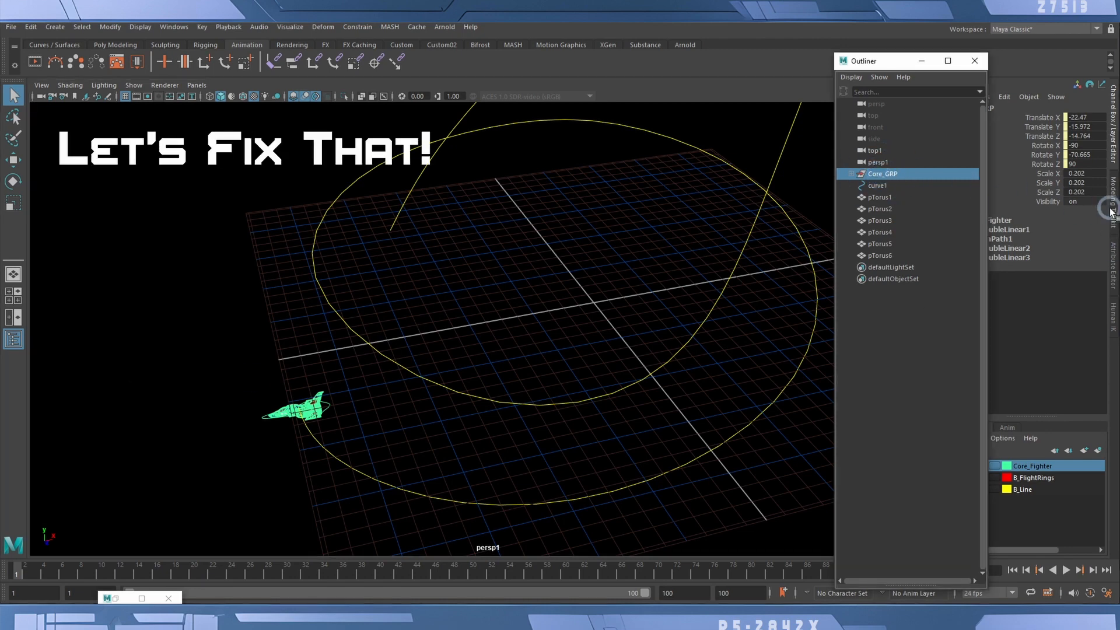
- Open the motionPath1 attributes of Core_GRP and set the Front Axis to Z
{"action": "left_click", "coordinate": [1114, 277]}
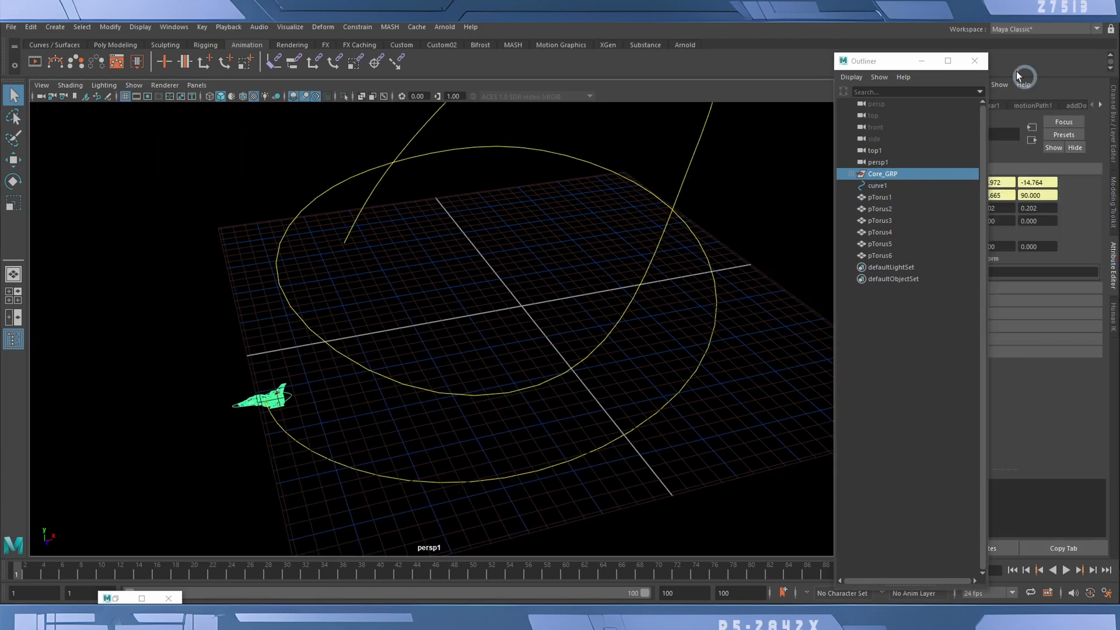
{"action": "left_click", "coordinate": [921, 62]}
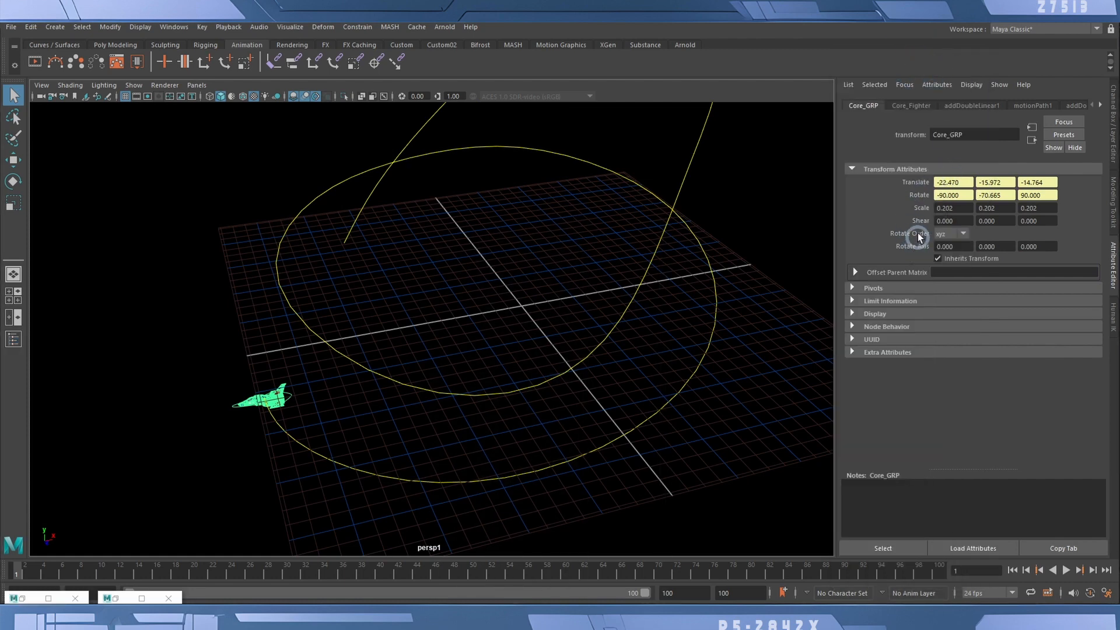
{"action": "left_click", "coordinate": [1033, 105]}
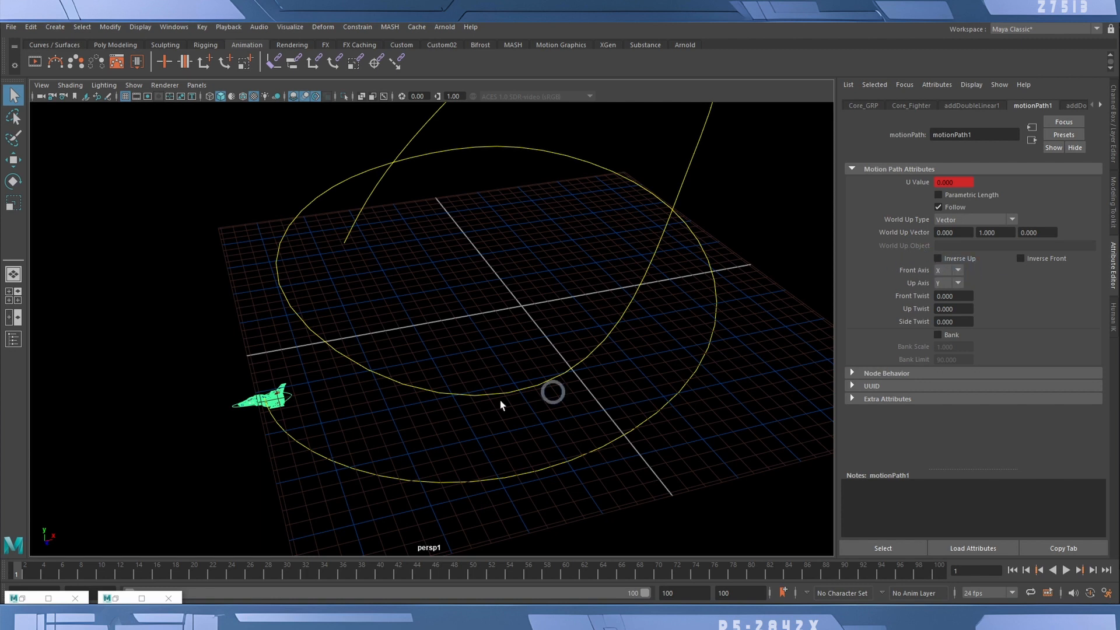
{"action": "left_click", "coordinate": [266, 406]}
{"action": "left_click", "coordinate": [958, 271]}
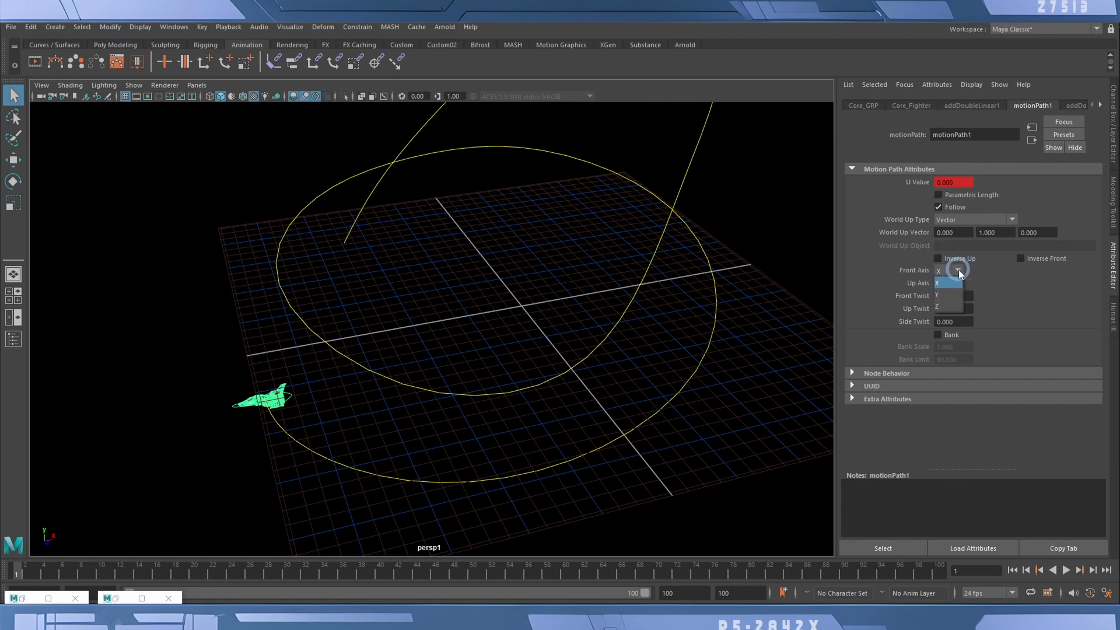
{"action": "left_click", "coordinate": [937, 307]}
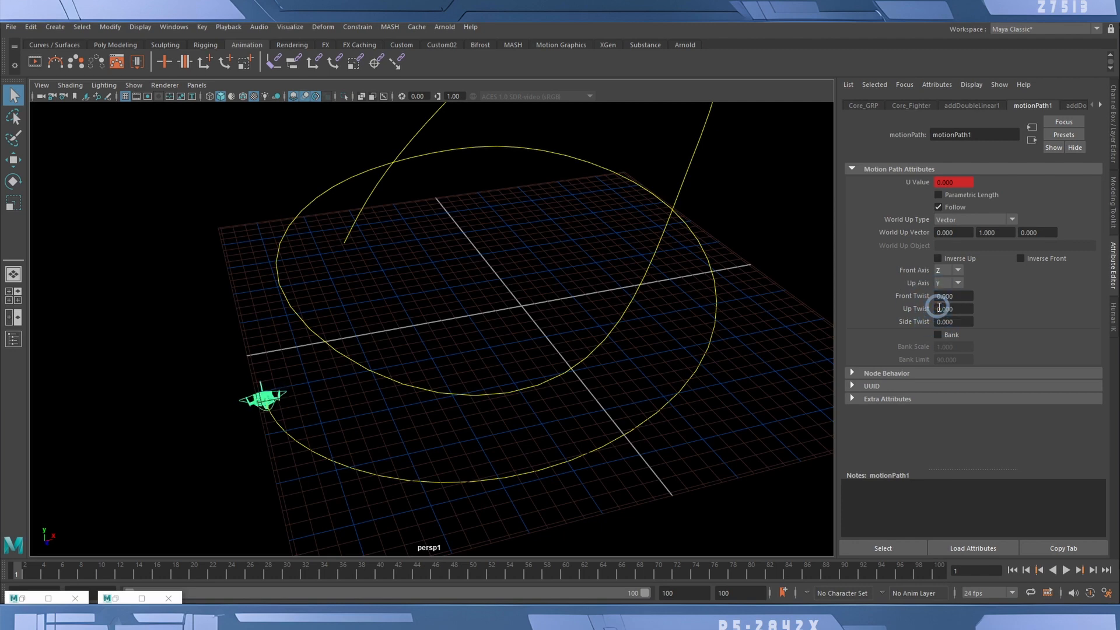
- Try Y and X as the fighter's motion path Front Axis and return it to Z
{"action": "left_click_drag", "start_coordinate": [342, 430], "coordinate": [425, 475], "text": "alt"}
{"action": "middle_click_drag", "start_coordinate": [426, 475], "coordinate": [548, 280], "text": "alt"}
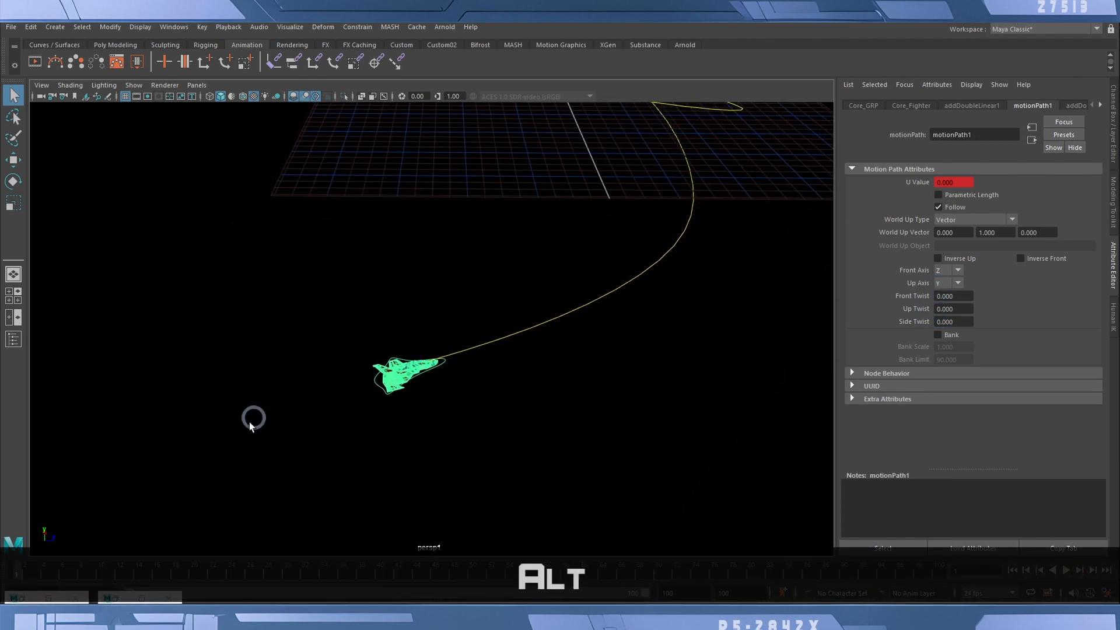
{"action": "right_click_drag", "start_coordinate": [253, 419], "coordinate": [417, 427], "text": "alt"}
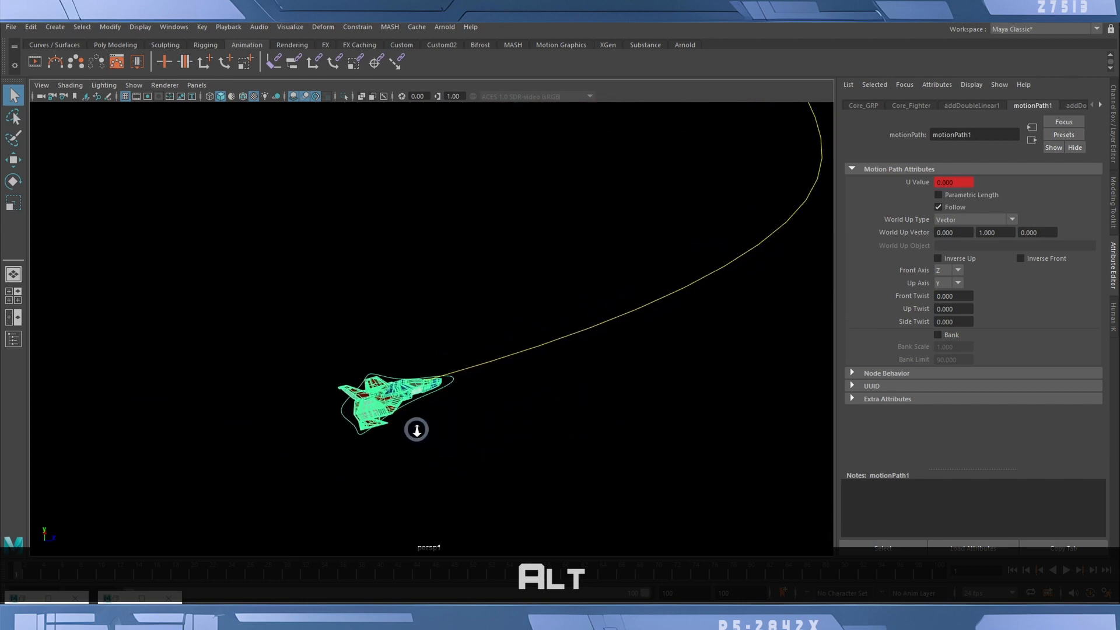
{"action": "left_click_drag", "start_coordinate": [485, 420], "coordinate": [463, 416], "text": "alt"}
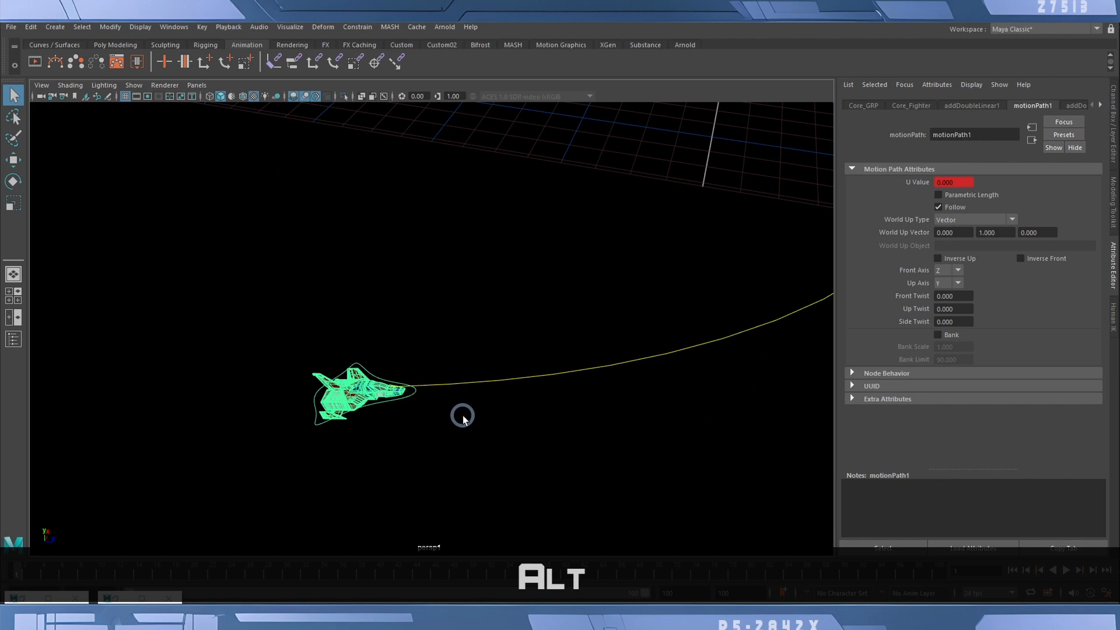
{"action": "left_click", "coordinate": [957, 283]}
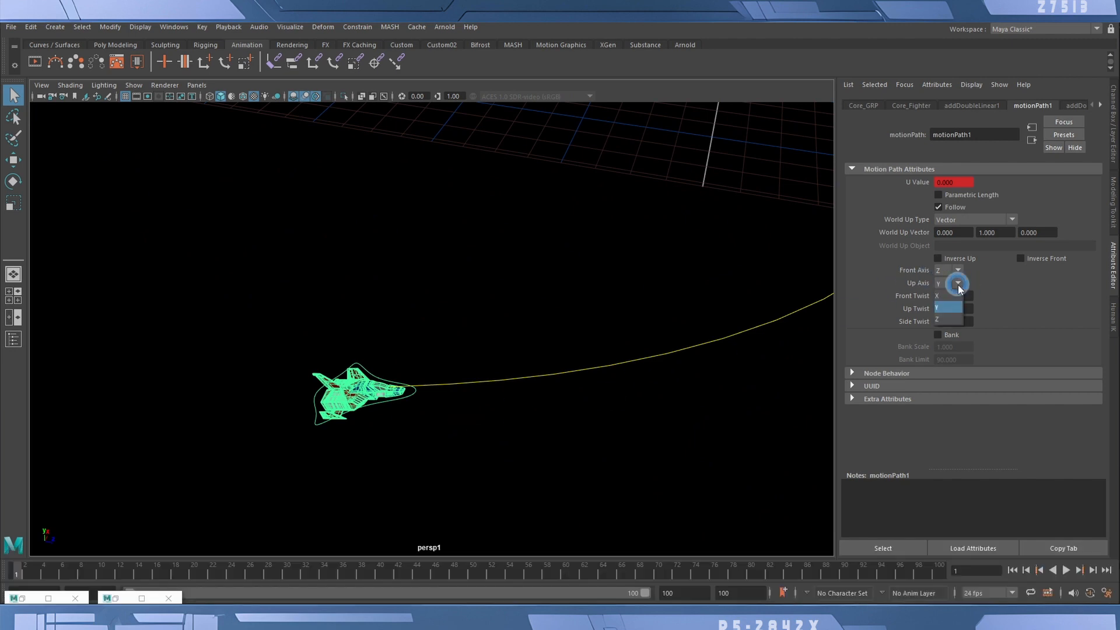
{"action": "left_click", "coordinate": [973, 278]}
{"action": "left_click", "coordinate": [957, 270]}
{"action": "left_click", "coordinate": [945, 295]}
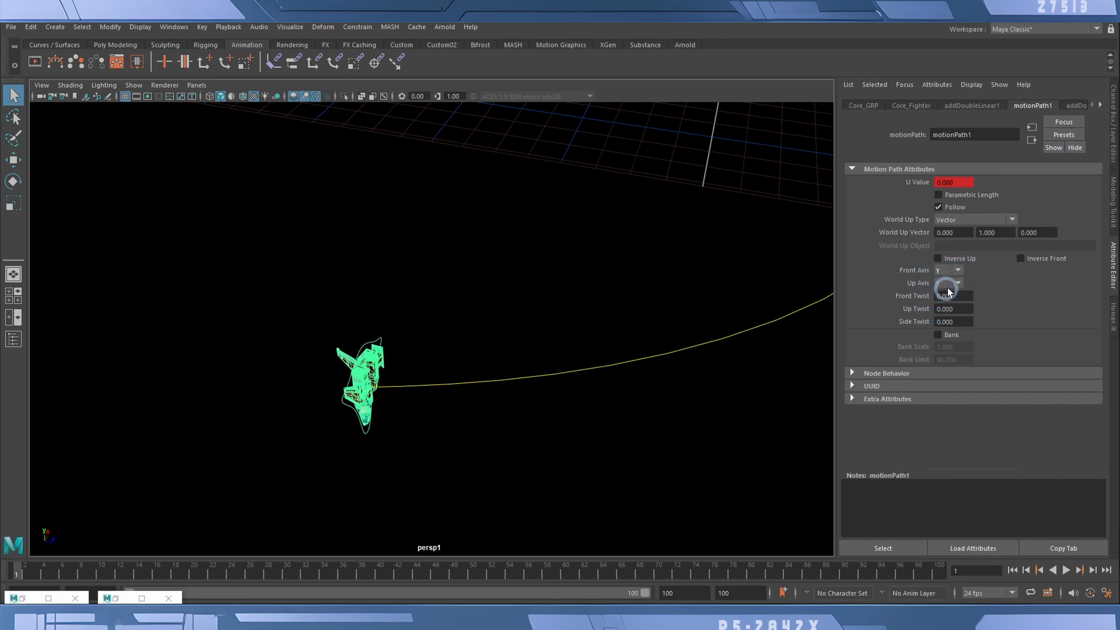
{"action": "left_click", "coordinate": [957, 269]}
{"action": "left_click", "coordinate": [938, 284]}
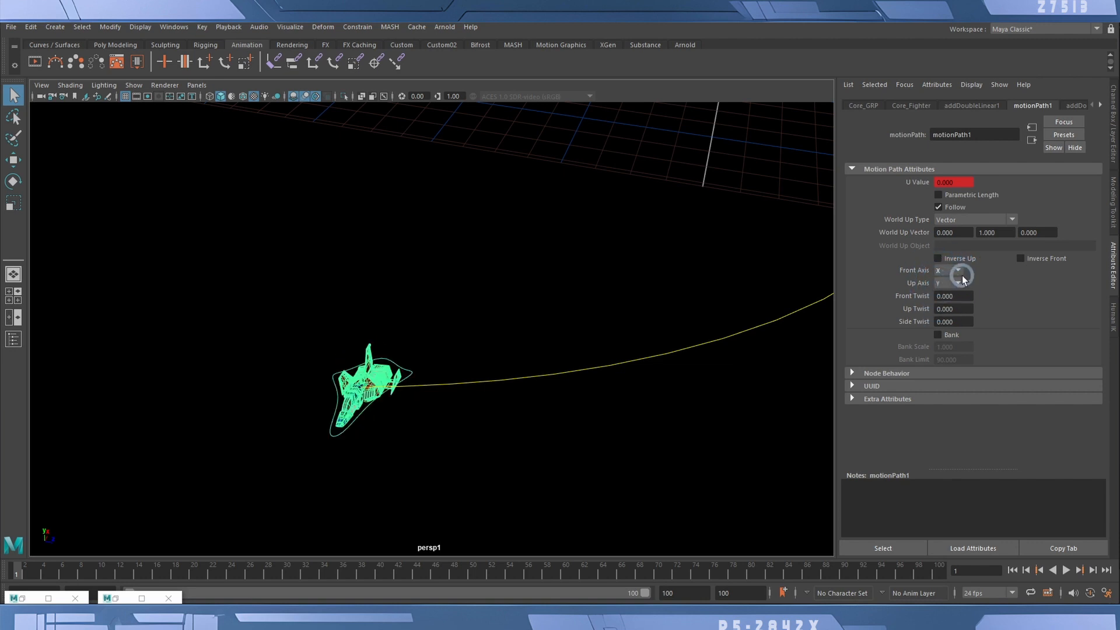
{"action": "left_click", "coordinate": [947, 306]}
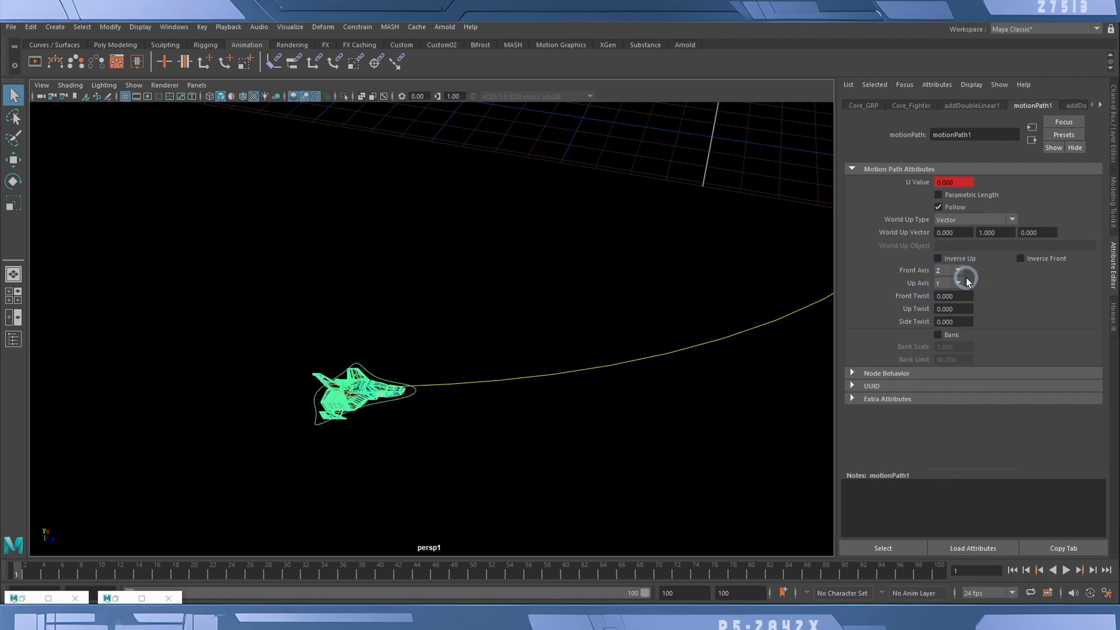
- Play the animation from the start to check the fighter's orientation along the curve
{"action": "left_click_drag", "start_coordinate": [591, 352], "coordinate": [440, 305], "text": "alt"}
{"action": "left_click", "coordinate": [170, 569]}
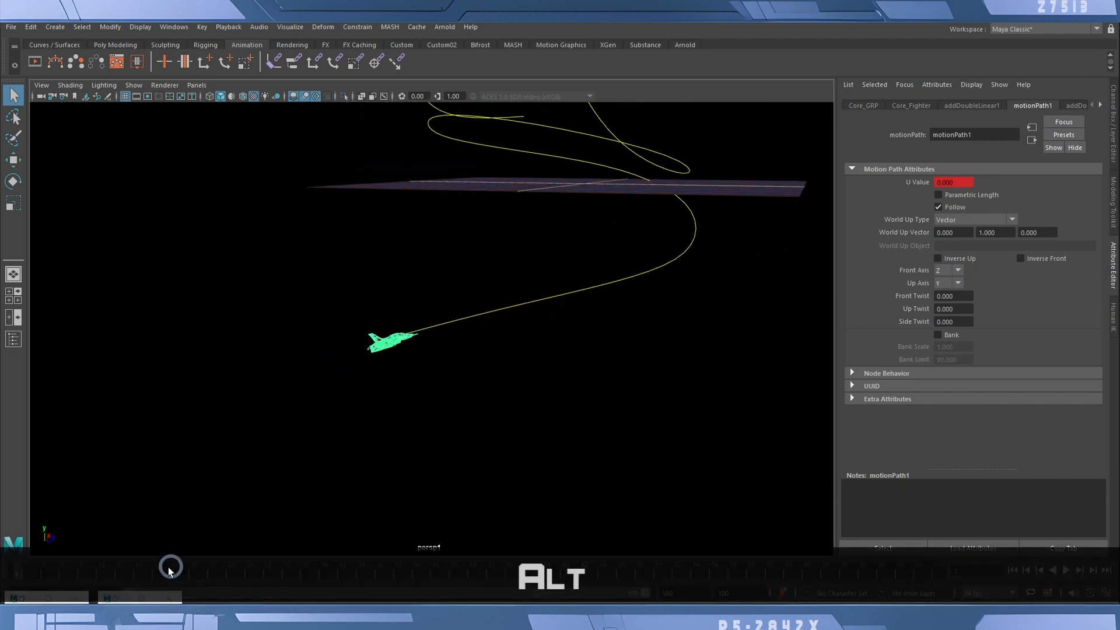
{"action": "left_click_drag", "start_coordinate": [14, 583], "coordinate": [44, 589]}
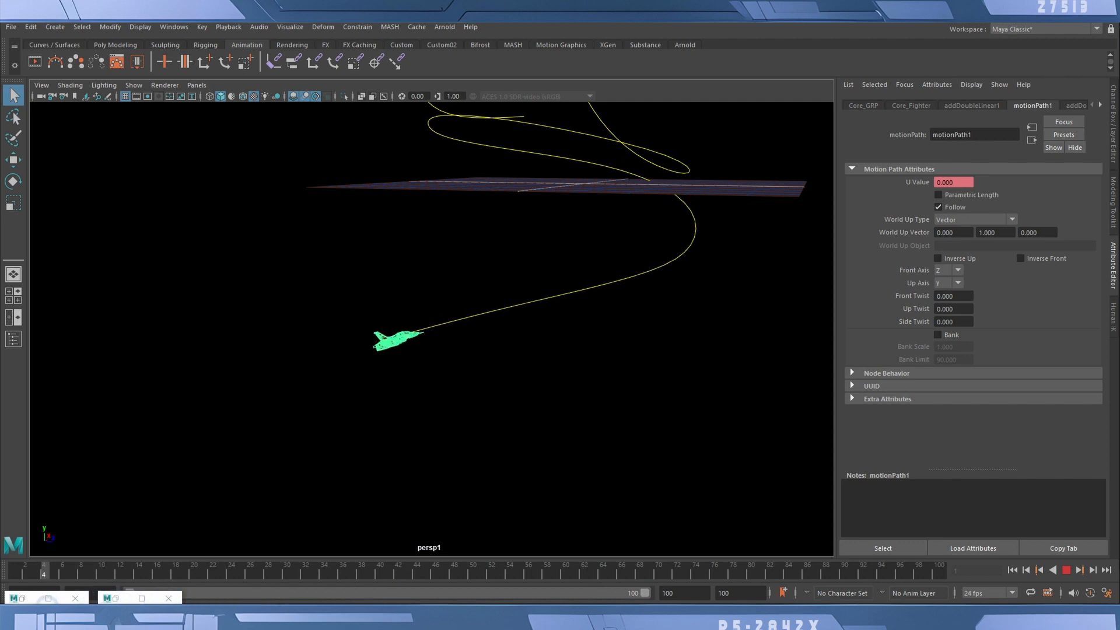
- Show the B_FlightRings display layer and play the flight through the rings, stopping around frame 60
{"action": "left_click_drag", "start_coordinate": [449, 452], "coordinate": [428, 449], "text": "alt"}
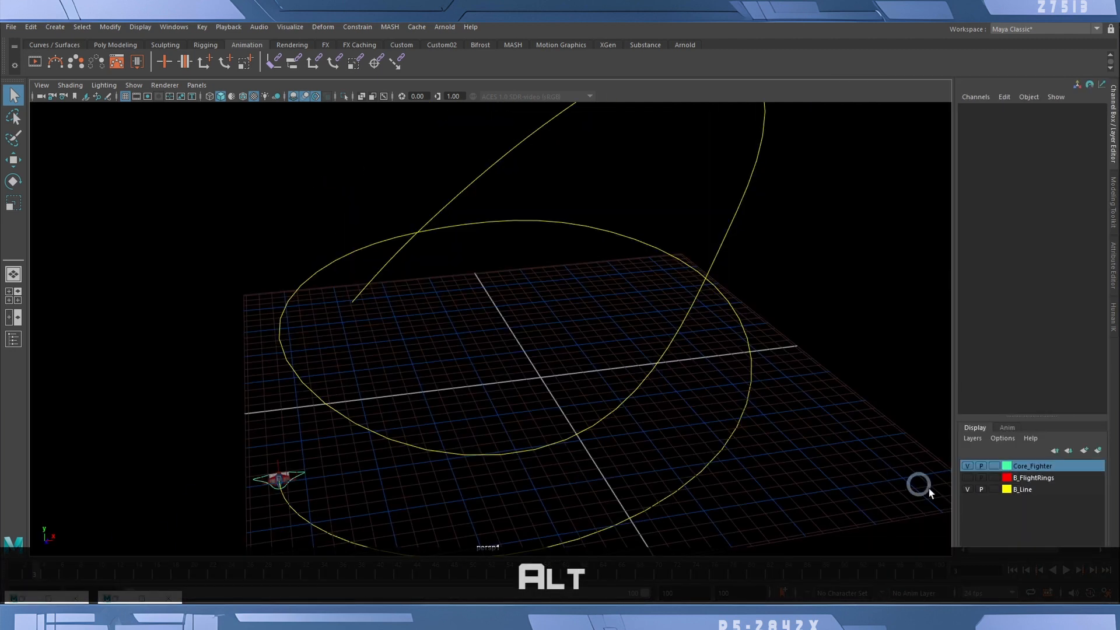
{"action": "left_click", "coordinate": [968, 476]}
{"action": "left_click_drag", "start_coordinate": [885, 462], "coordinate": [785, 440], "text": "alt"}
{"action": "key", "text": "alt+v"}
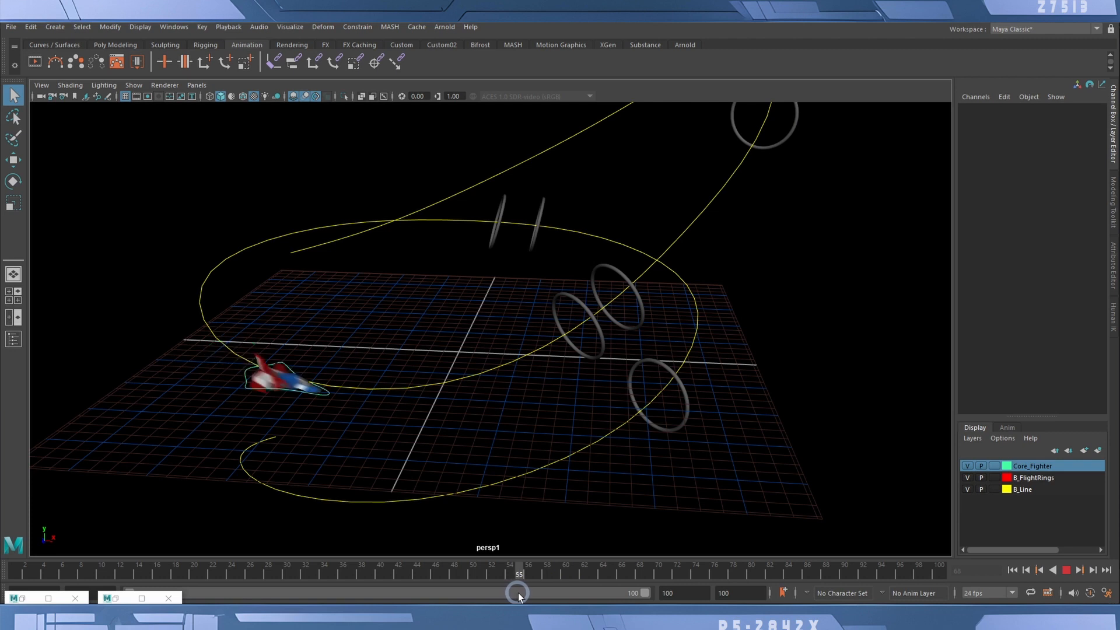
{"action": "mouse_move", "coordinate": [522, 593]}
{"action": "left_mouse_down"}
{"action": "mouse_move", "coordinate": [475, 594]}
{"action": "mouse_move", "coordinate": [628, 589]}
{"action": "mouse_move", "coordinate": [560, 591]}
{"action": "mouse_move", "coordinate": [570, 588]}
{"action": "left_mouse_up"}
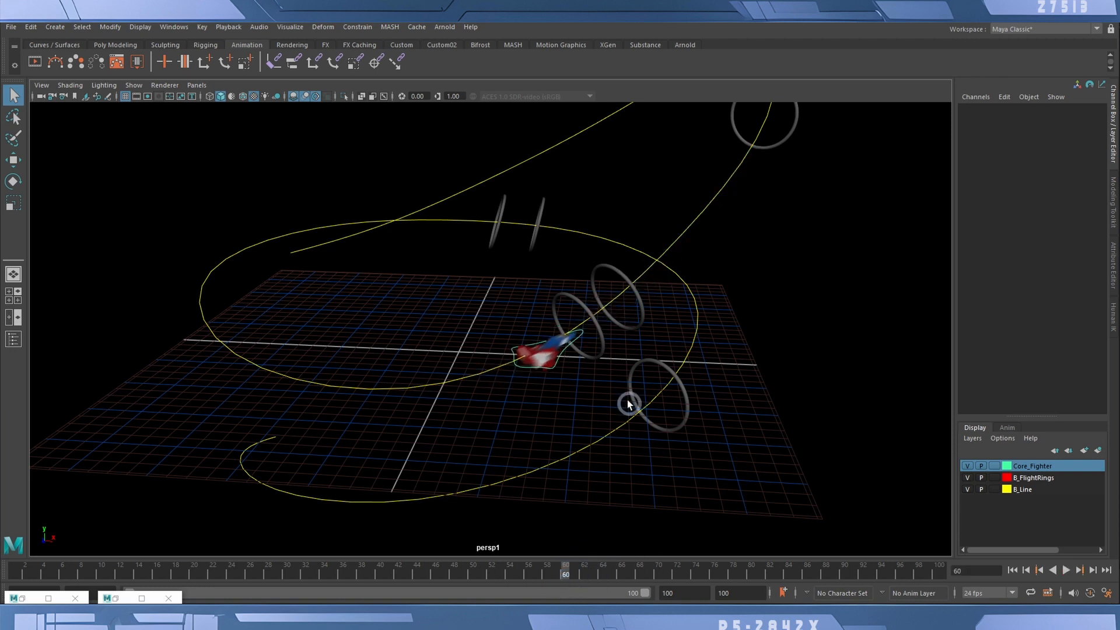
- Select the fighter's CoreFighter_GlobalCTRL control and inspect the ship up close as it approaches the flight rings
{"action": "left_click", "coordinate": [516, 372]}
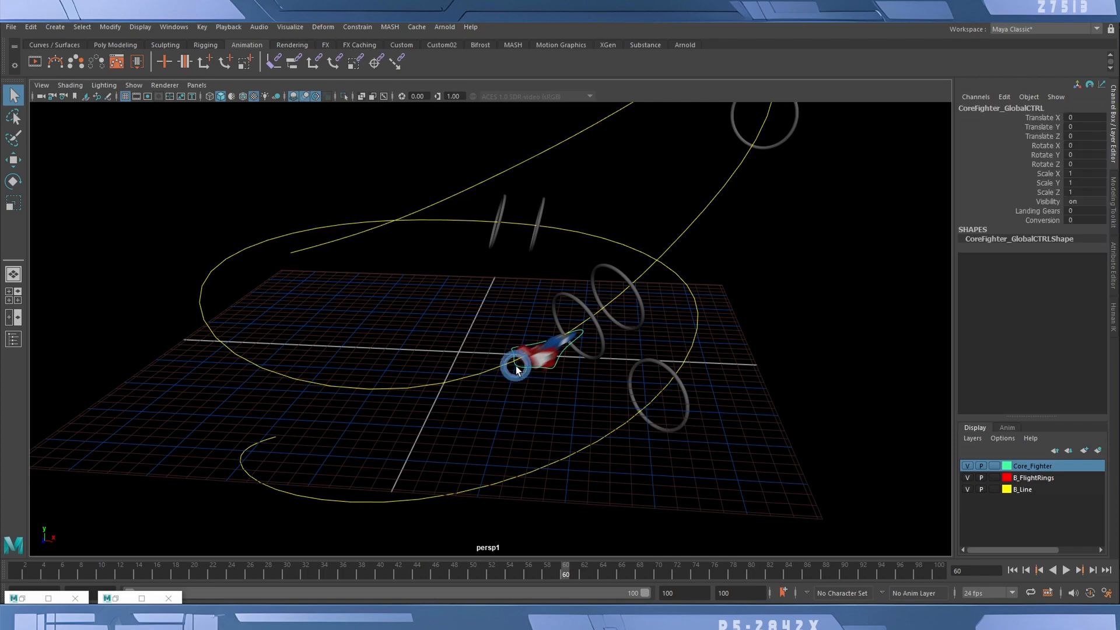
{"action": "key", "text": "f"}
{"action": "left_click_drag", "start_coordinate": [512, 457], "coordinate": [535, 467], "text": "alt"}
{"action": "right_click_drag", "start_coordinate": [535, 467], "coordinate": [473, 457], "text": "alt"}
{"action": "left_click_drag", "start_coordinate": [473, 458], "coordinate": [512, 452], "text": "alt"}
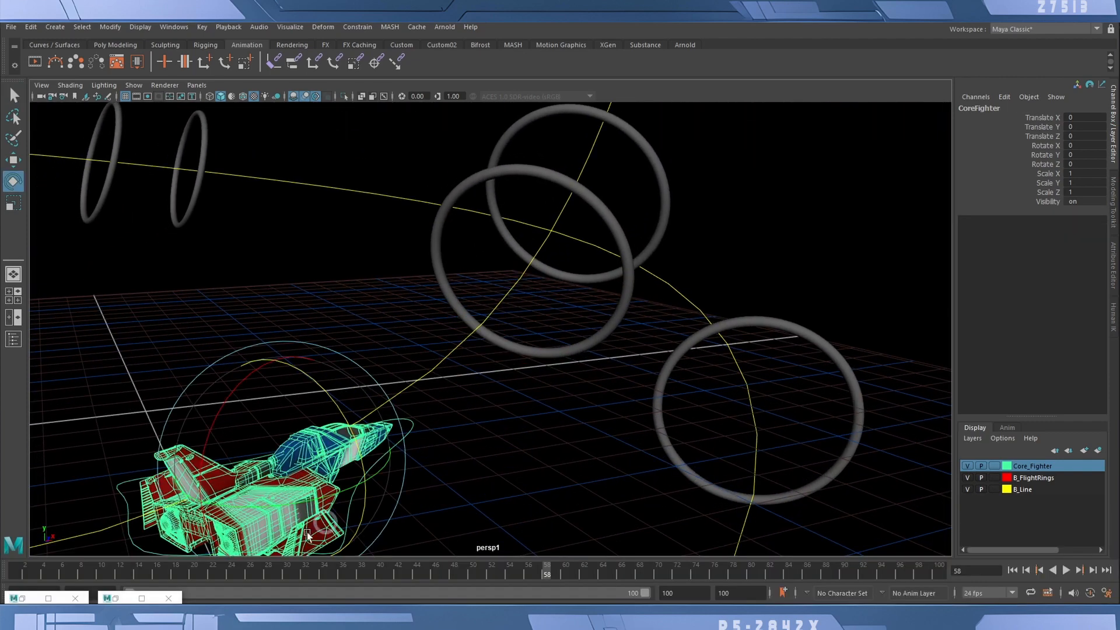
- Open the Outliner and expand Core_GRP to reveal the selected CoreFighter group inside it
{"action": "left_click", "coordinate": [33, 598]}
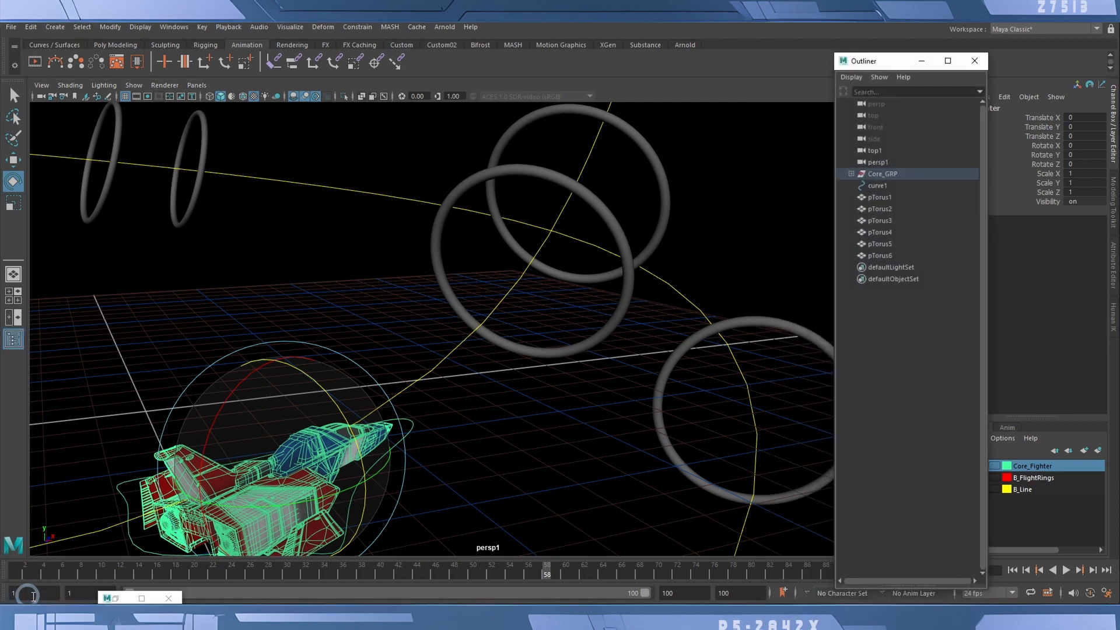
{"action": "left_click", "coordinate": [849, 174]}
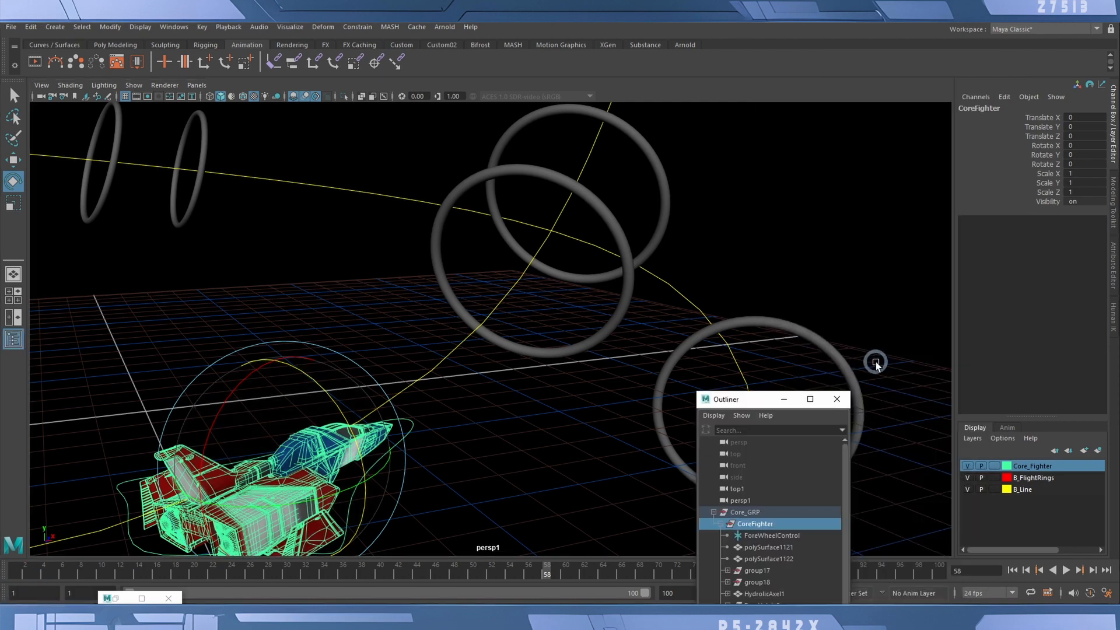
{"action": "left_click_drag", "start_coordinate": [762, 400], "coordinate": [783, 367]}
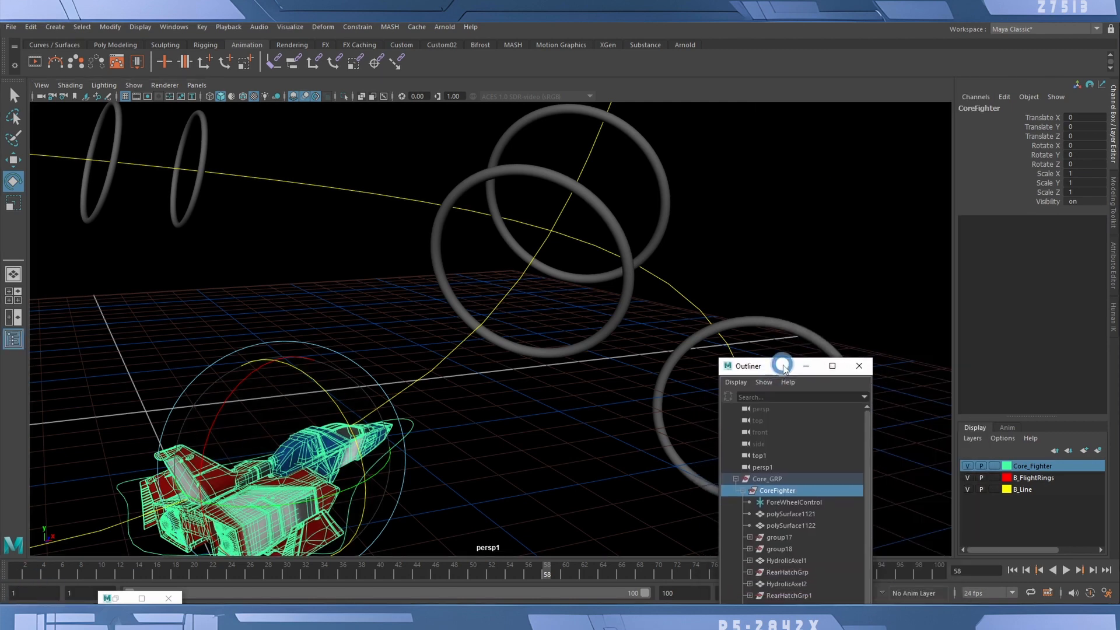
- Select the CoreFighter group inside Core_GRP, minimize the Outliner, and key the group's channels at frame 58
{"action": "left_click", "coordinate": [768, 482]}
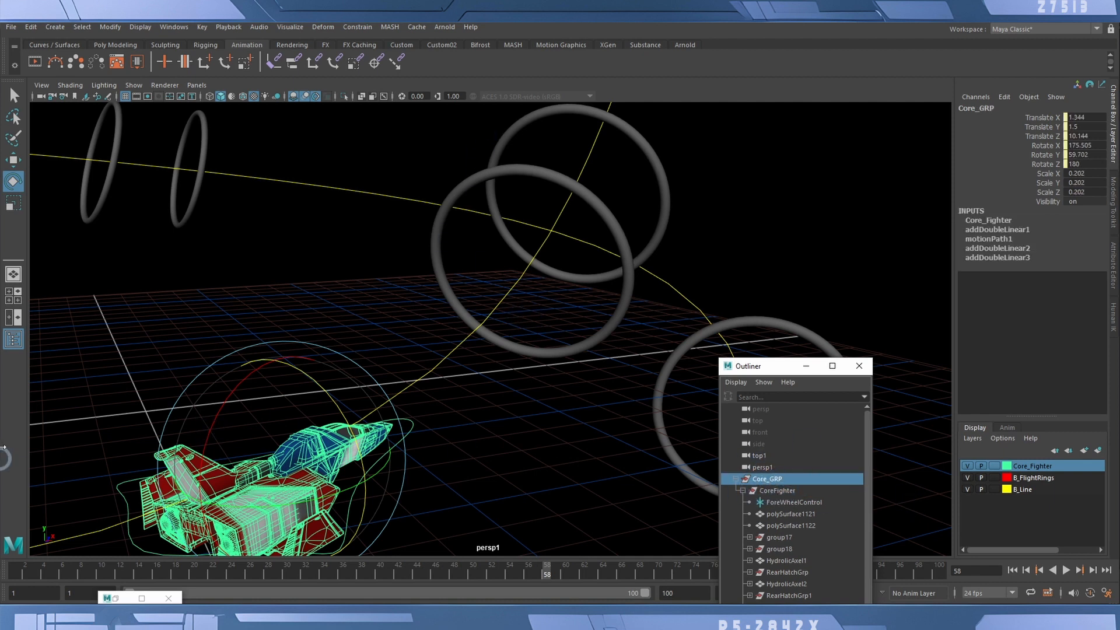
{"action": "left_click", "coordinate": [773, 490]}
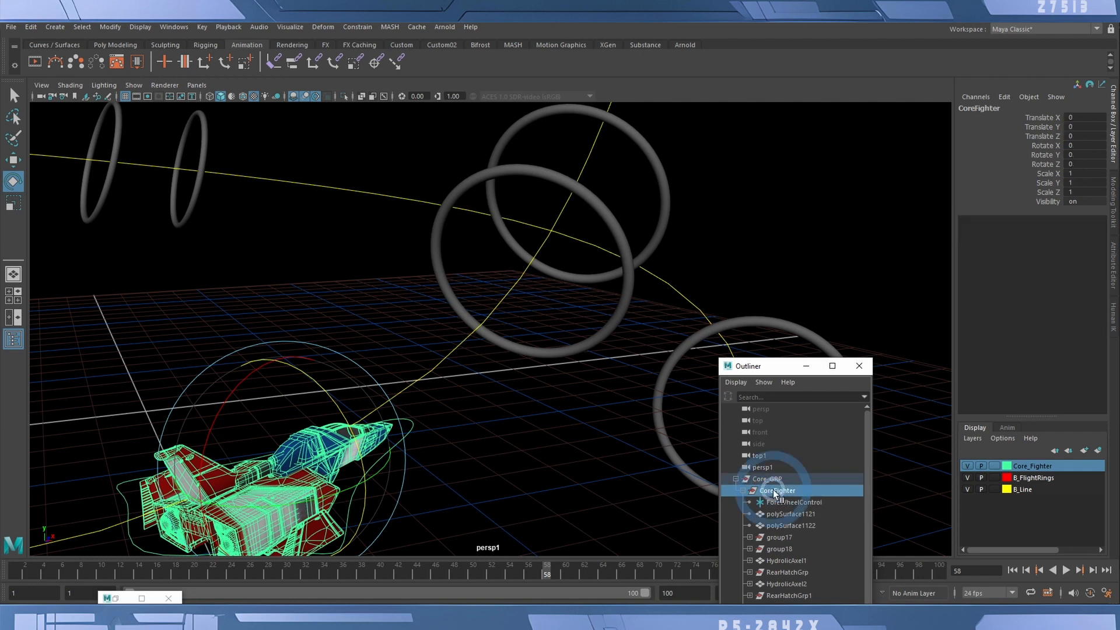
{"action": "left_click", "coordinate": [806, 368]}
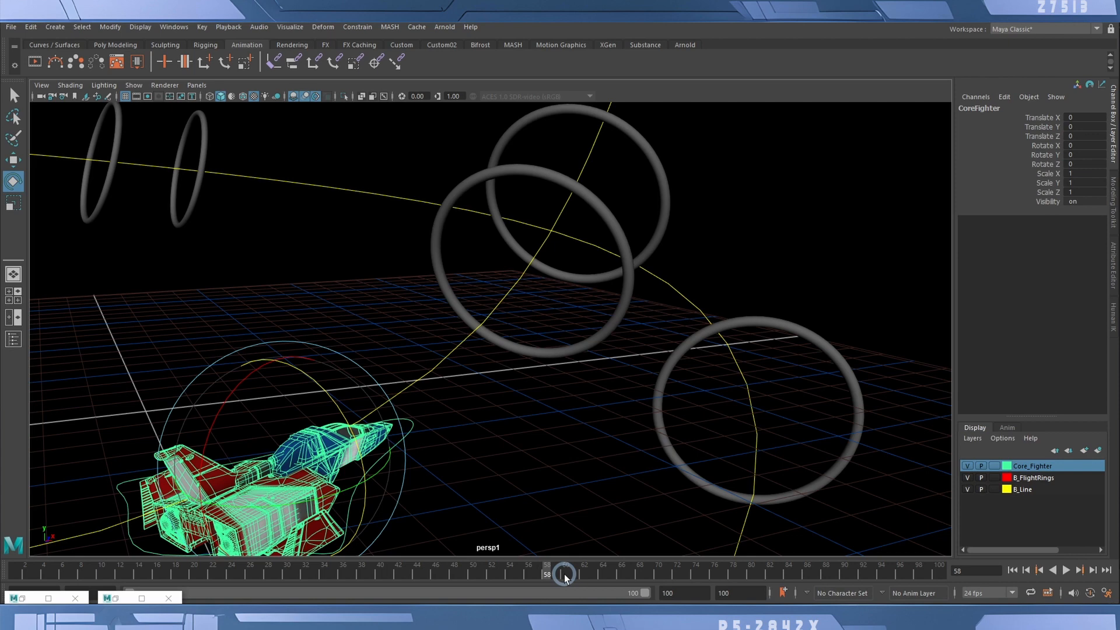
{"action": "key", "text": "s"}
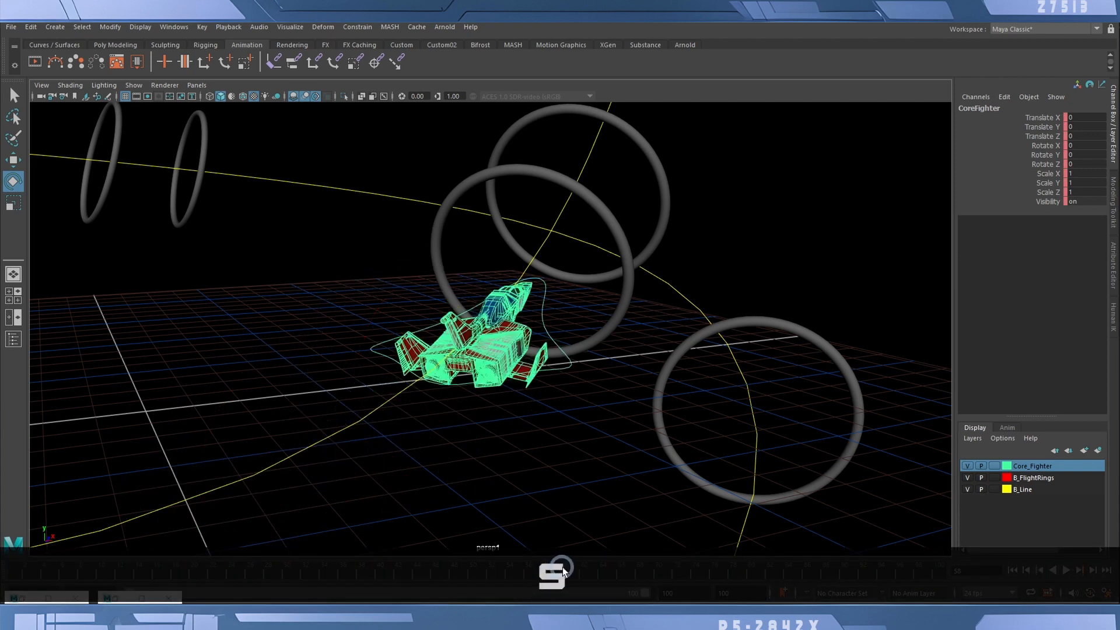
- At frame 62, roll the CoreFighter group to about -39.7 in Rotate Z and key it
{"action": "left_click_drag", "start_coordinate": [562, 567], "coordinate": [583, 565]}
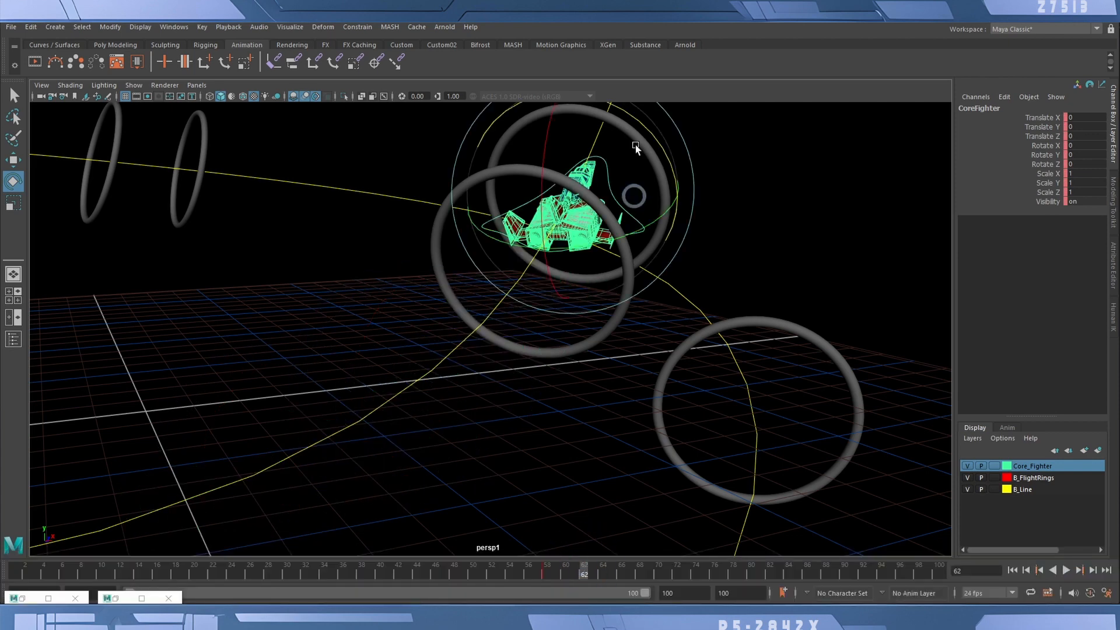
{"action": "left_click_drag", "start_coordinate": [666, 155], "coordinate": [603, 115]}
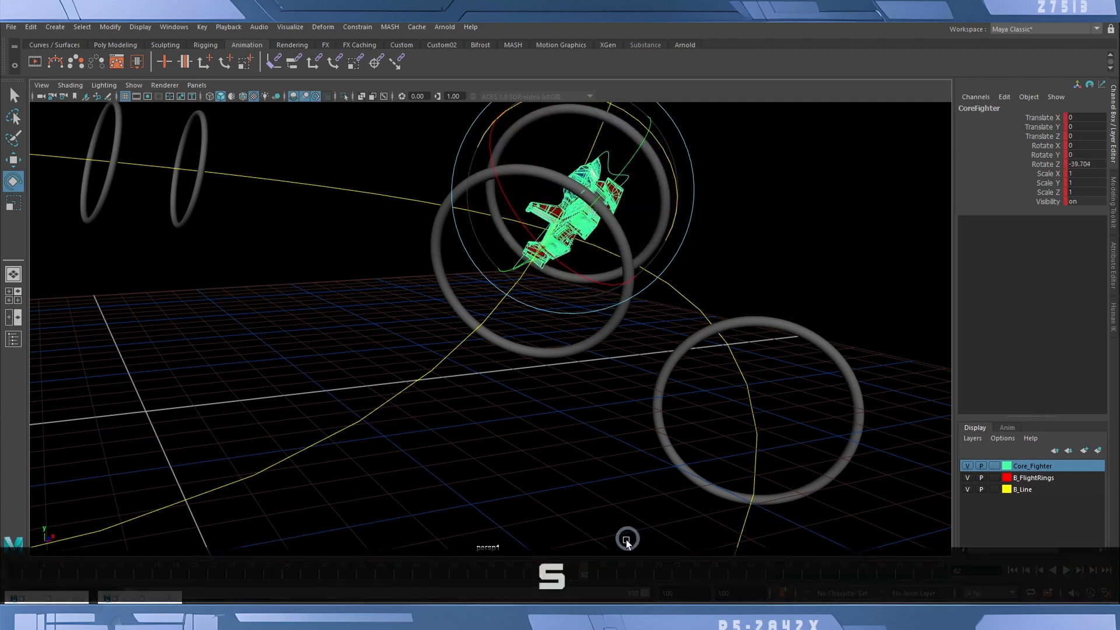
- At frame 67, roll the fighter further to about -141 in Rotate Z and key it
{"action": "left_click_drag", "start_coordinate": [761, 259], "coordinate": [485, 249], "text": "alt"}
{"action": "left_click_drag", "start_coordinate": [727, 335], "coordinate": [645, 482], "text": "alt"}
{"action": "middle_click_drag", "start_coordinate": [645, 480], "coordinate": [637, 495], "text": "alt"}
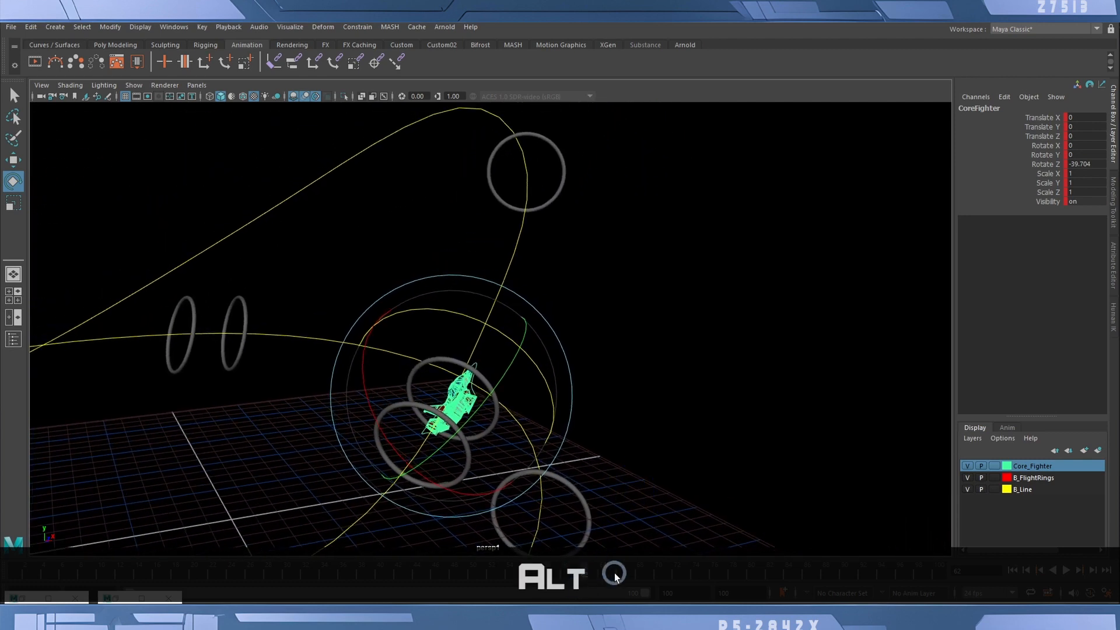
{"action": "left_click_drag", "start_coordinate": [615, 574], "coordinate": [633, 575]}
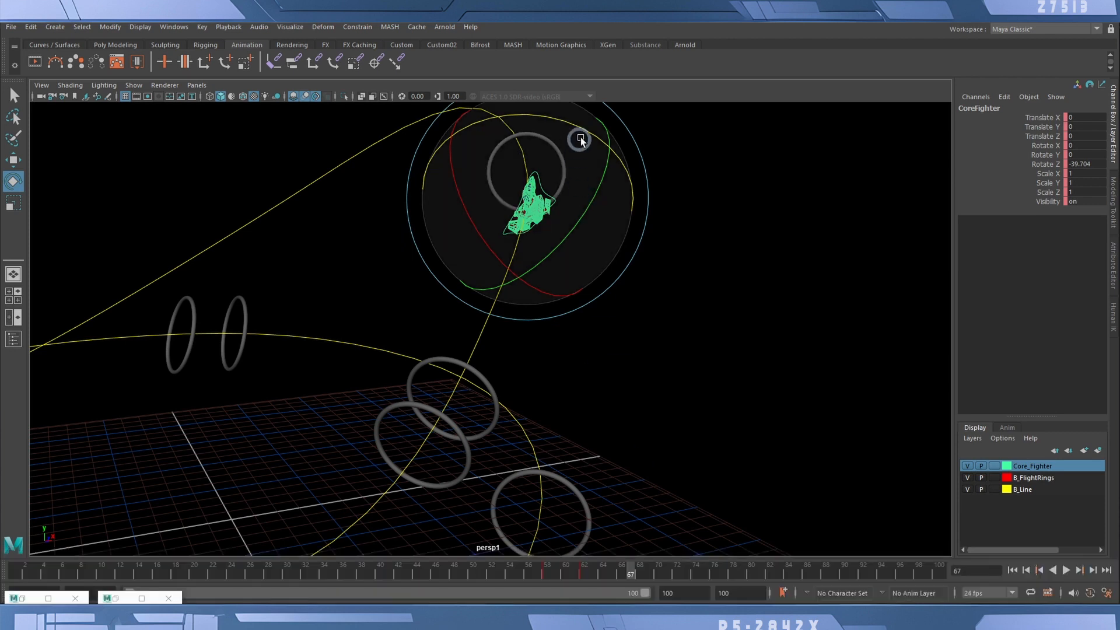
{"action": "left_click_drag", "start_coordinate": [591, 132], "coordinate": [283, 125]}
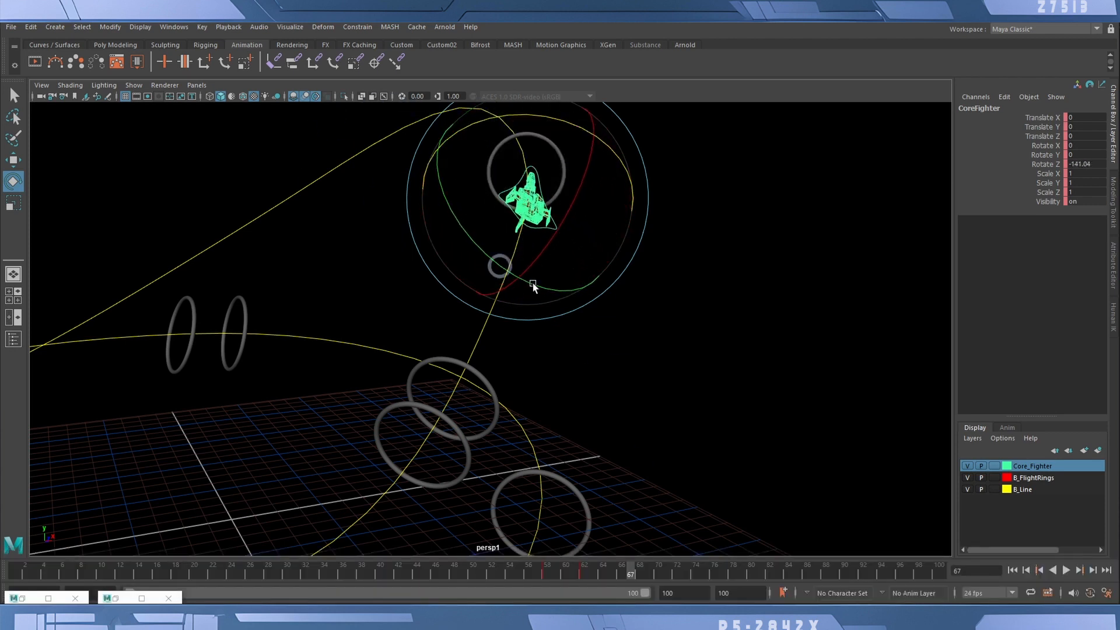
{"action": "key", "text": "s"}
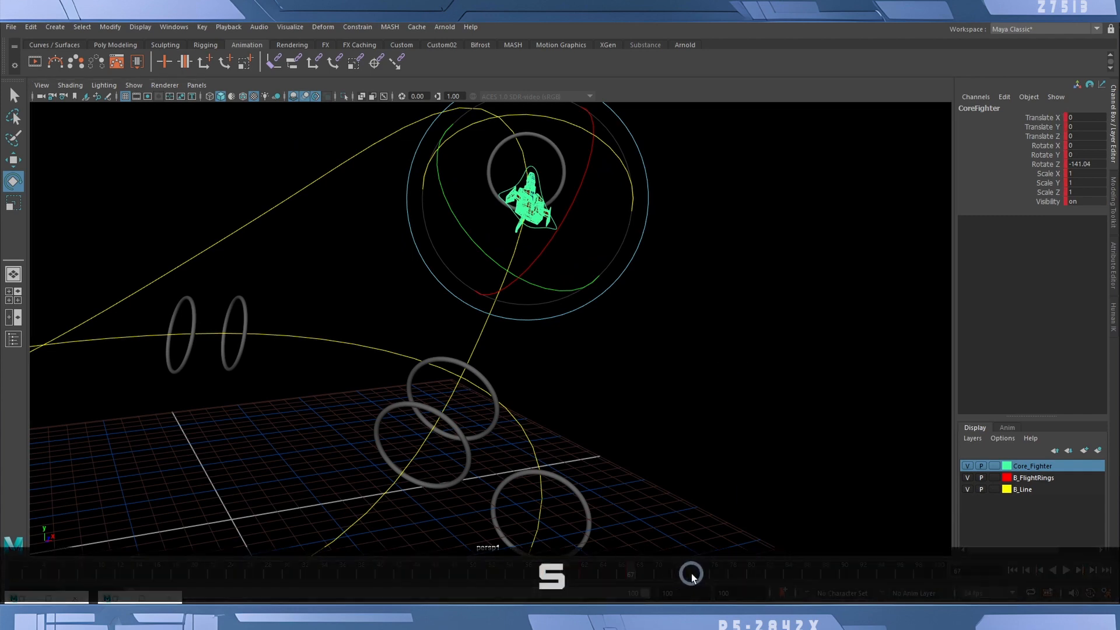
- At frame 74, rotate the fighter to about -68.6 in Rotate Z and key it
{"action": "left_click_drag", "start_coordinate": [688, 574], "coordinate": [694, 575]}
{"action": "left_click_drag", "start_coordinate": [368, 353], "coordinate": [753, 440], "text": "alt"}
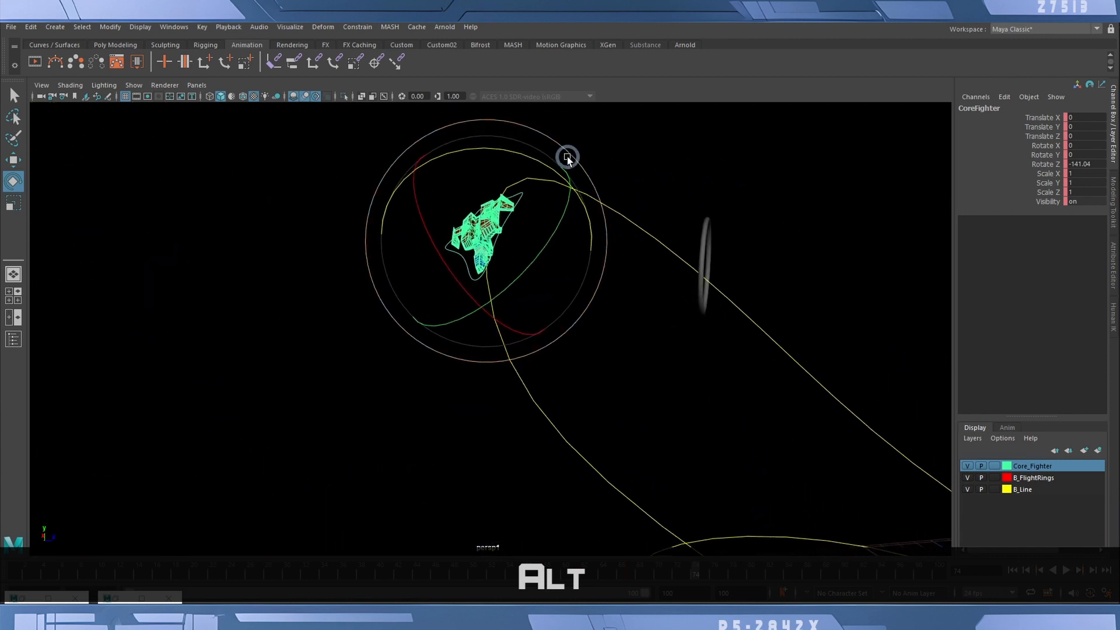
{"action": "left_click_drag", "start_coordinate": [544, 165], "coordinate": [840, 342]}
- Try rolling the fighter to about 51.2 in Rotate Z at frame 82
{"action": "left_click", "coordinate": [770, 570]}
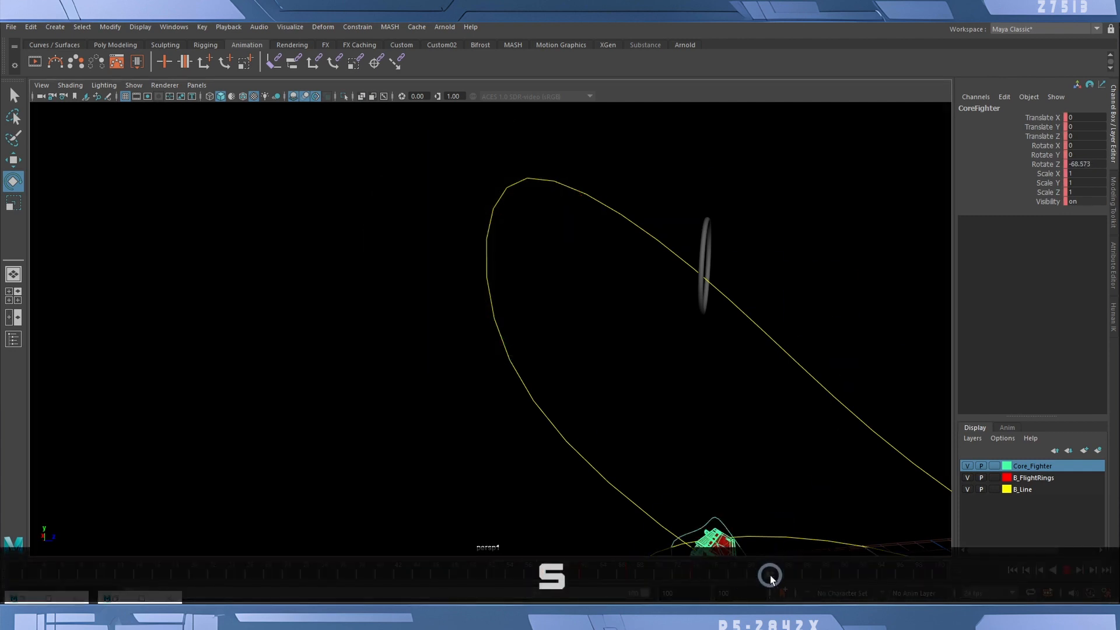
{"action": "left_click_drag", "start_coordinate": [834, 487], "coordinate": [620, 317], "text": "alt"}
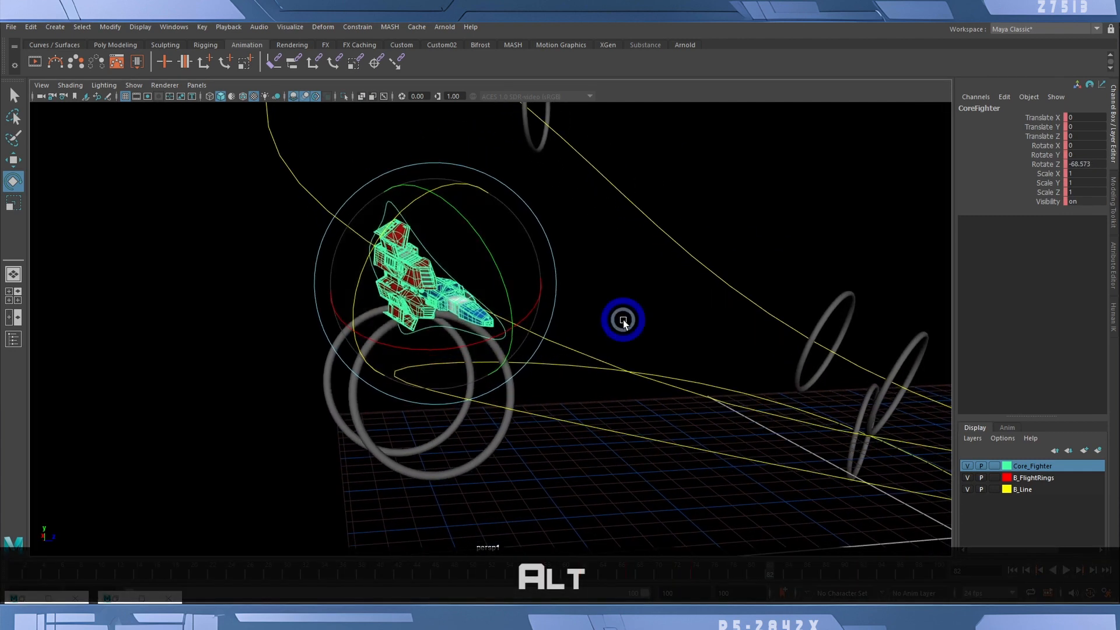
{"action": "left_click_drag", "start_coordinate": [455, 185], "coordinate": [281, 372]}
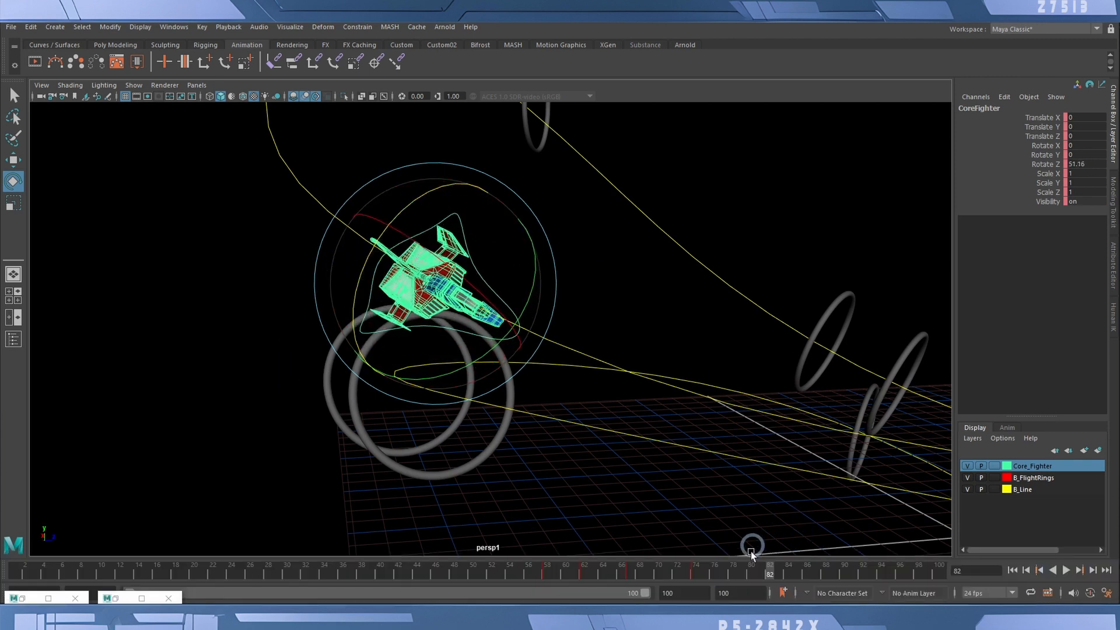
- At frame 92, undo the first rotation attempts, then roll the fighter to about 320.9 in Rotate Z and key it
{"action": "left_click", "coordinate": [858, 572]}
{"action": "left_click_drag", "start_coordinate": [757, 388], "coordinate": [525, 301], "text": "alt"}
{"action": "left_click_drag", "start_coordinate": [493, 239], "coordinate": [488, 282]}
{"action": "key", "text": "ctrl+z"}
{"action": "key", "text": "ctrl+z"}
{"action": "key", "text": "ctrl+z"}
{"action": "key", "text": "ctrl+z"}
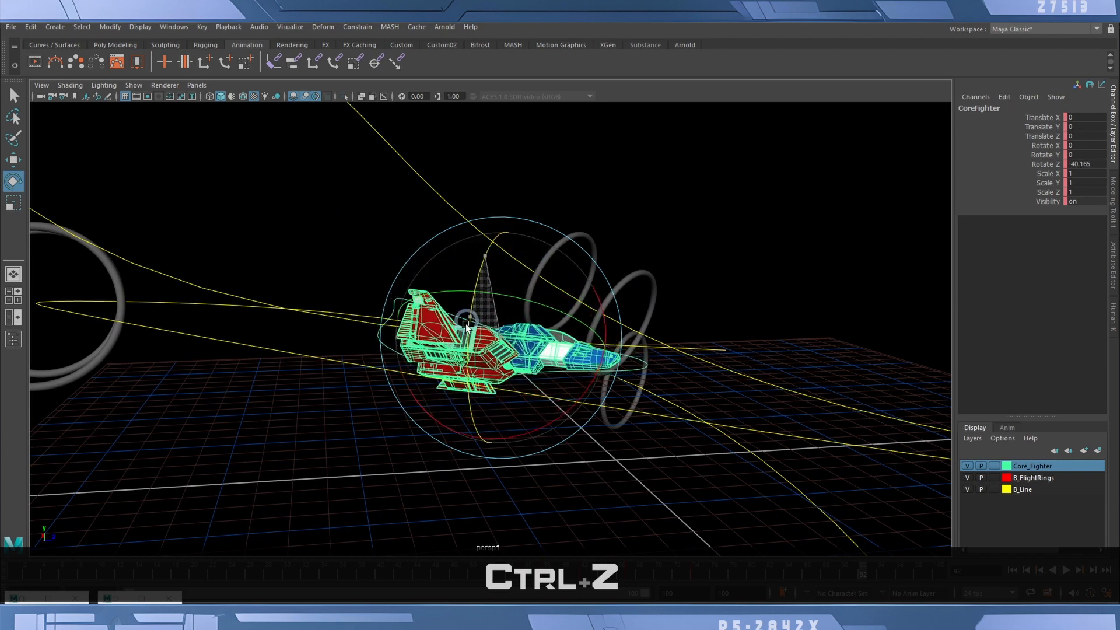
{"action": "left_click_drag", "start_coordinate": [466, 324], "coordinate": [474, 447]}
{"action": "left_click_drag", "start_coordinate": [492, 241], "coordinate": [505, 514]}
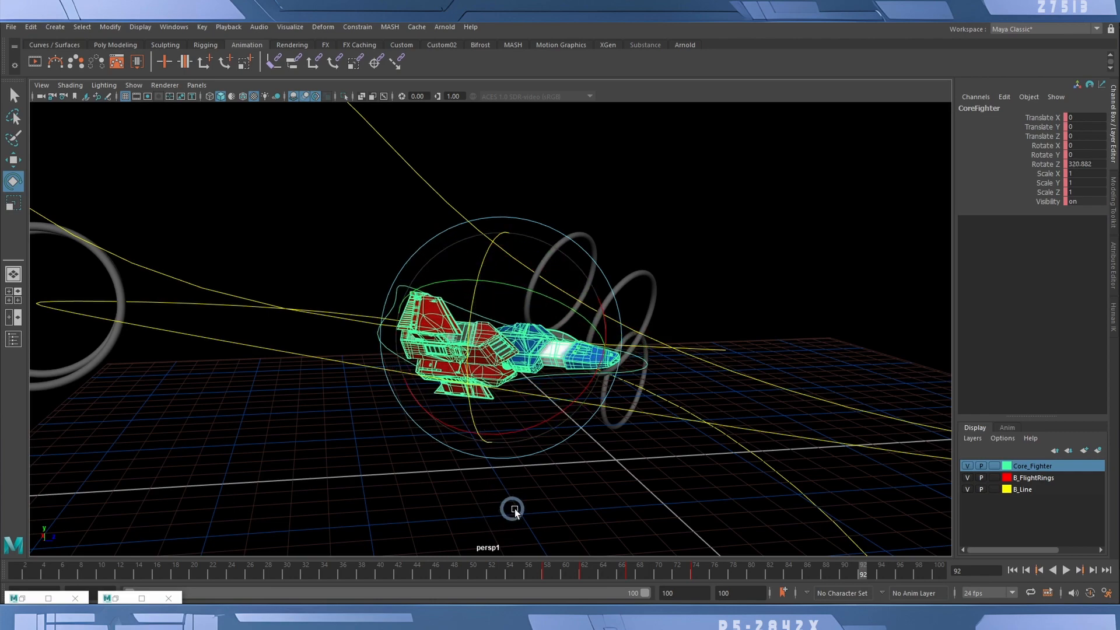
- Scrub back from frame 92 to frame 59 to review the keyed rolls along the whole curve
{"action": "left_click_drag", "start_coordinate": [692, 299], "coordinate": [638, 255], "text": "alt"}
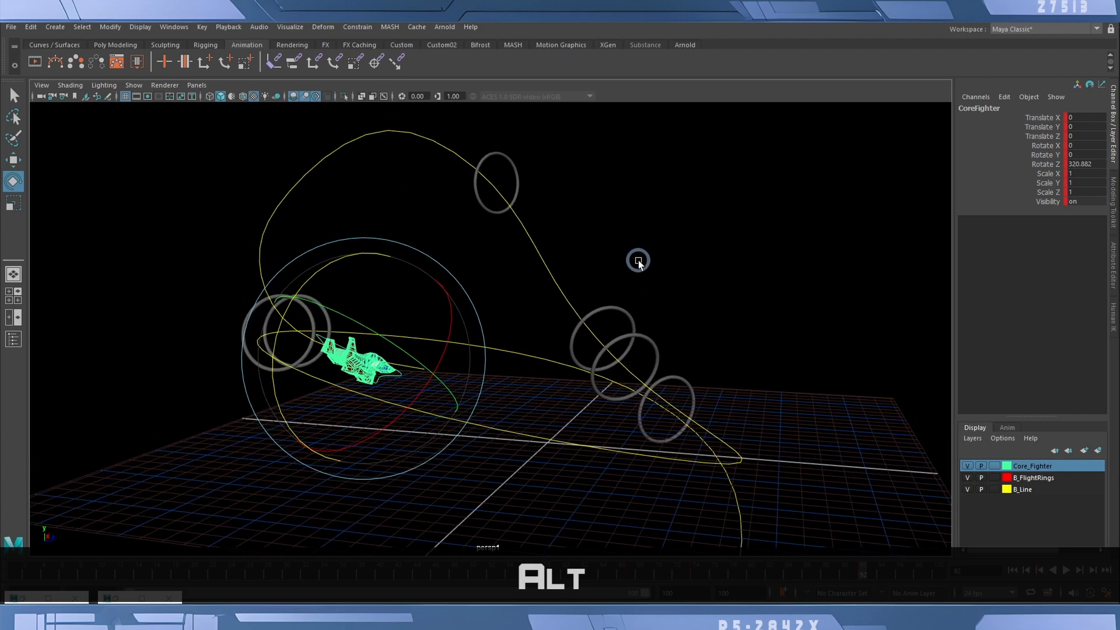
{"action": "left_click", "coordinate": [849, 570]}
{"action": "left_click_drag", "start_coordinate": [849, 570], "coordinate": [555, 571]}
{"action": "left_click", "coordinate": [553, 571]}
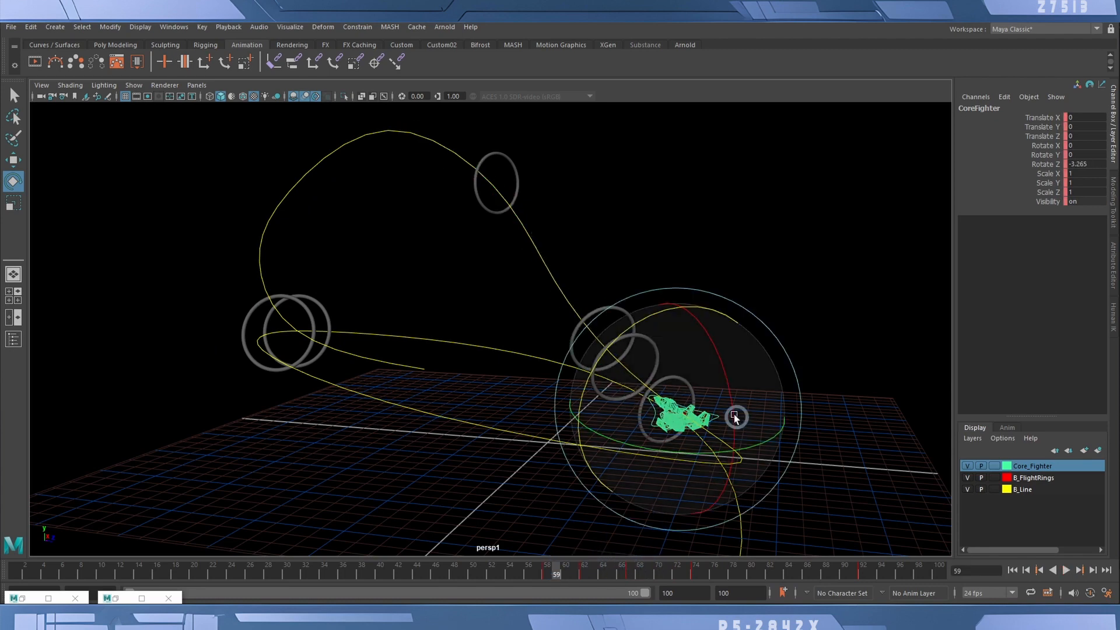
- Select the flap panel on the fighter's tail fin, try rotating it freely, and undo the rotation
{"action": "right_click_drag", "start_coordinate": [734, 418], "coordinate": [830, 462], "text": "alt"}
{"action": "middle_click_drag", "start_coordinate": [830, 462], "coordinate": [699, 380], "text": "alt"}
{"action": "right_click_drag", "start_coordinate": [700, 379], "coordinate": [834, 397], "text": "alt"}
{"action": "left_click", "coordinate": [839, 373]}
{"action": "left_click_drag", "start_coordinate": [845, 417], "coordinate": [803, 406], "text": "alt"}
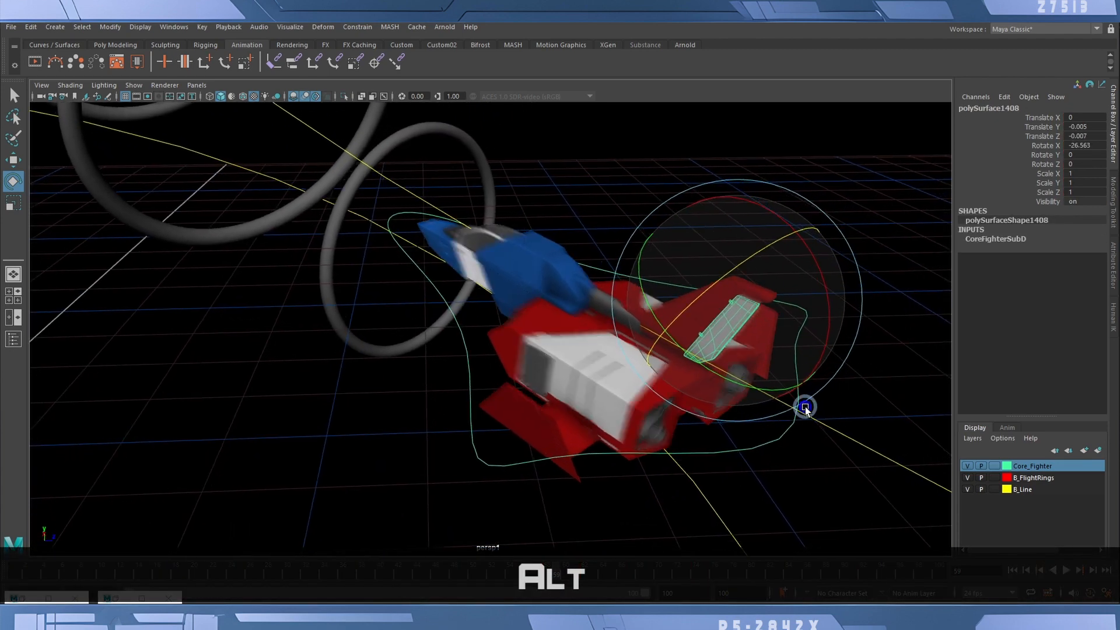
{"action": "left_click_drag", "start_coordinate": [737, 358], "coordinate": [768, 419], "text": "alt"}
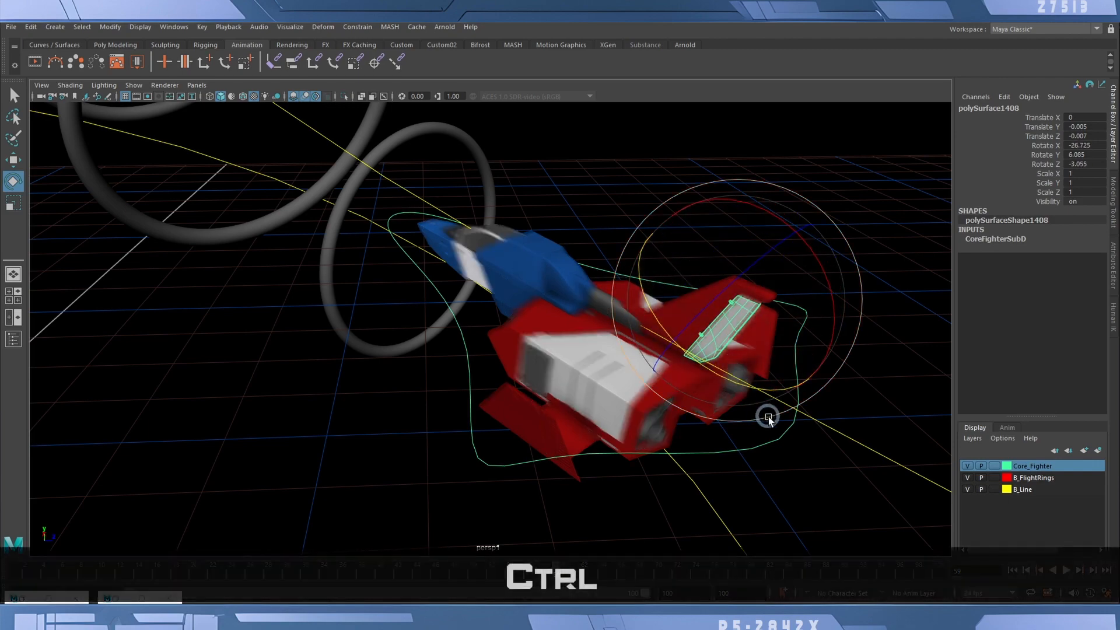
- Frame the ring course in the perspective view and clear the selection of the tail fin panel
{"action": "right_click_drag", "start_coordinate": [778, 432], "coordinate": [605, 397], "text": "alt"}
{"action": "left_click_drag", "start_coordinate": [711, 448], "coordinate": [612, 430], "text": "alt"}
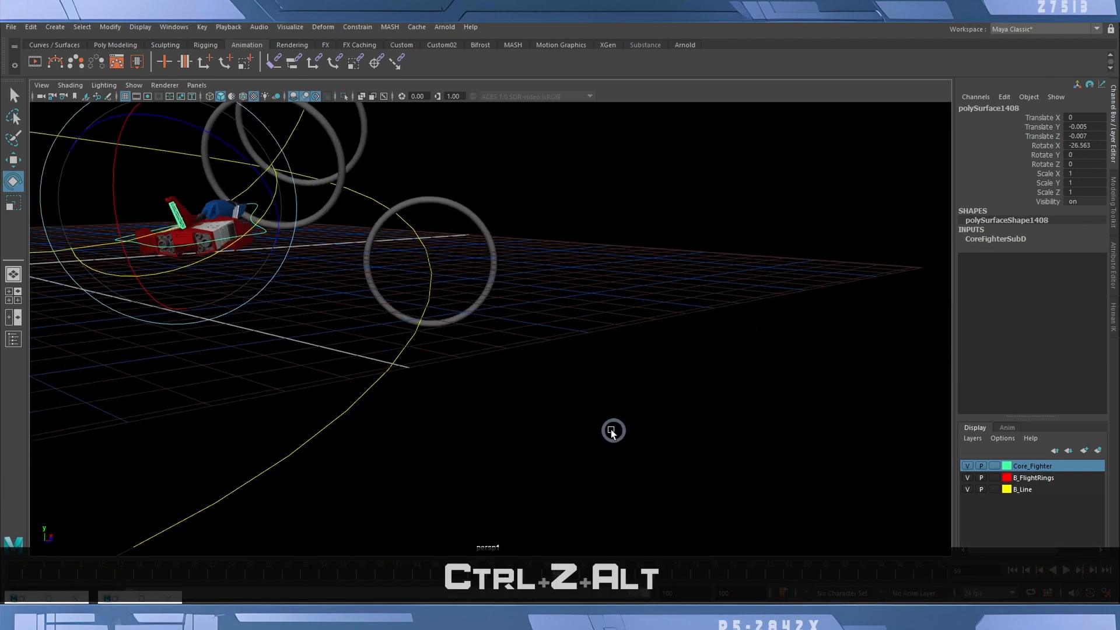
{"action": "middle_click_drag", "start_coordinate": [445, 310], "coordinate": [607, 405], "text": "alt"}
{"action": "middle_click_drag", "start_coordinate": [261, 270], "coordinate": [391, 340], "text": "alt"}
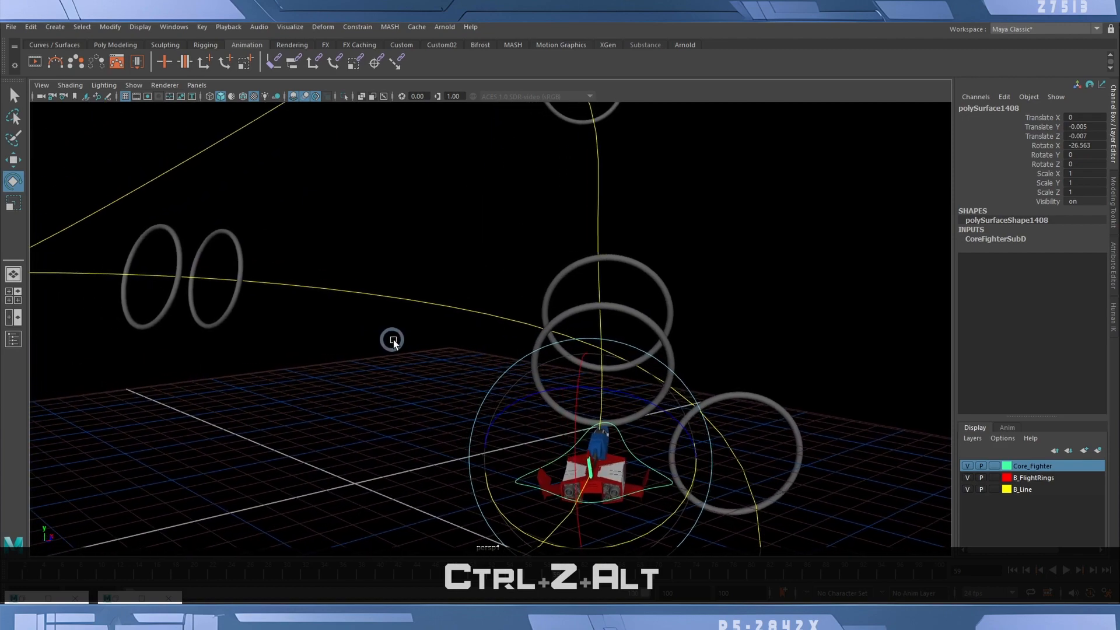
{"action": "right_click_drag", "start_coordinate": [392, 340], "coordinate": [385, 320], "text": "alt"}
{"action": "mouse_move", "coordinate": [385, 321]}
{"action": "left_mouse_down", "text": "alt"}
{"action": "mouse_move", "coordinate": [357, 310]}
{"action": "mouse_move", "coordinate": [367, 296]}
{"action": "mouse_move", "coordinate": [407, 330]}
{"action": "mouse_move", "coordinate": [380, 334]}
{"action": "left_mouse_up", "text": "alt"}
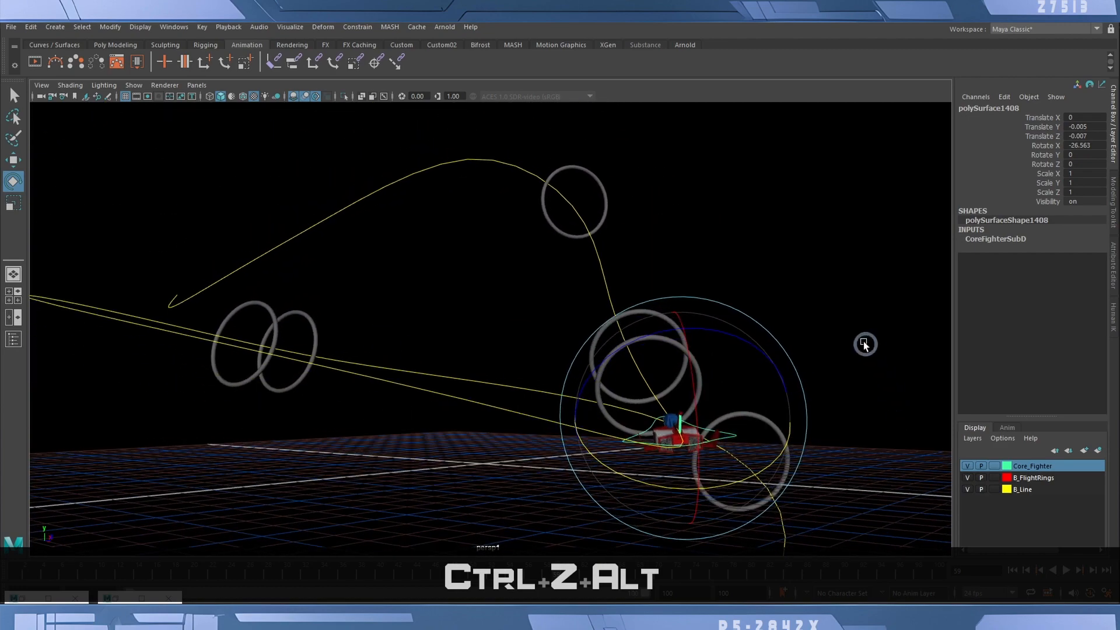
{"action": "left_click", "coordinate": [822, 286]}
{"action": "left_click", "coordinate": [763, 278]}
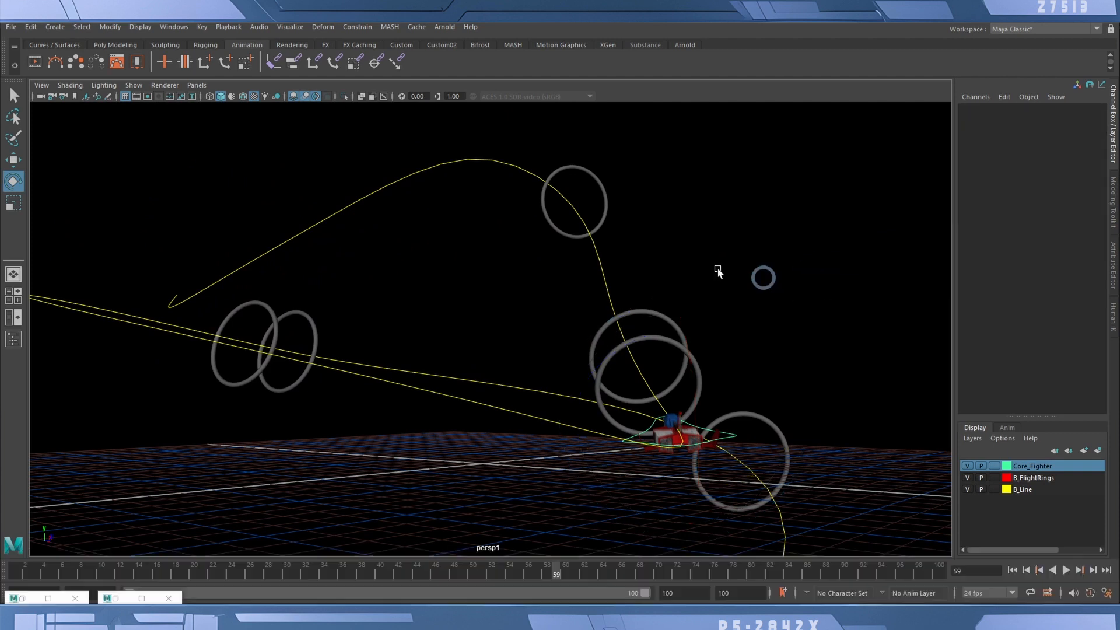
- Hide the NURBS curves and the grid in the perspective view
{"action": "left_click", "coordinate": [134, 85]}
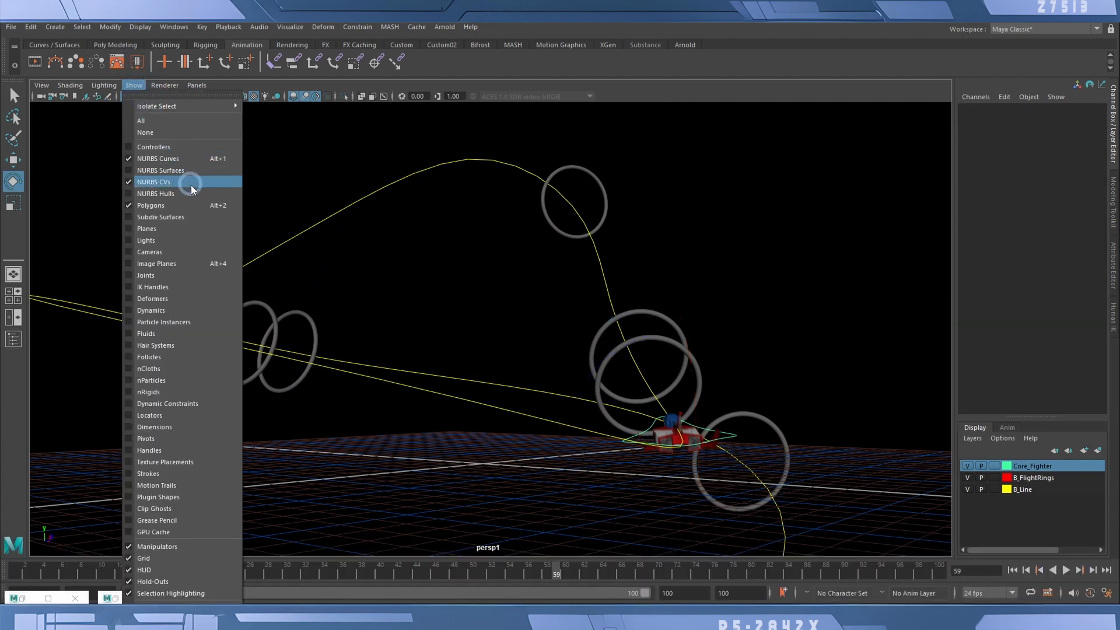
{"action": "left_click", "coordinate": [154, 162]}
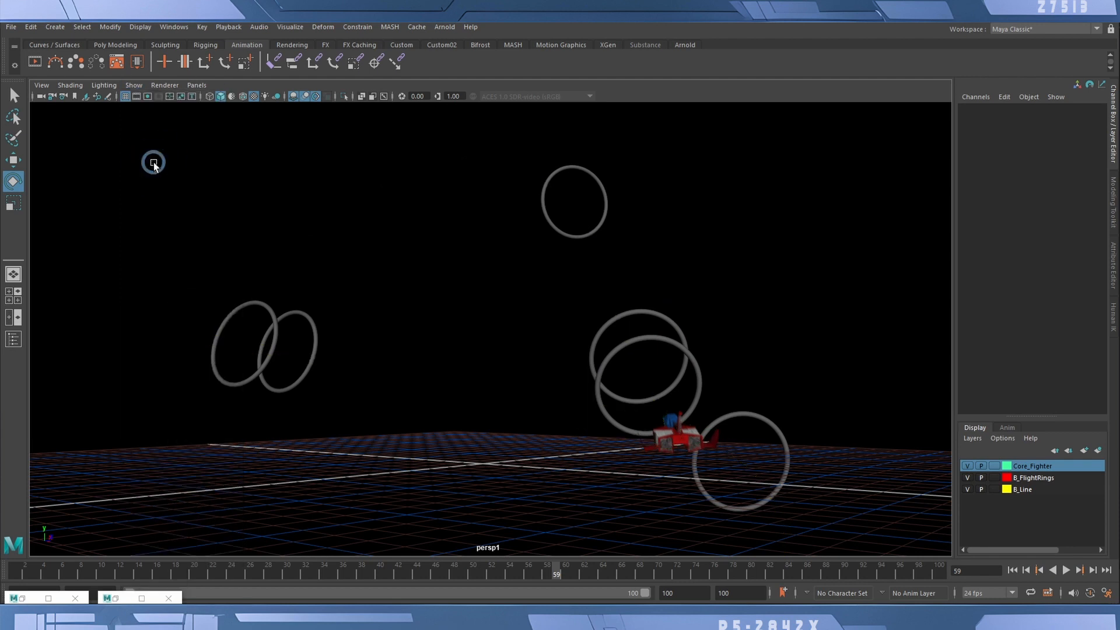
{"action": "left_click", "coordinate": [137, 86]}
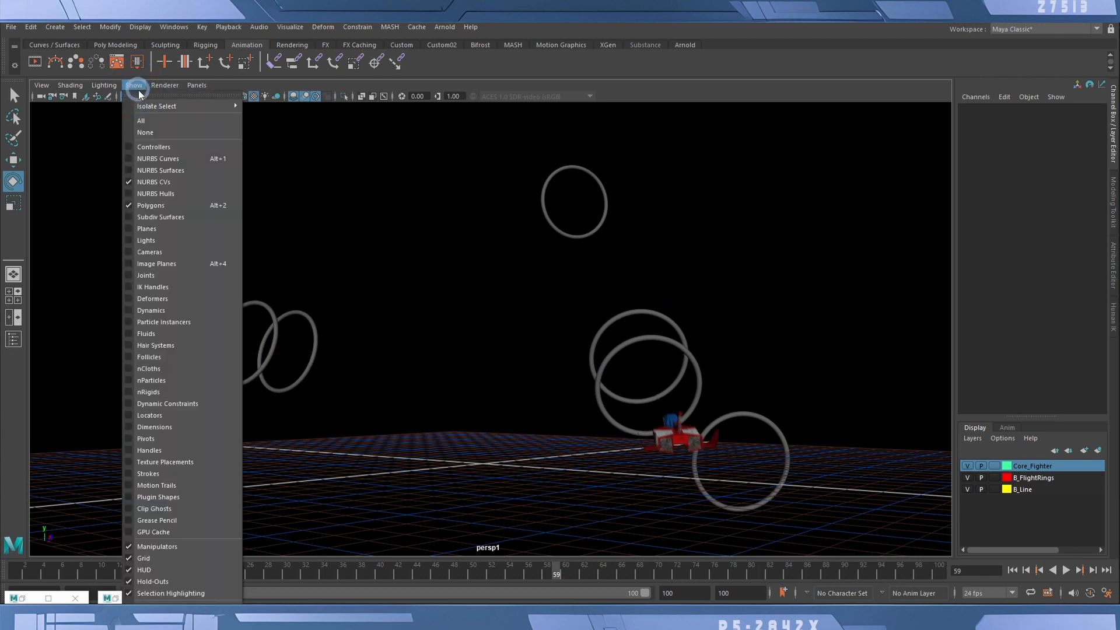
{"action": "left_click", "coordinate": [179, 564]}
- Play the fighter's flight through the rings and stop at frame 67
{"action": "left_click_drag", "start_coordinate": [464, 418], "coordinate": [465, 380], "text": "alt"}
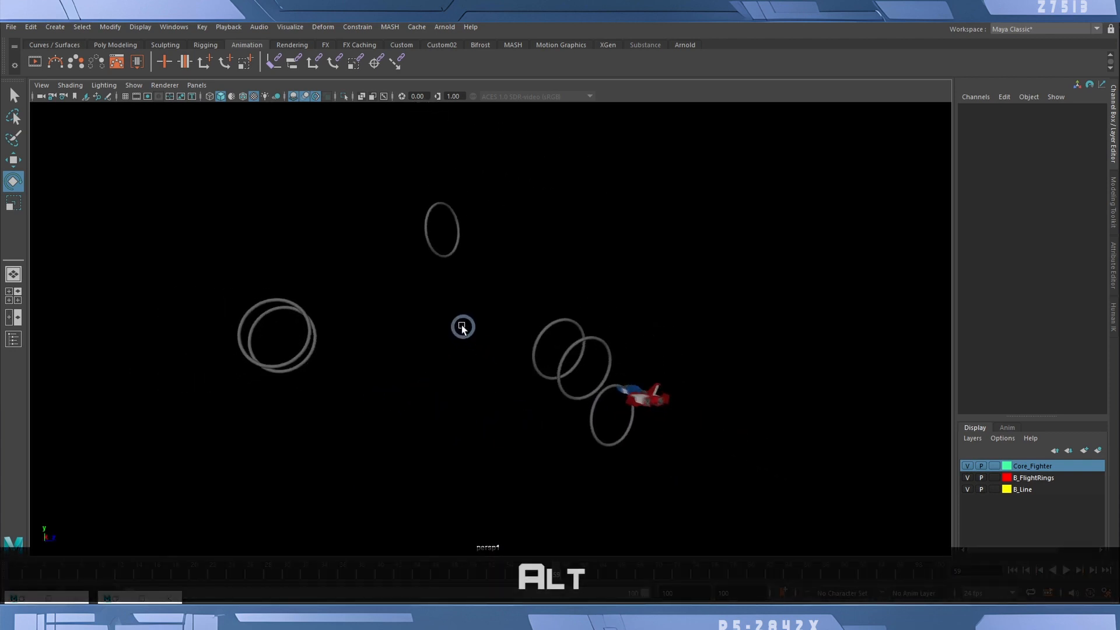
{"action": "left_click", "coordinate": [1067, 569]}
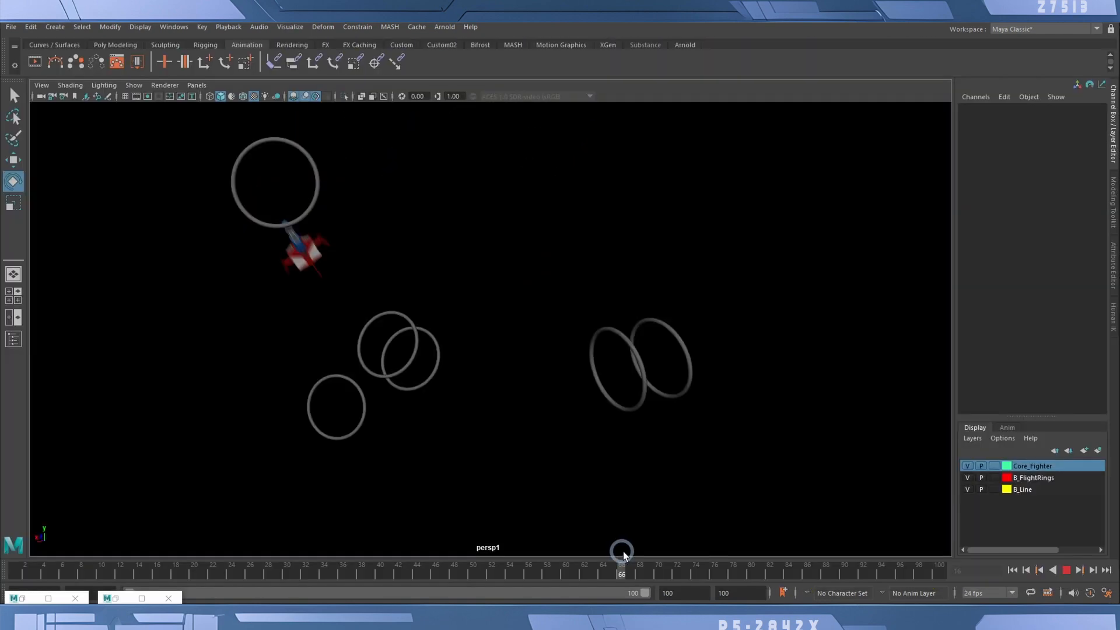
{"action": "left_click_drag", "start_coordinate": [622, 551], "coordinate": [630, 550]}
- Examine the fighter up close as it rolls through the highest ring, scrubbing around frame 67 and replaying the animation from near the rings
{"action": "middle_click_drag", "start_coordinate": [230, 305], "coordinate": [350, 432], "text": "alt"}
{"action": "left_click_drag", "start_coordinate": [350, 432], "coordinate": [337, 419], "text": "alt"}
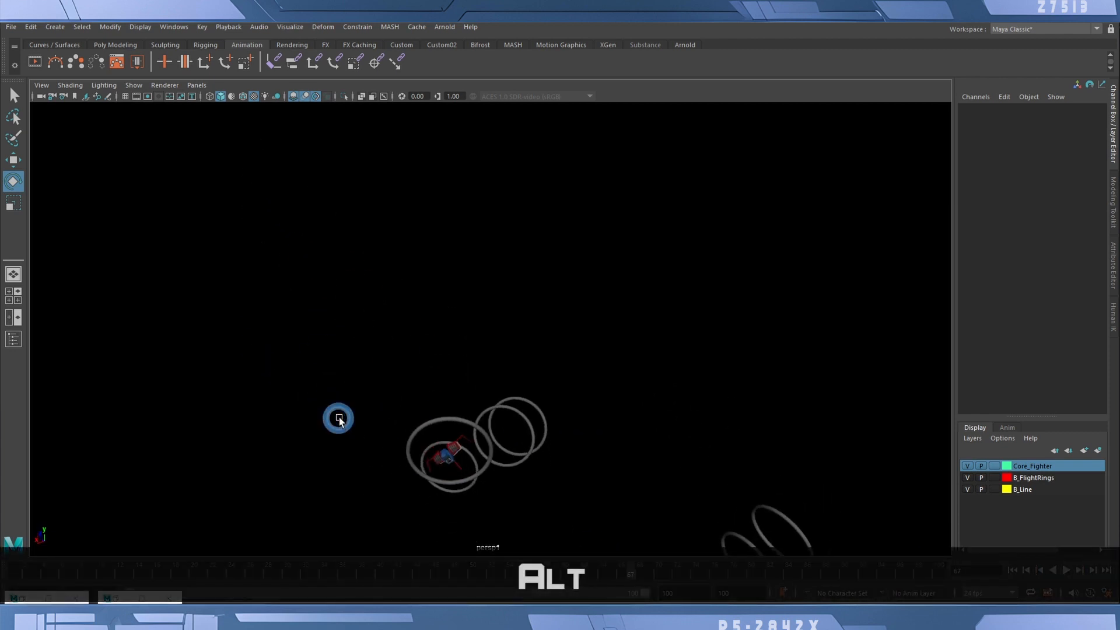
{"action": "middle_click_drag", "start_coordinate": [337, 420], "coordinate": [341, 281], "text": "alt"}
{"action": "right_click_drag", "start_coordinate": [275, 364], "coordinate": [439, 372], "text": "alt"}
{"action": "mouse_move", "coordinate": [274, 389]}
{"action": "left_mouse_down", "text": "alt"}
{"action": "mouse_move", "coordinate": [277, 399]}
{"action": "mouse_move", "coordinate": [287, 392]}
{"action": "left_mouse_up", "text": "alt"}
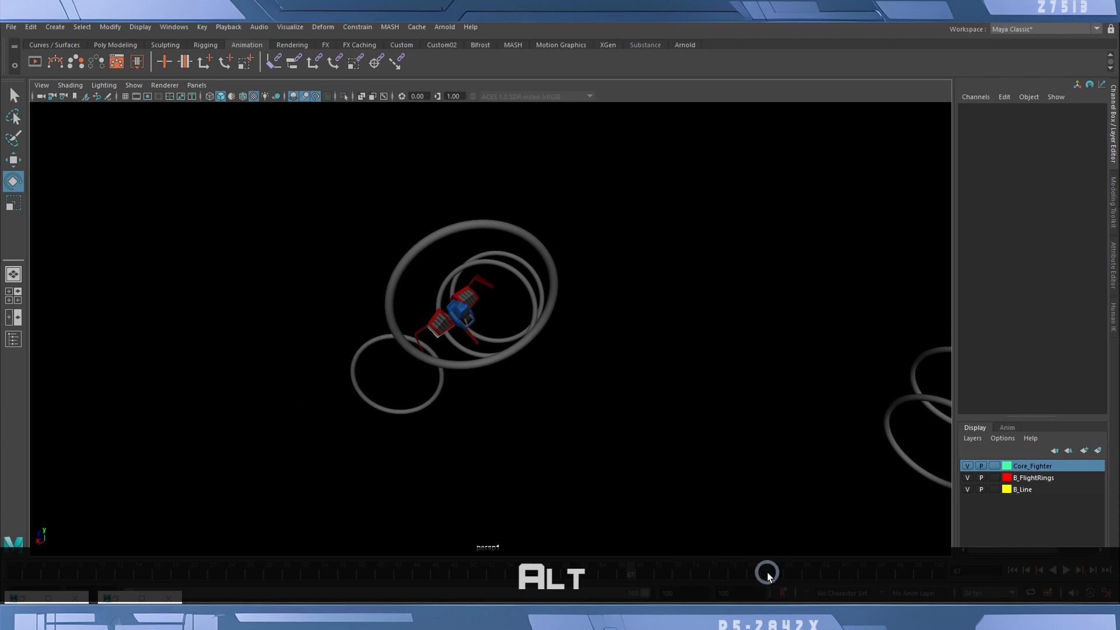
{"action": "left_click_drag", "start_coordinate": [751, 575], "coordinate": [587, 574]}
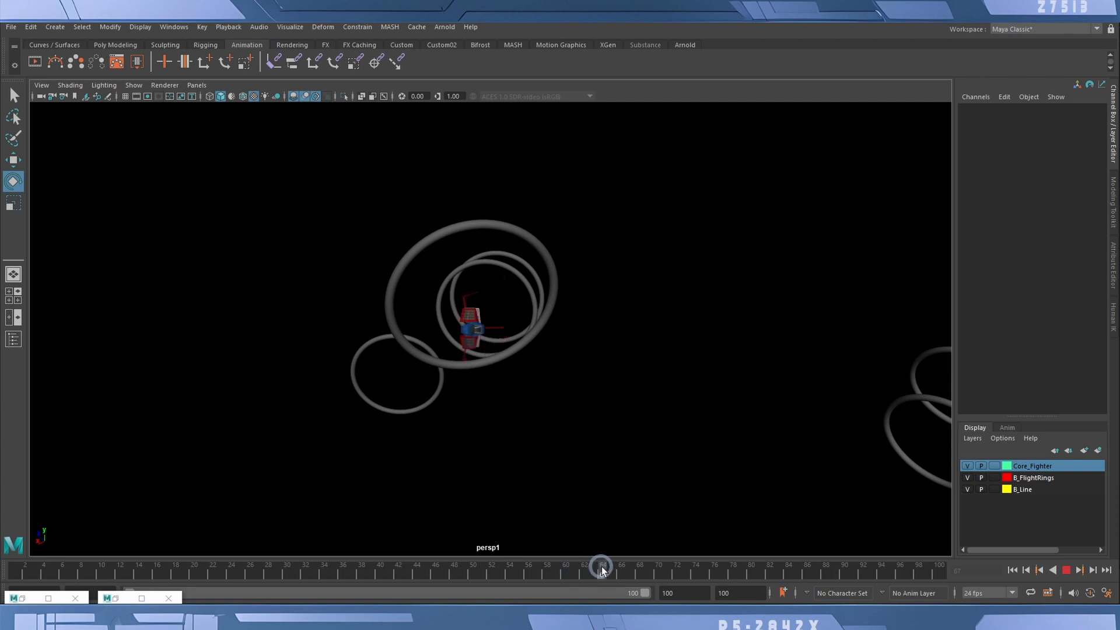
{"action": "left_click_drag", "start_coordinate": [630, 574], "coordinate": [748, 578]}
{"action": "left_click_drag", "start_coordinate": [760, 448], "coordinate": [885, 540], "text": "alt"}
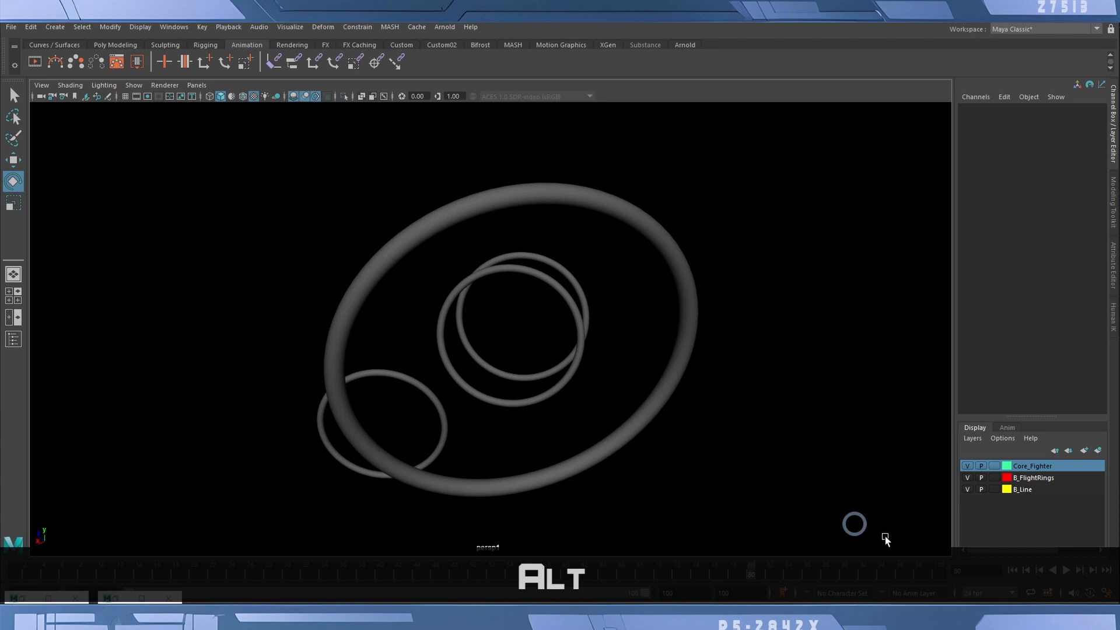
{"action": "left_click", "coordinate": [1065, 571]}
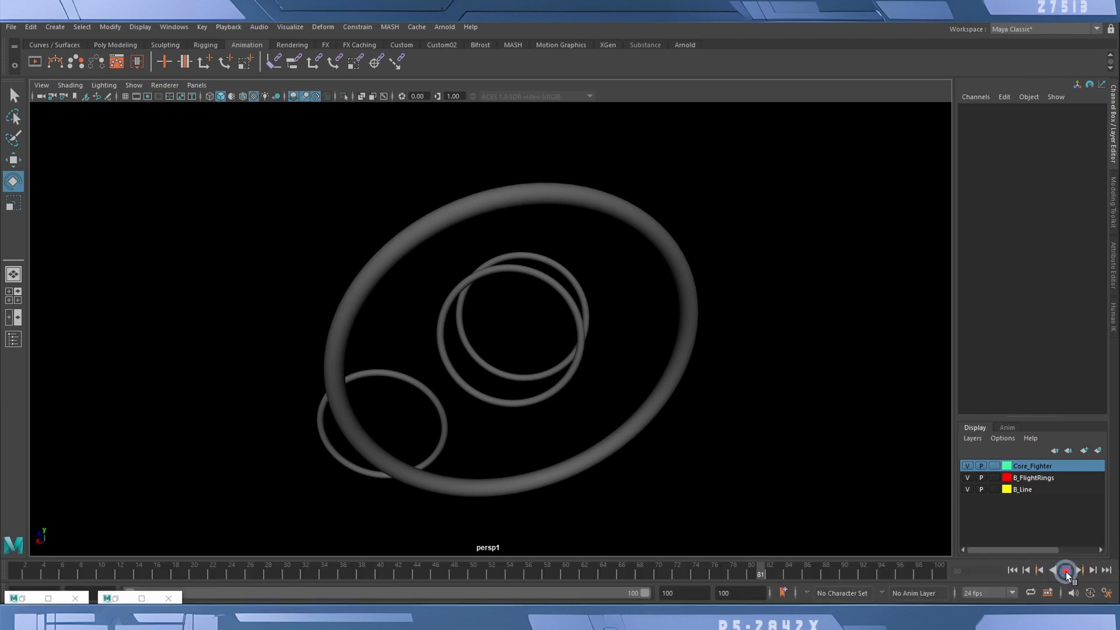